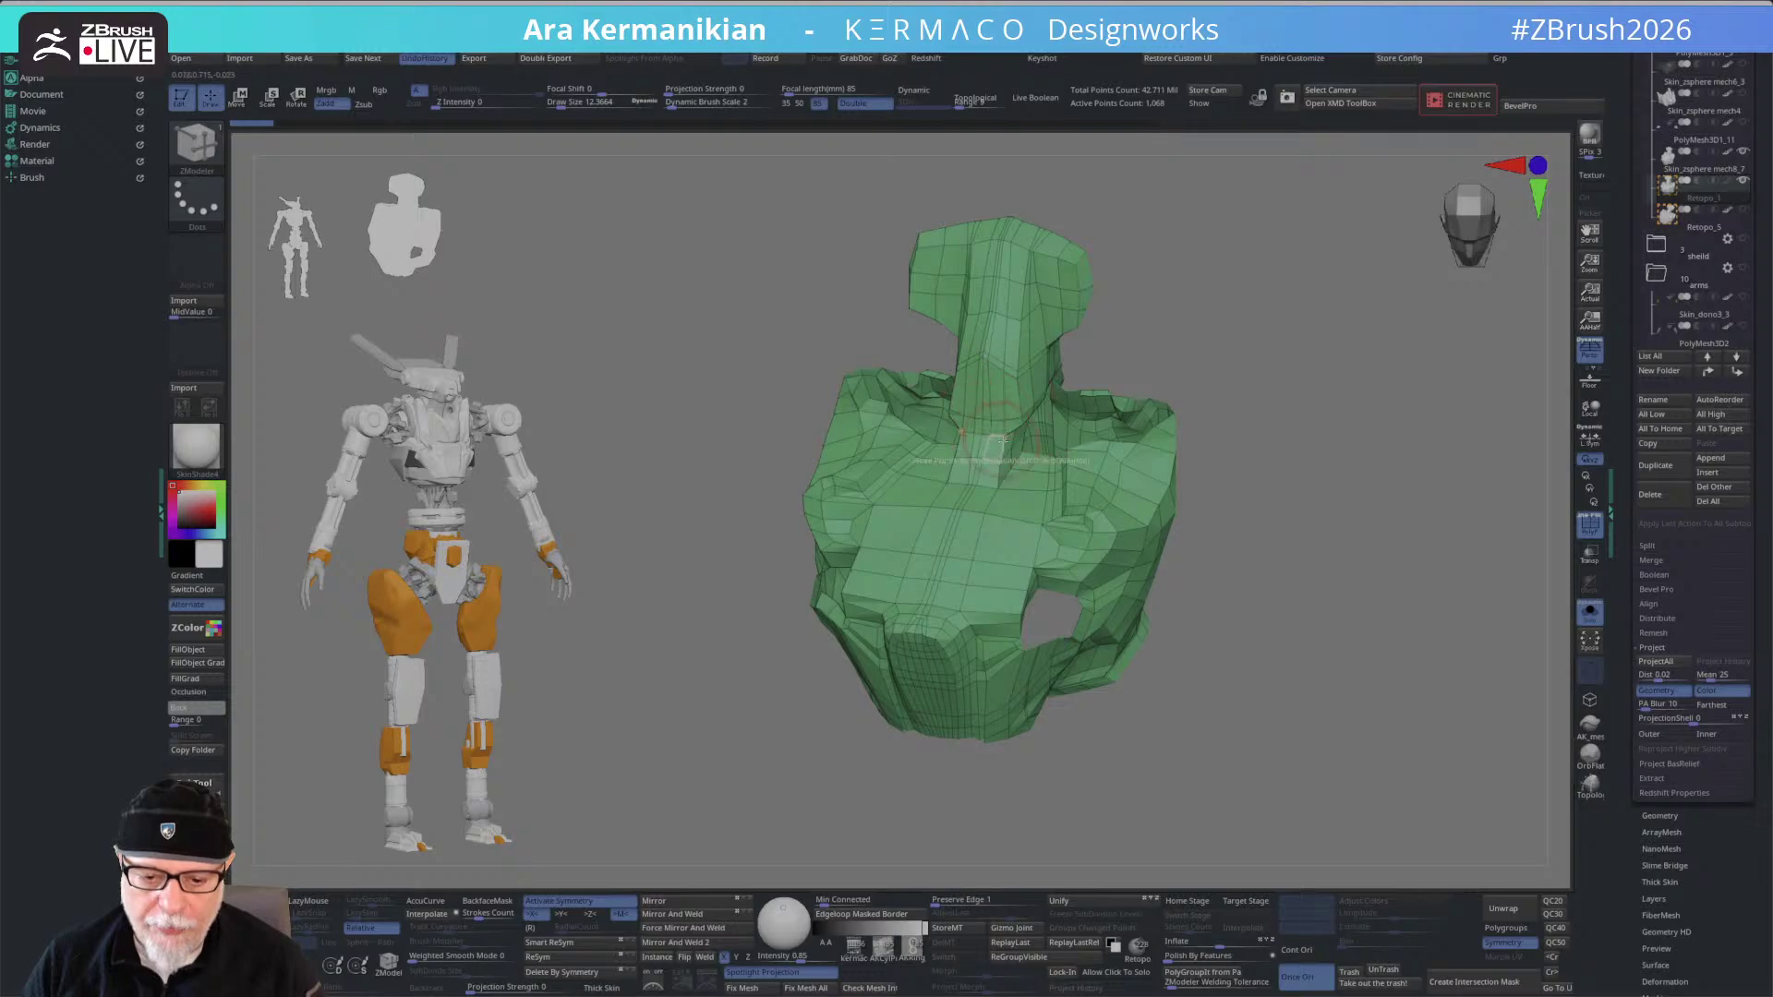
- Reduce the brush draw size to about 6.37 for polygon edits on the side of the green torso mesh
left_click_drag(1311, 770, 1200, 702)
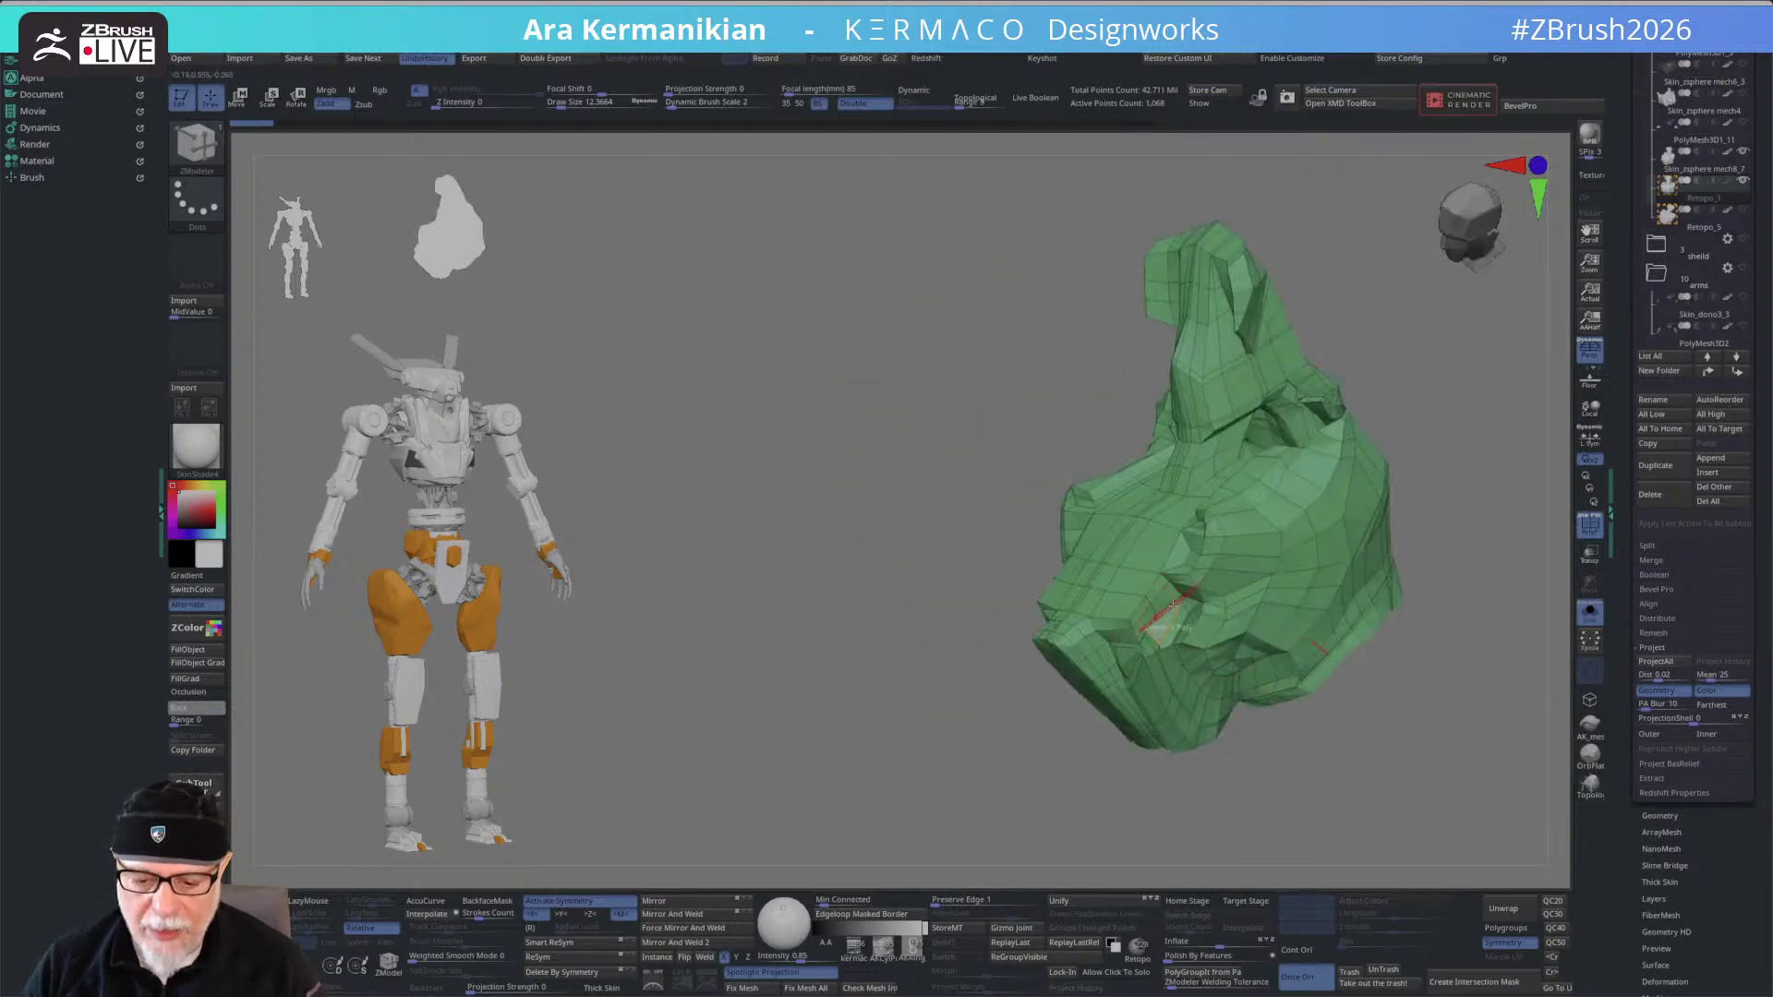
left_click_drag(801, 578, 814, 473)
left_click_drag(1377, 539, 1034, 572)
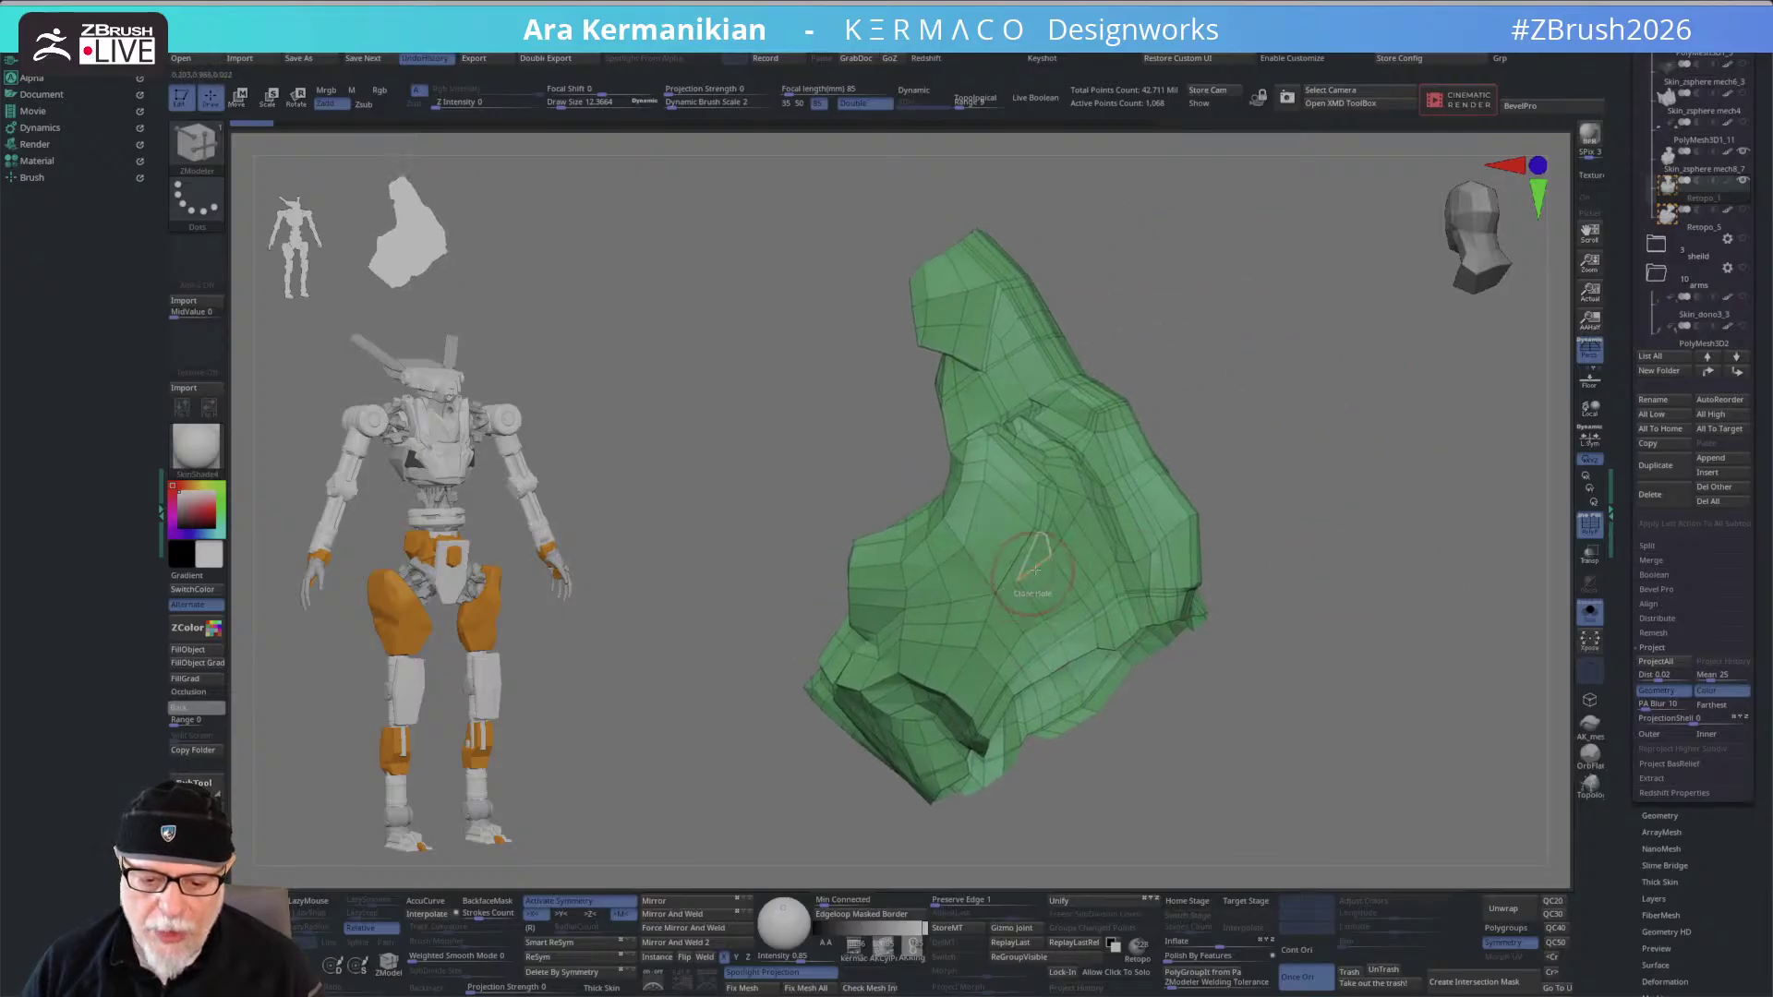
mouse_move(1299, 316)
left_mouse_down()
mouse_move(1341, 348)
mouse_move(1219, 351)
left_mouse_up()
key("s")
key("shift")
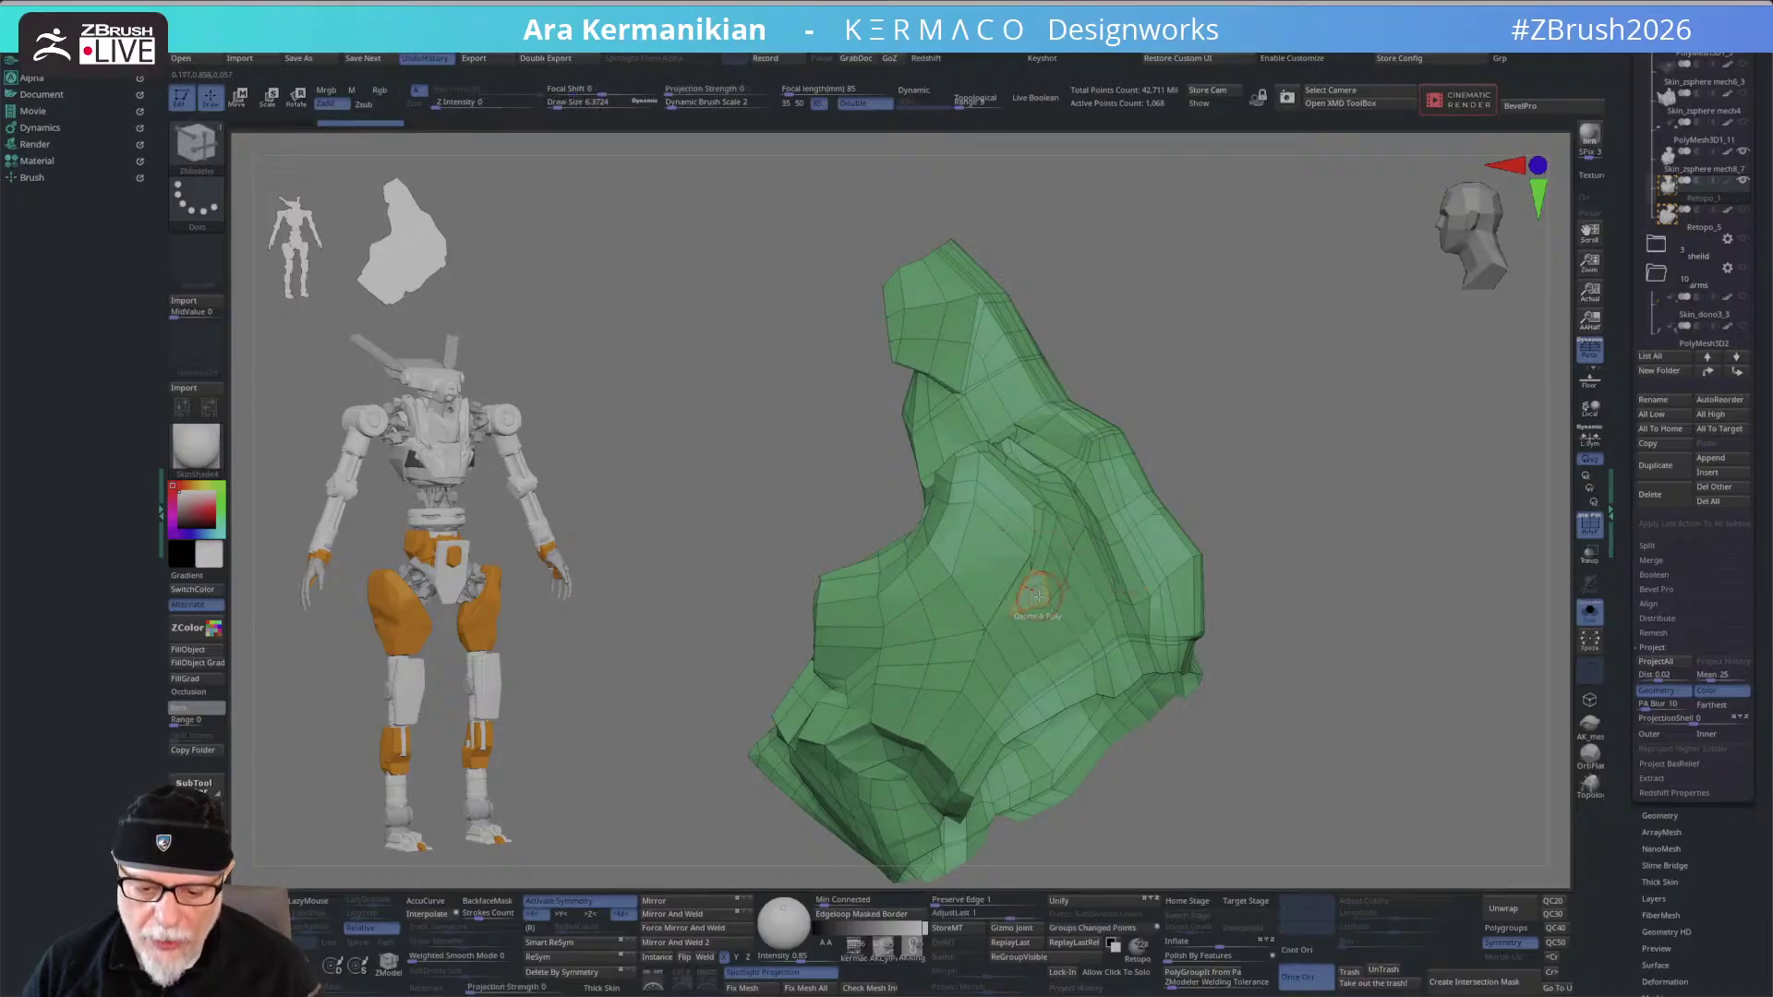
left_click_drag(1372, 559, 1317, 581)
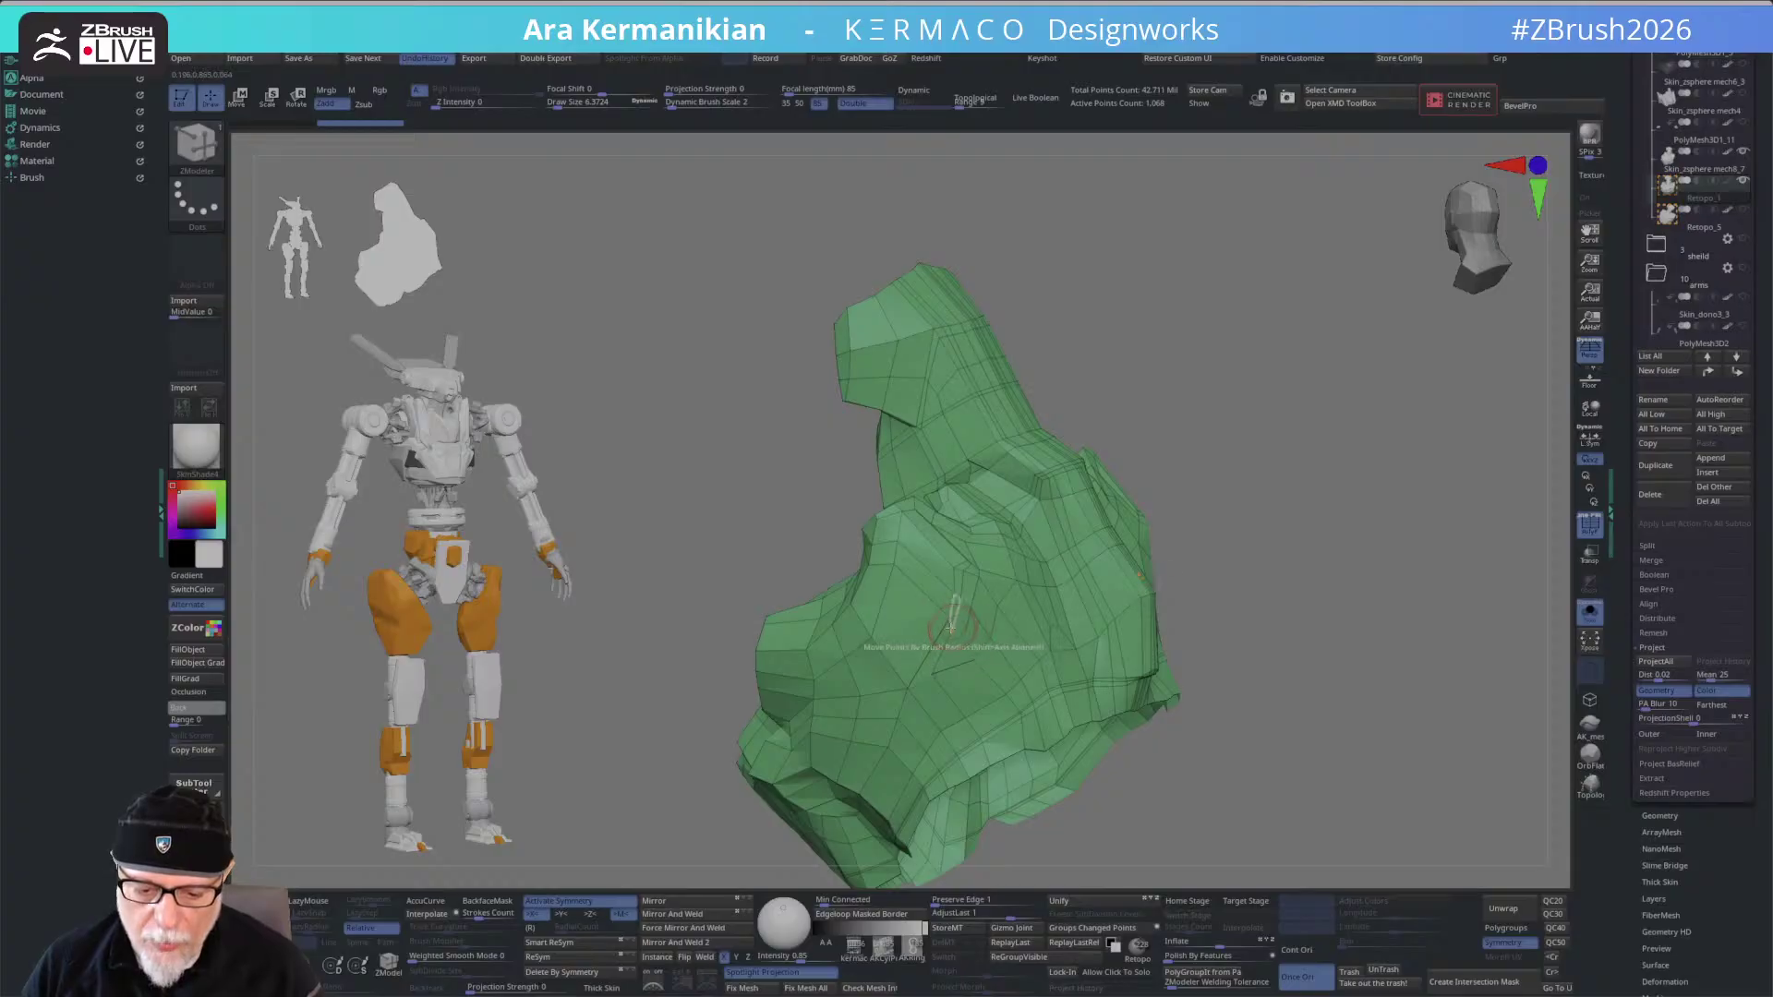
left_click_drag(718, 523, 1154, 489)
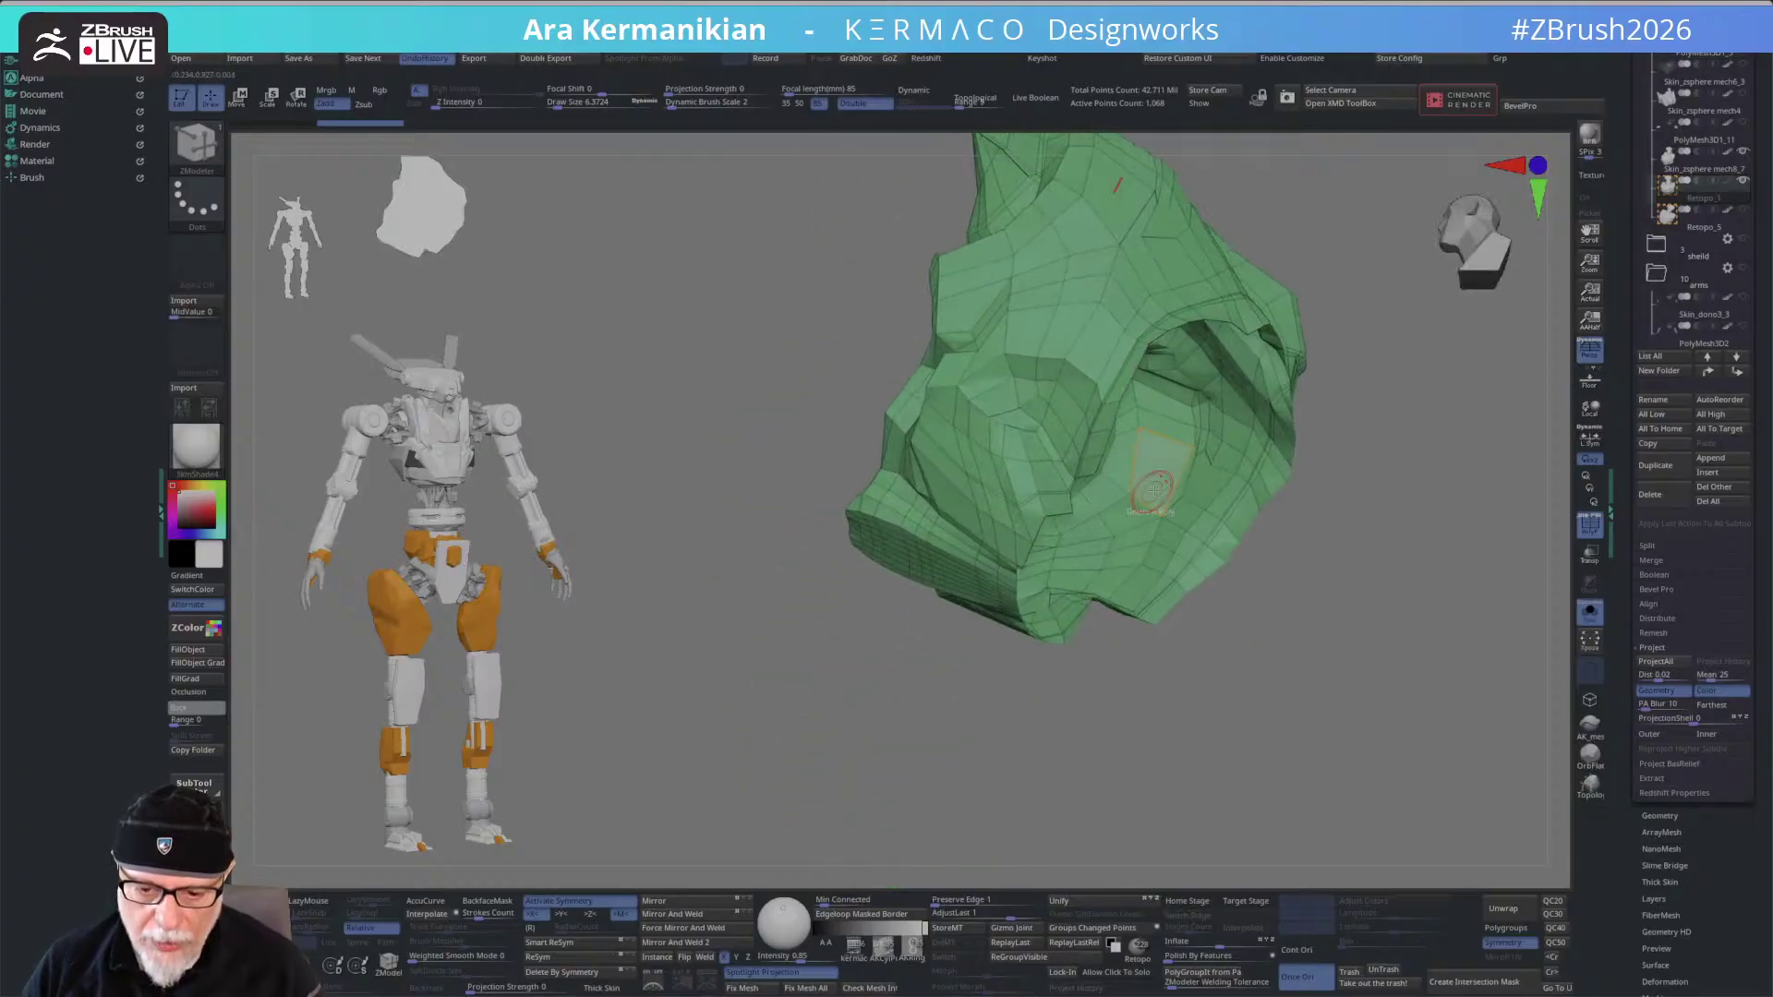
- Delete polygons on the side of the torso mesh to open a hole there with ZModeler
left_click(1203, 475)
left_click_drag(1318, 360, 1240, 435)
left_click(1002, 466)
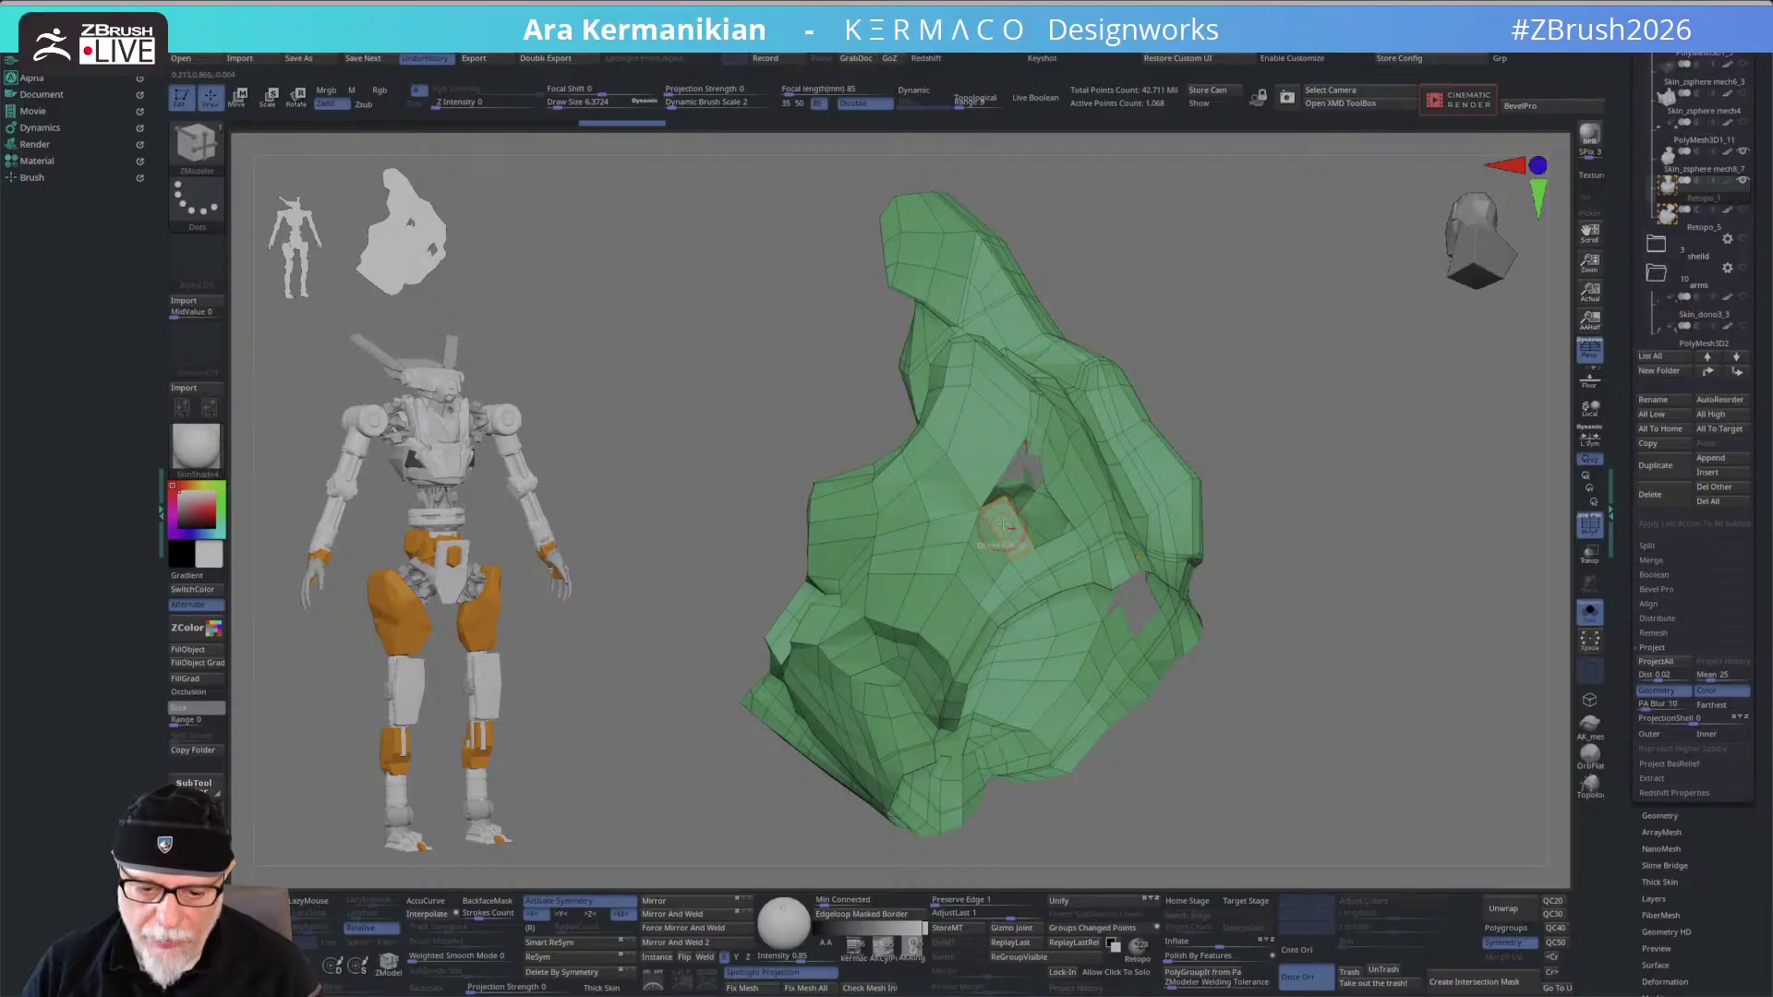
left_click_drag(1226, 565, 1011, 506)
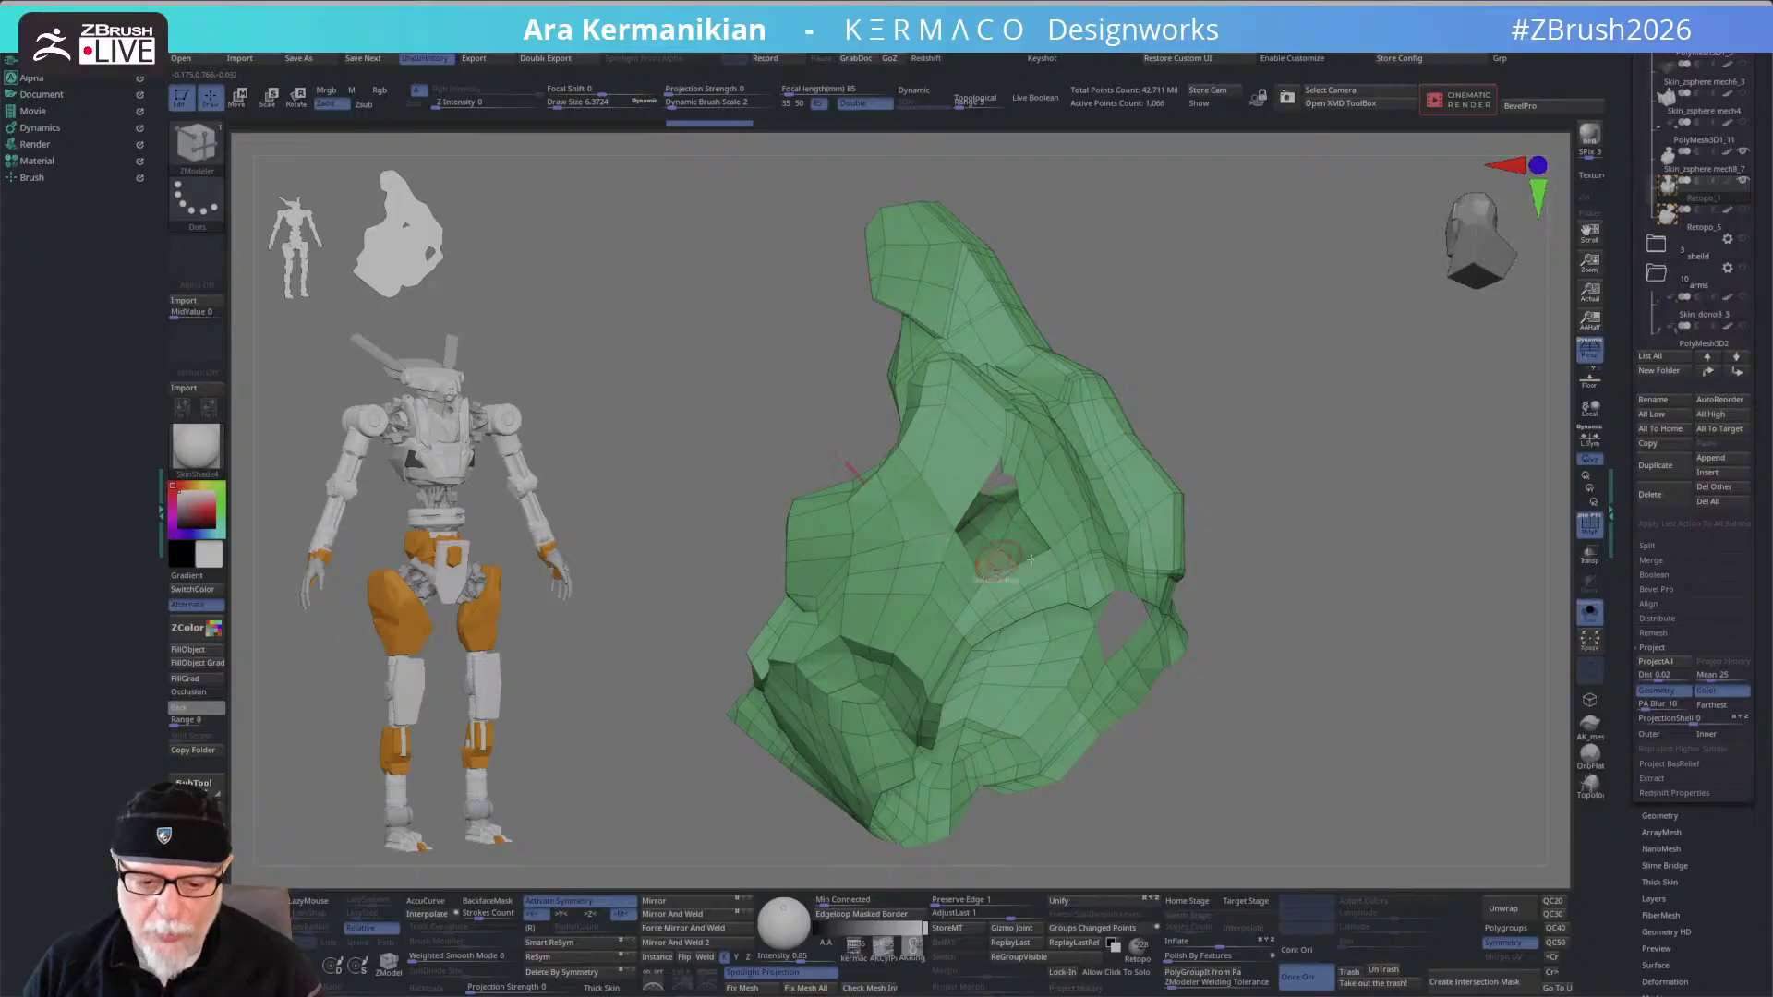
mouse_move(1308, 490)
left_mouse_down()
mouse_move(1362, 517)
mouse_move(1028, 511)
left_mouse_up()
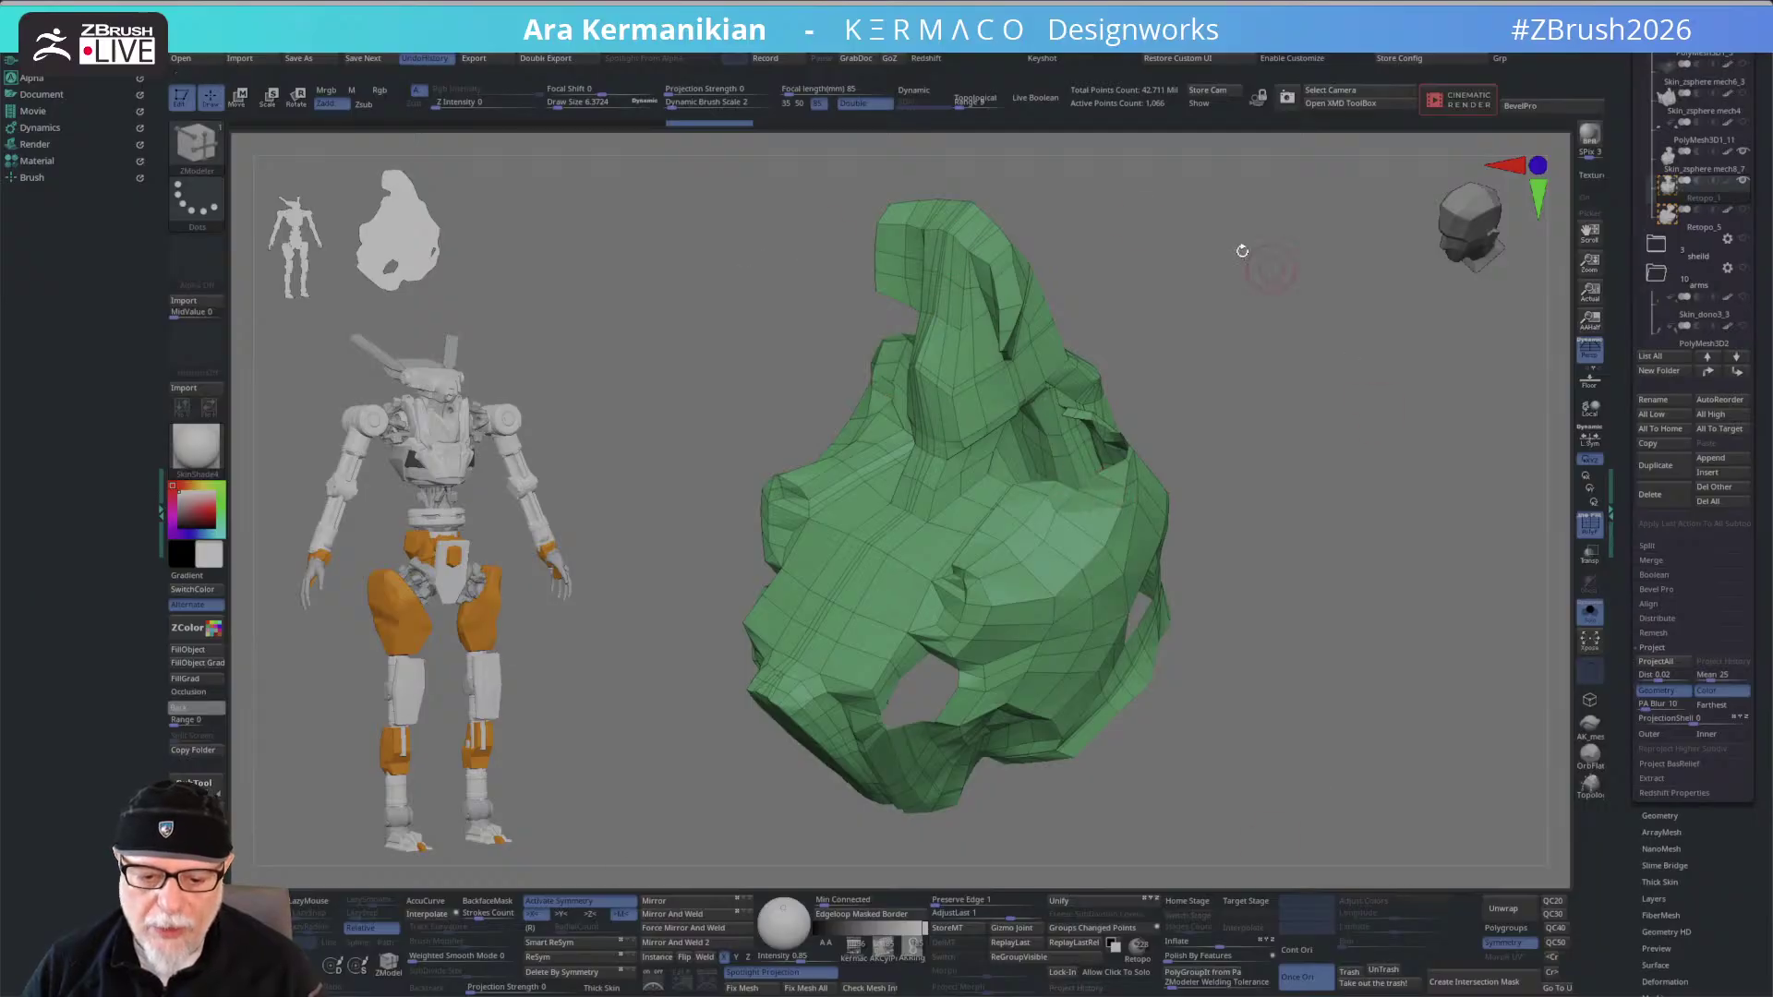
- Set the ZModeler edge action to Close with the Concave Hole target and close the openings beside the neck
left_click_drag(1212, 451, 1216, 452, "alt")
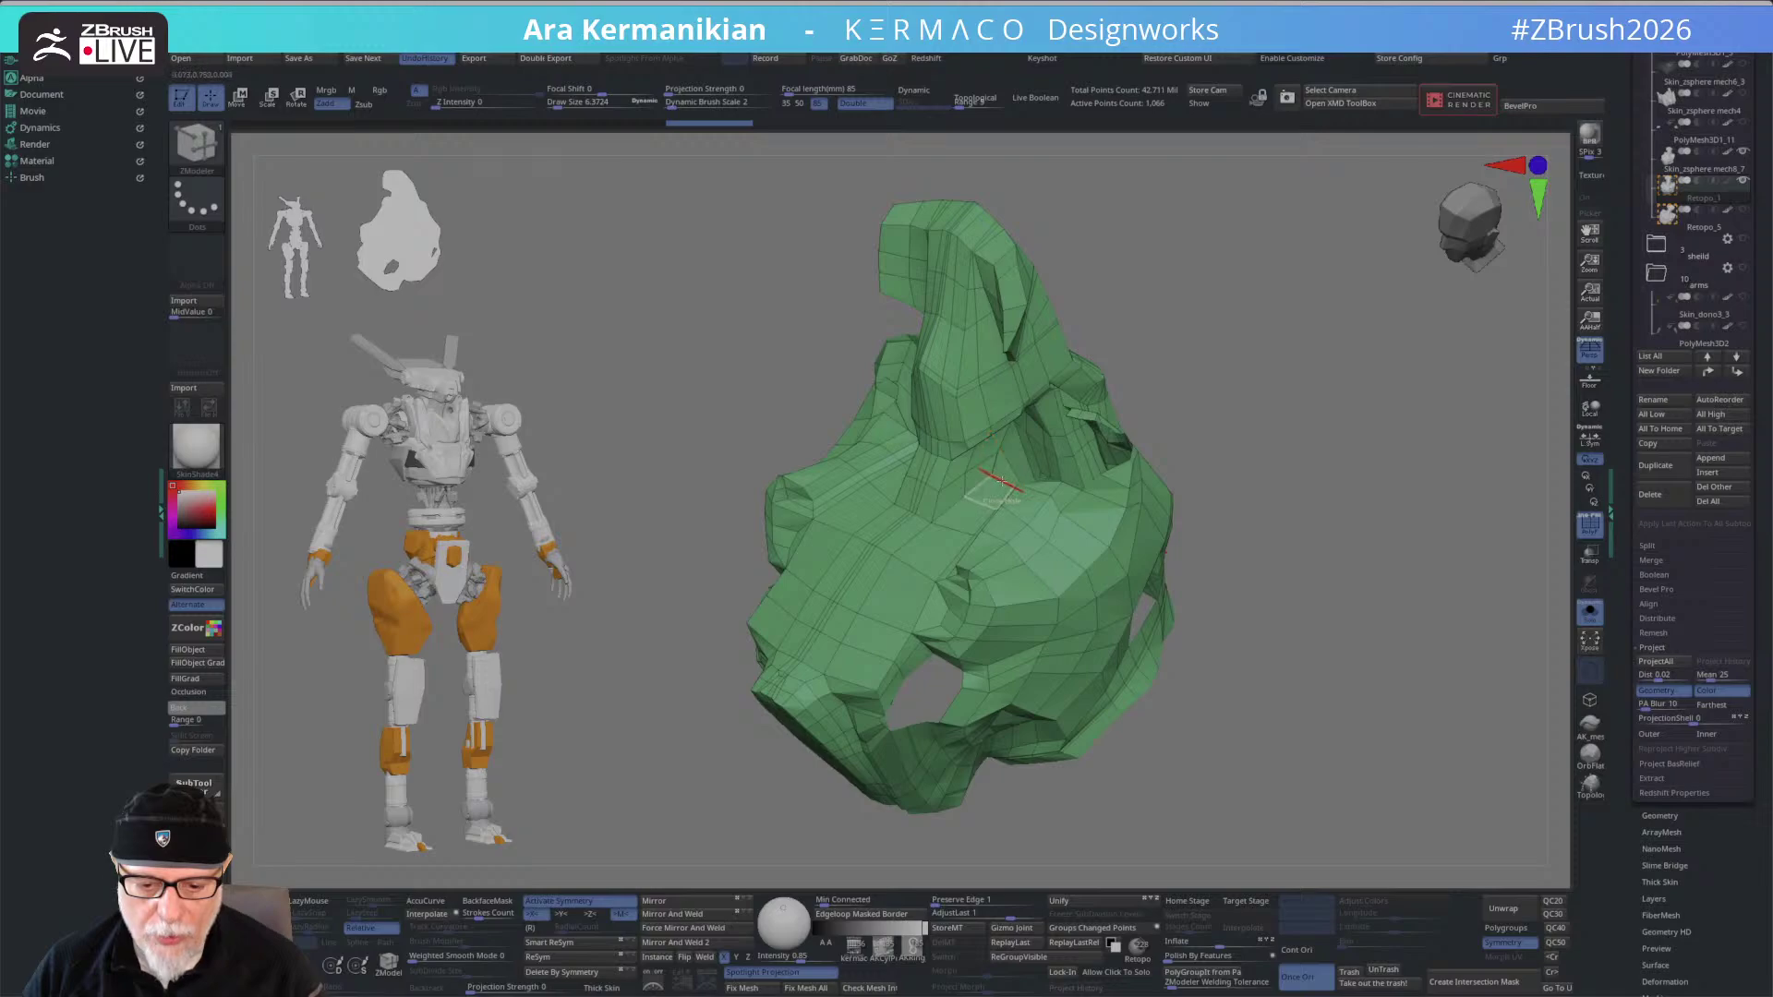
key("space")
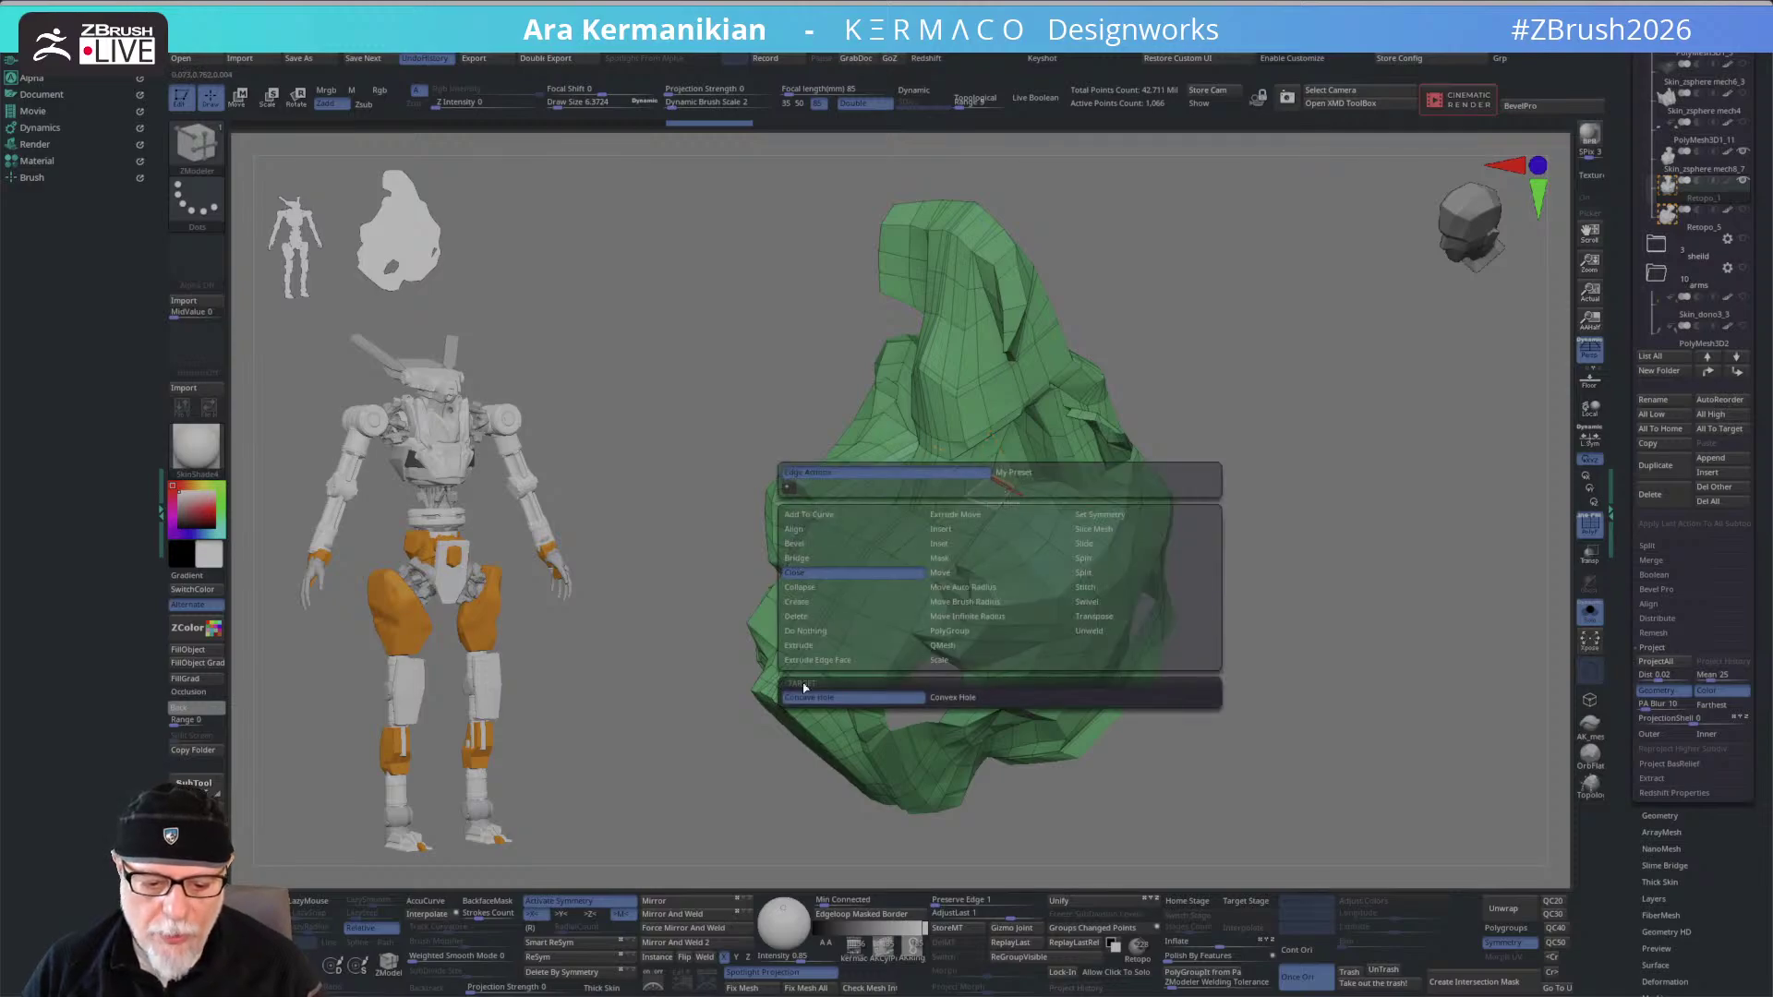
left_click(852, 699)
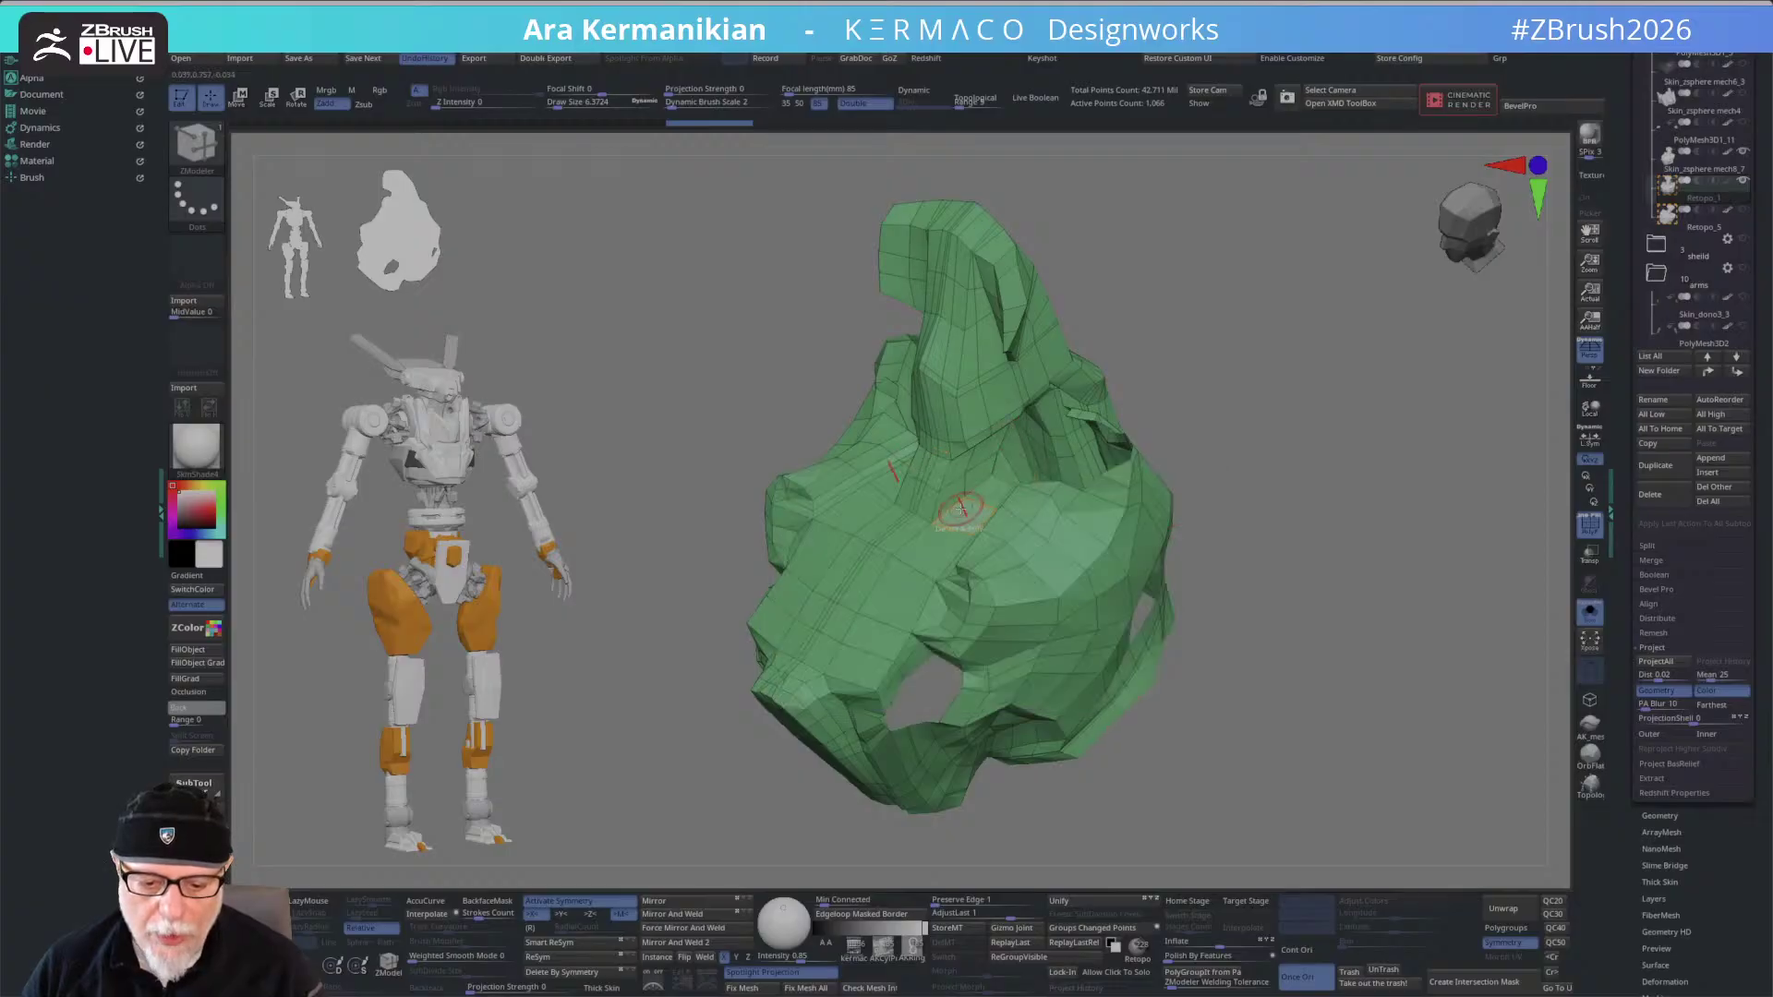
key("space")
left_click(749, 616)
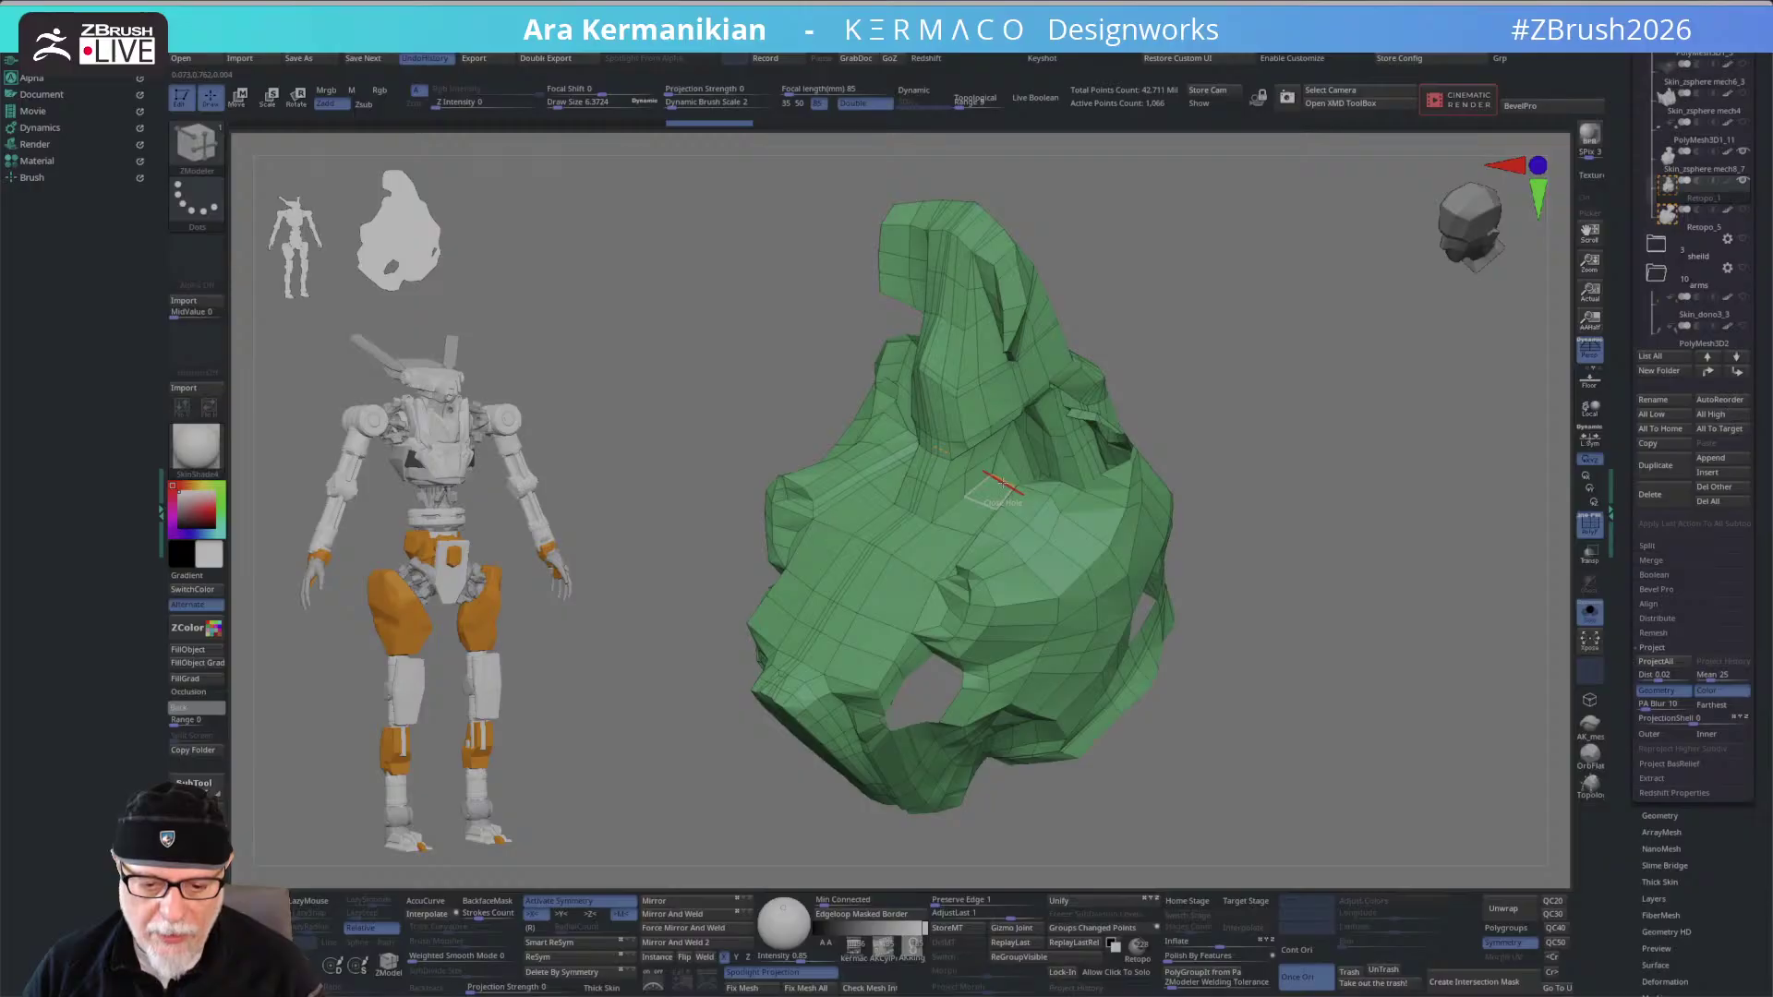
left_click(1002, 485)
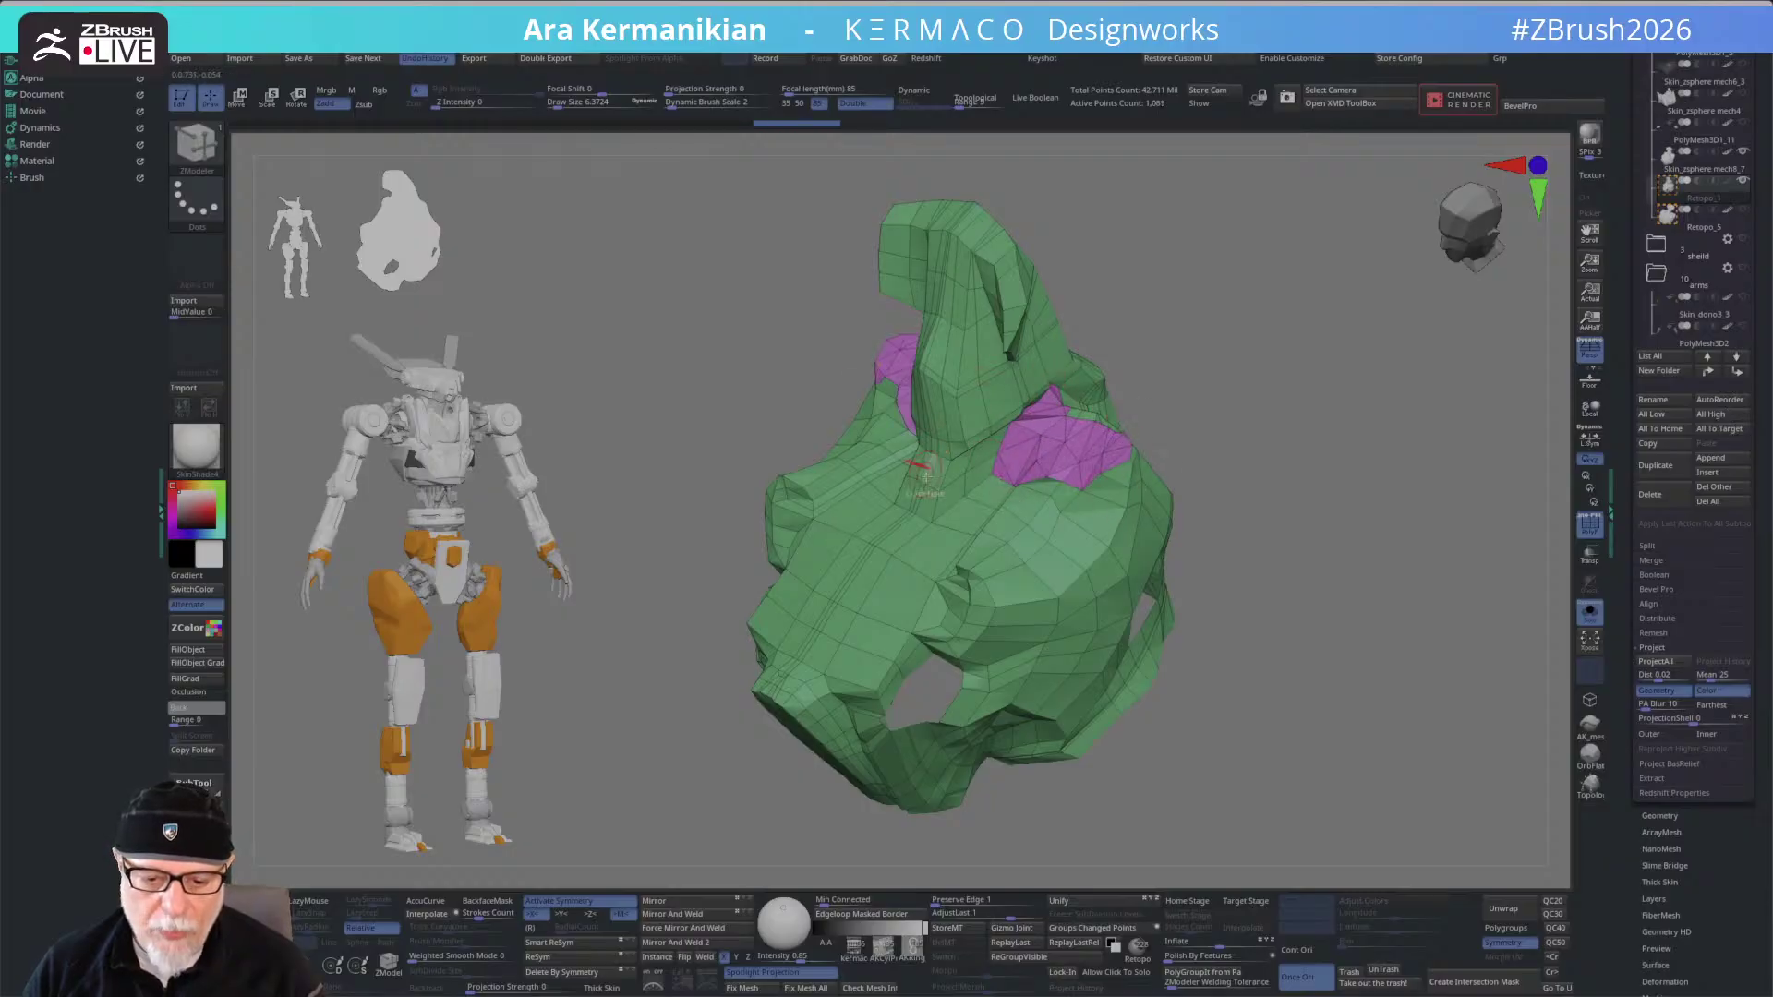
- Close the torso's remaining side holes, lower front holes and large bottom opening with ZModeler
left_click_drag(1382, 582, 1242, 595)
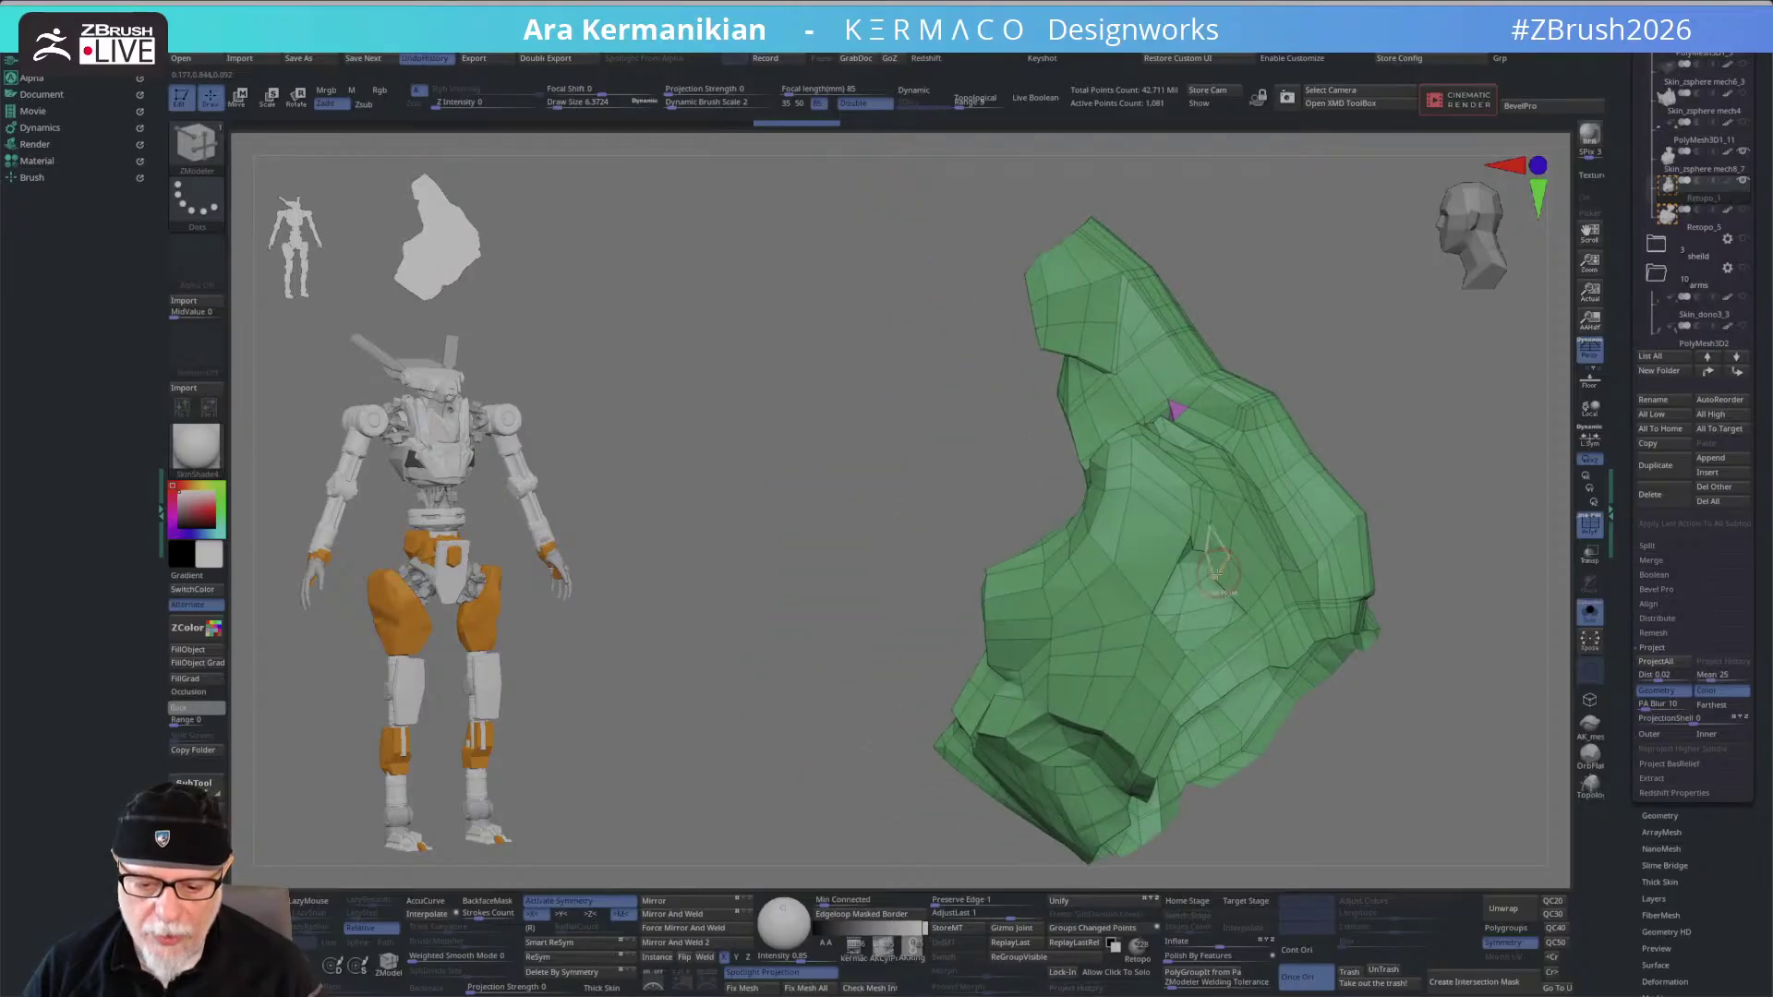
left_click(1234, 595)
left_click_drag(807, 534, 859, 605)
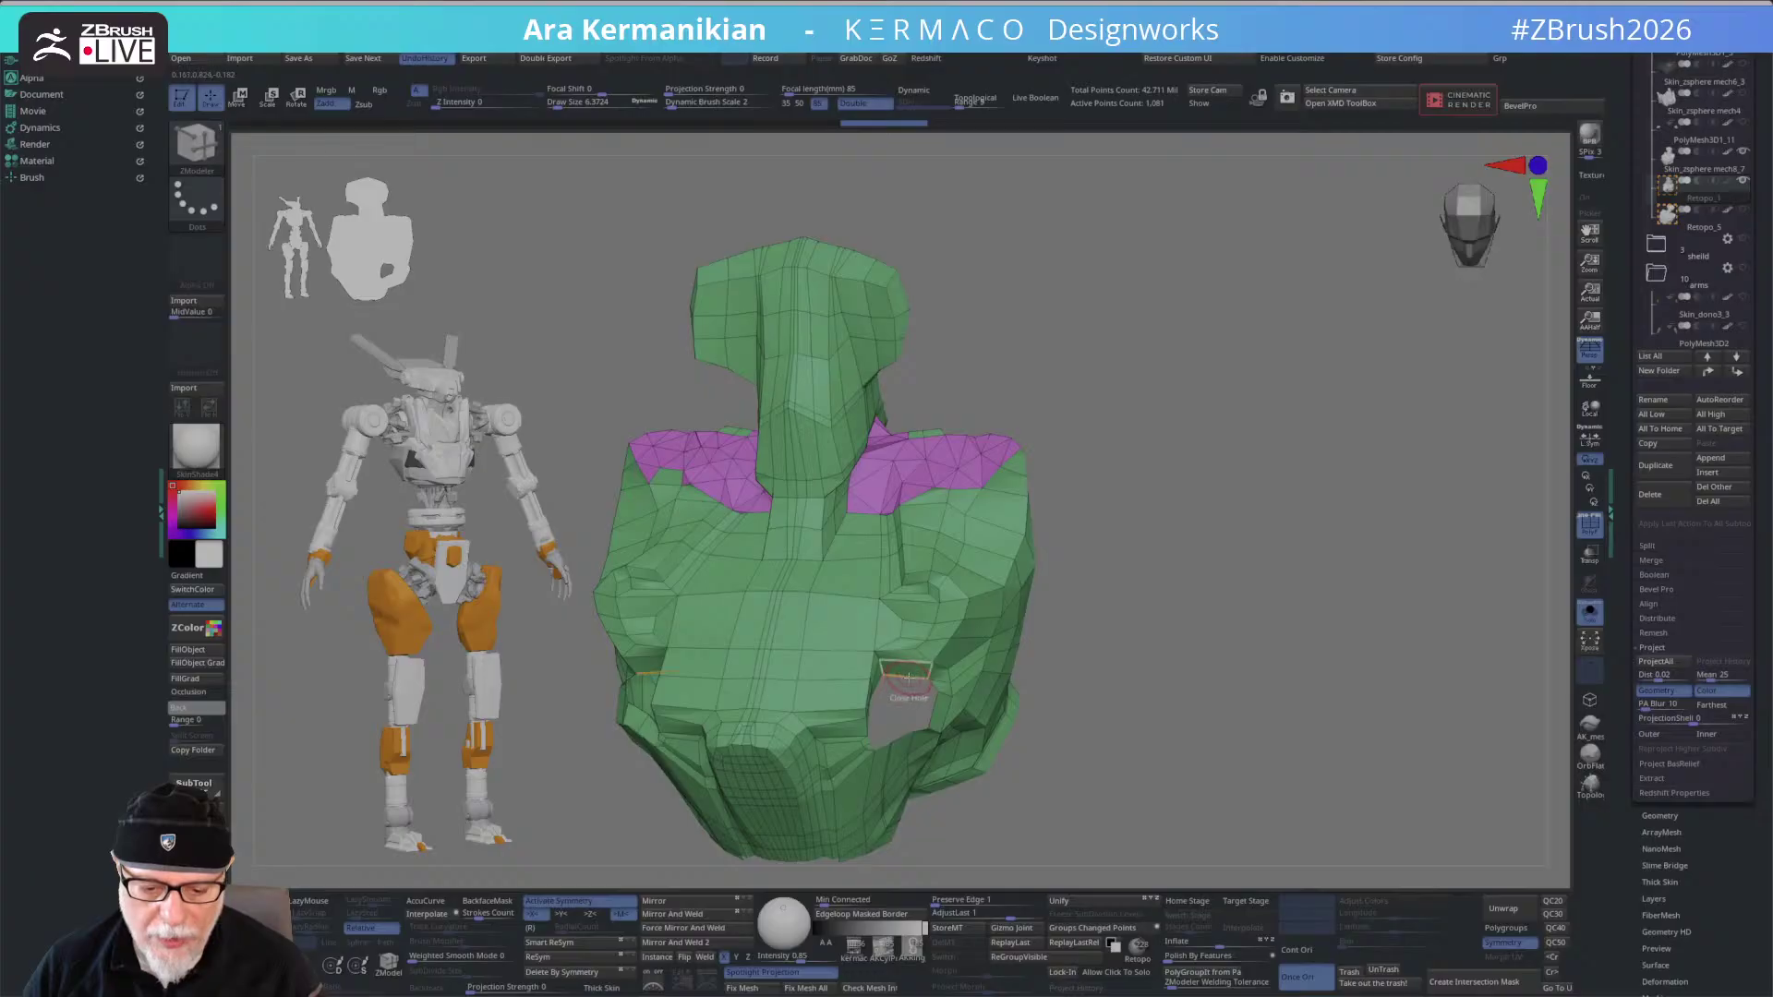
left_click(909, 677)
left_click_drag(1303, 773, 1261, 568, "alt")
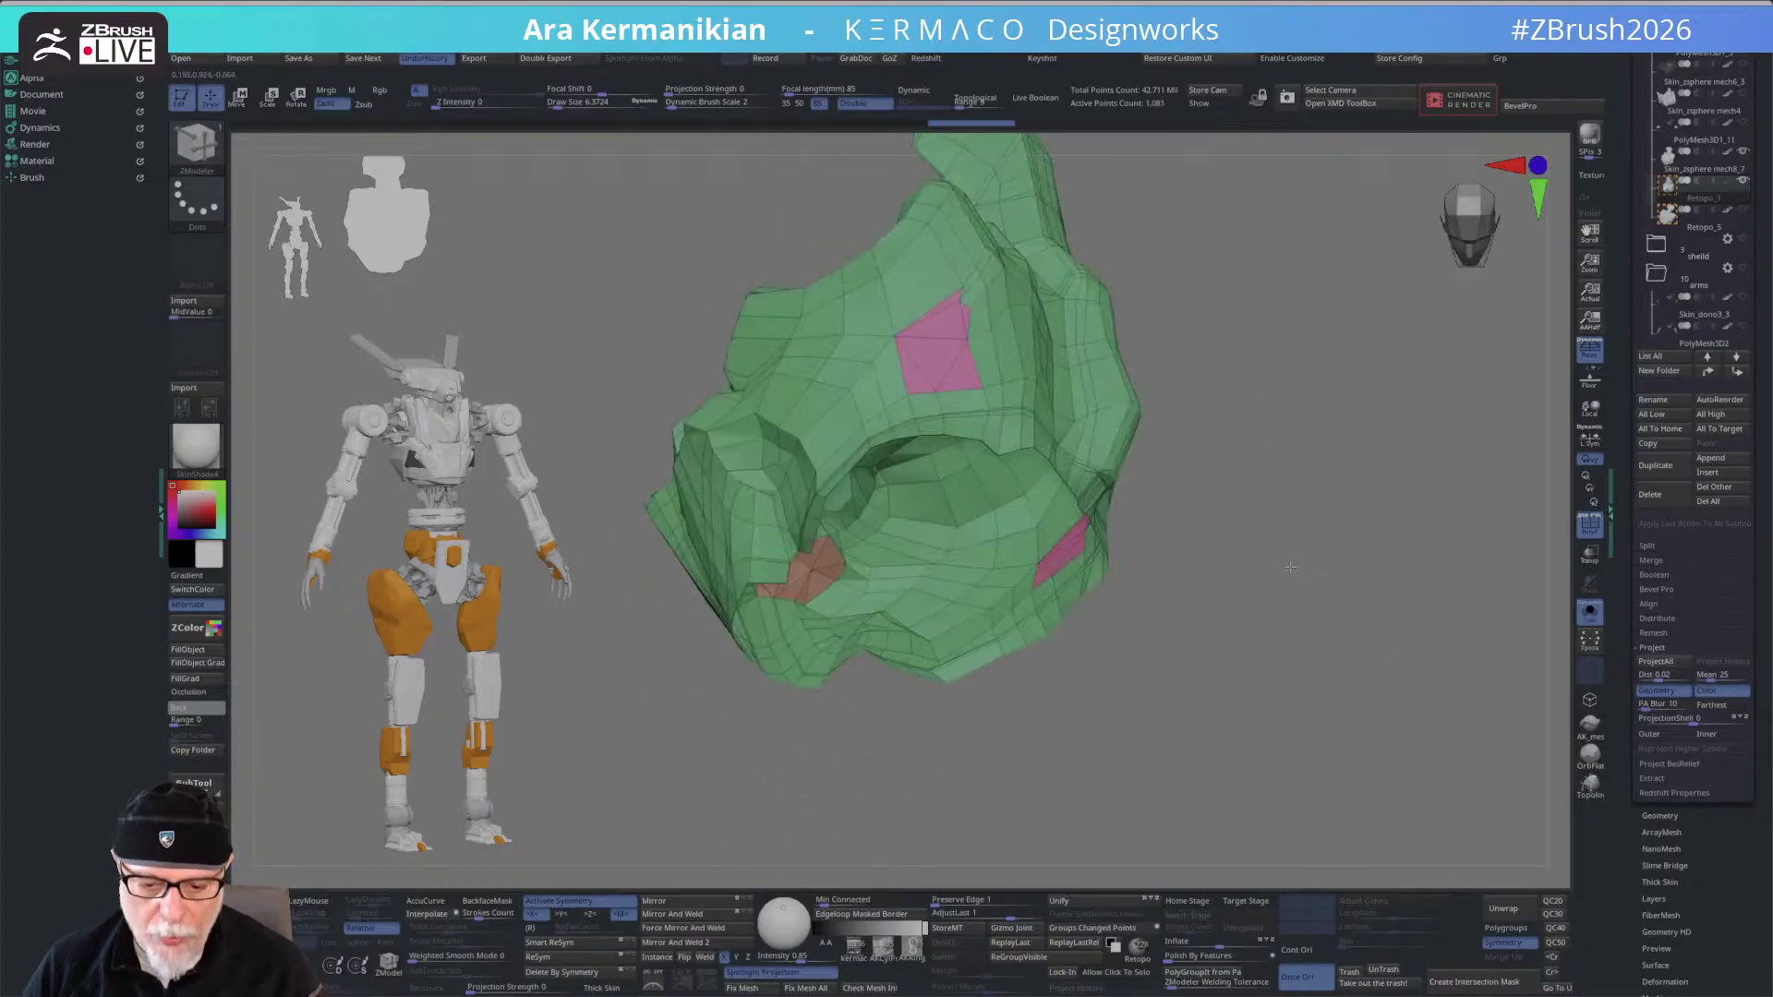
left_click(979, 663)
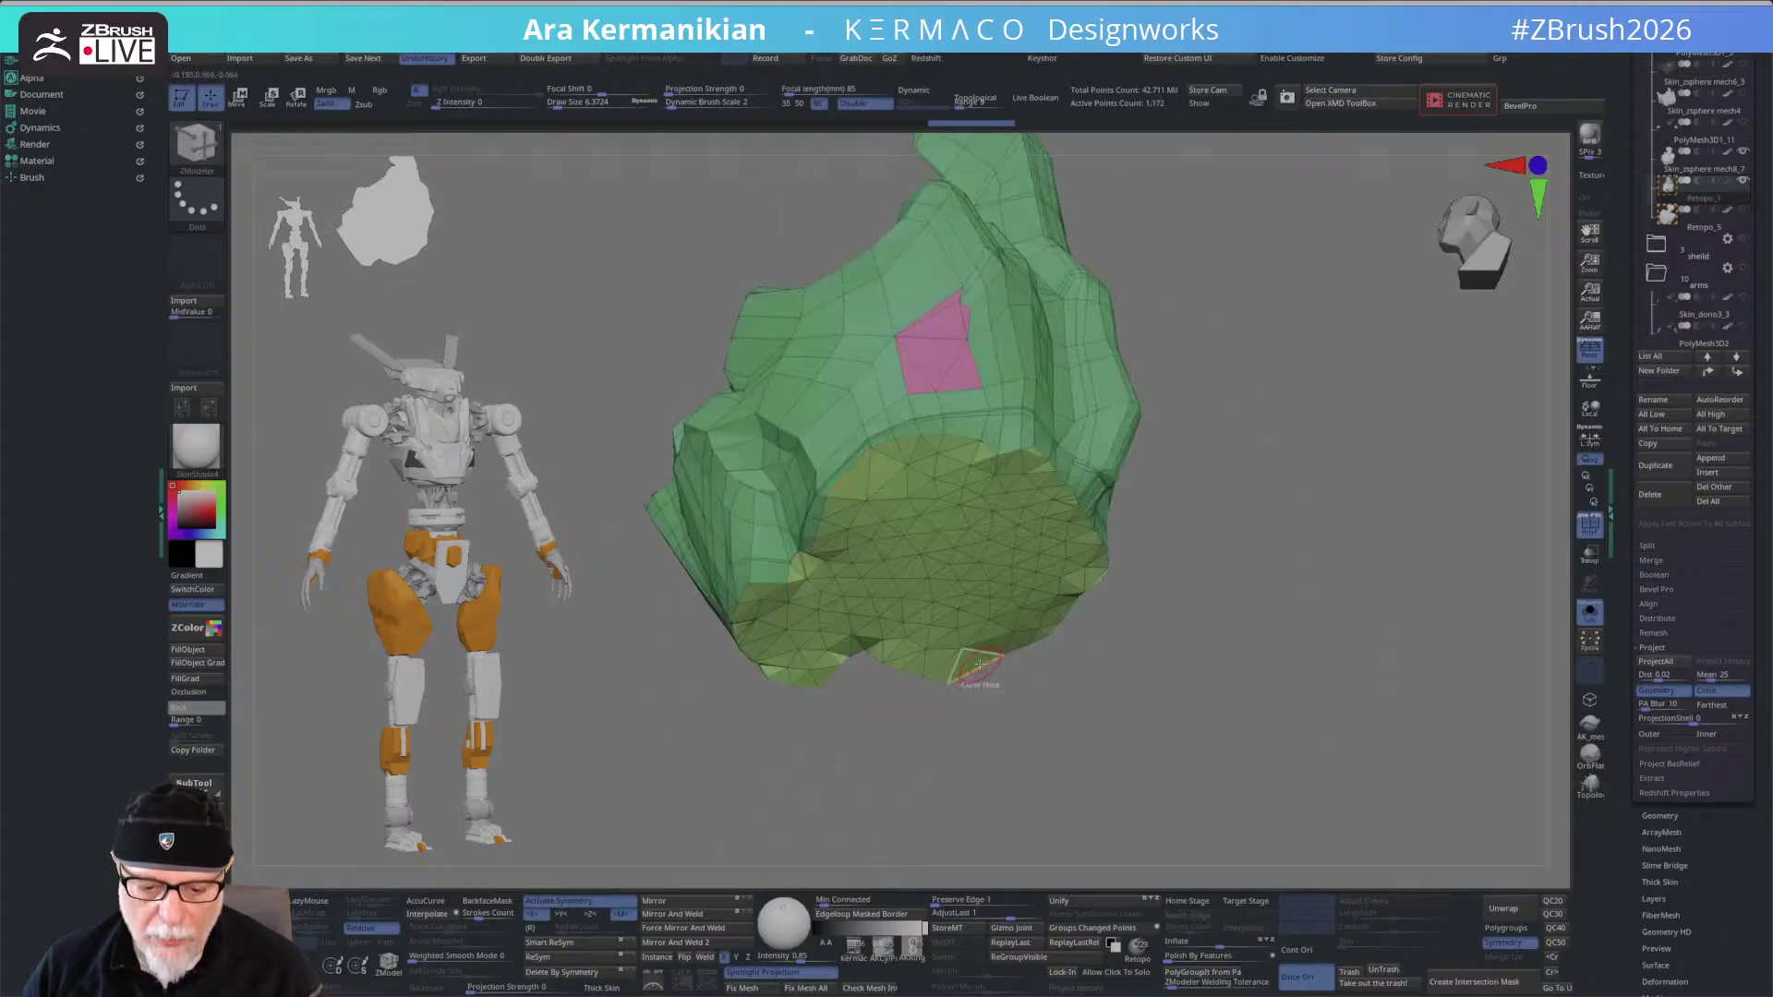
mouse_move(1147, 673)
left_mouse_down("shift")
mouse_move(1247, 665)
mouse_move(1393, 718)
mouse_move(1404, 616)
mouse_move(1357, 638)
mouse_move(1330, 615)
left_mouse_up("shift")
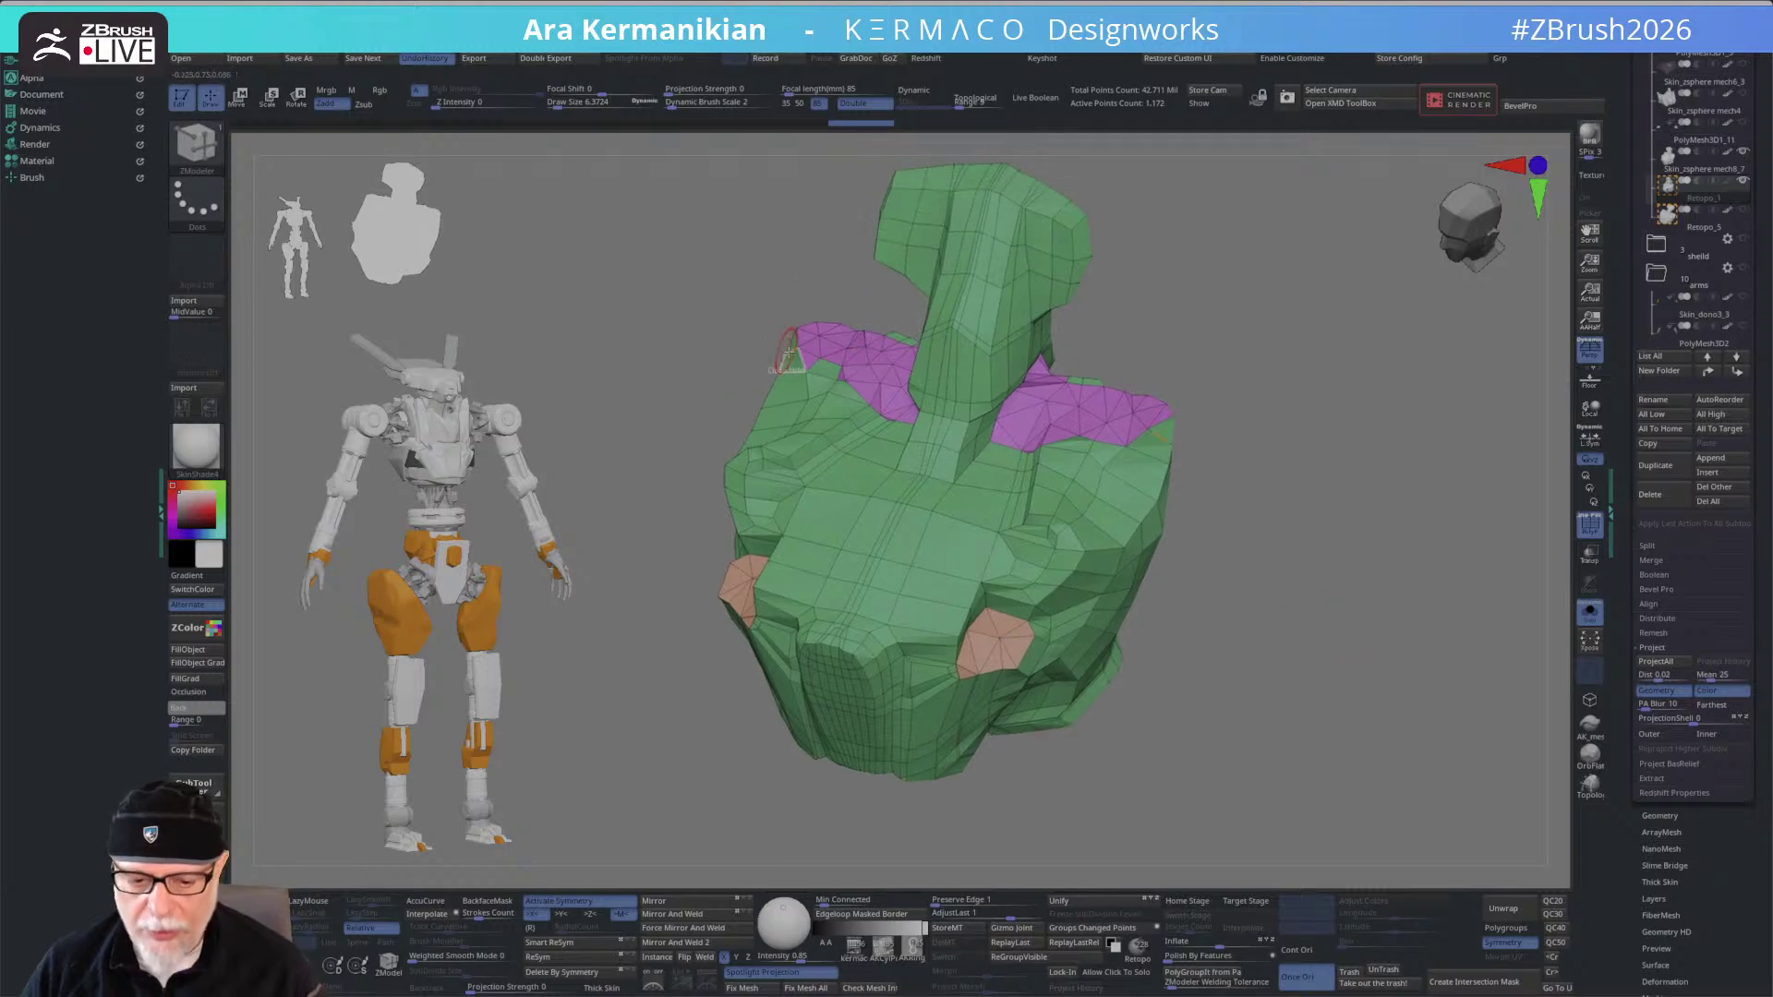
- Undo the last symmetry change and flip the torso mesh with Mirror
left_click(616, 965)
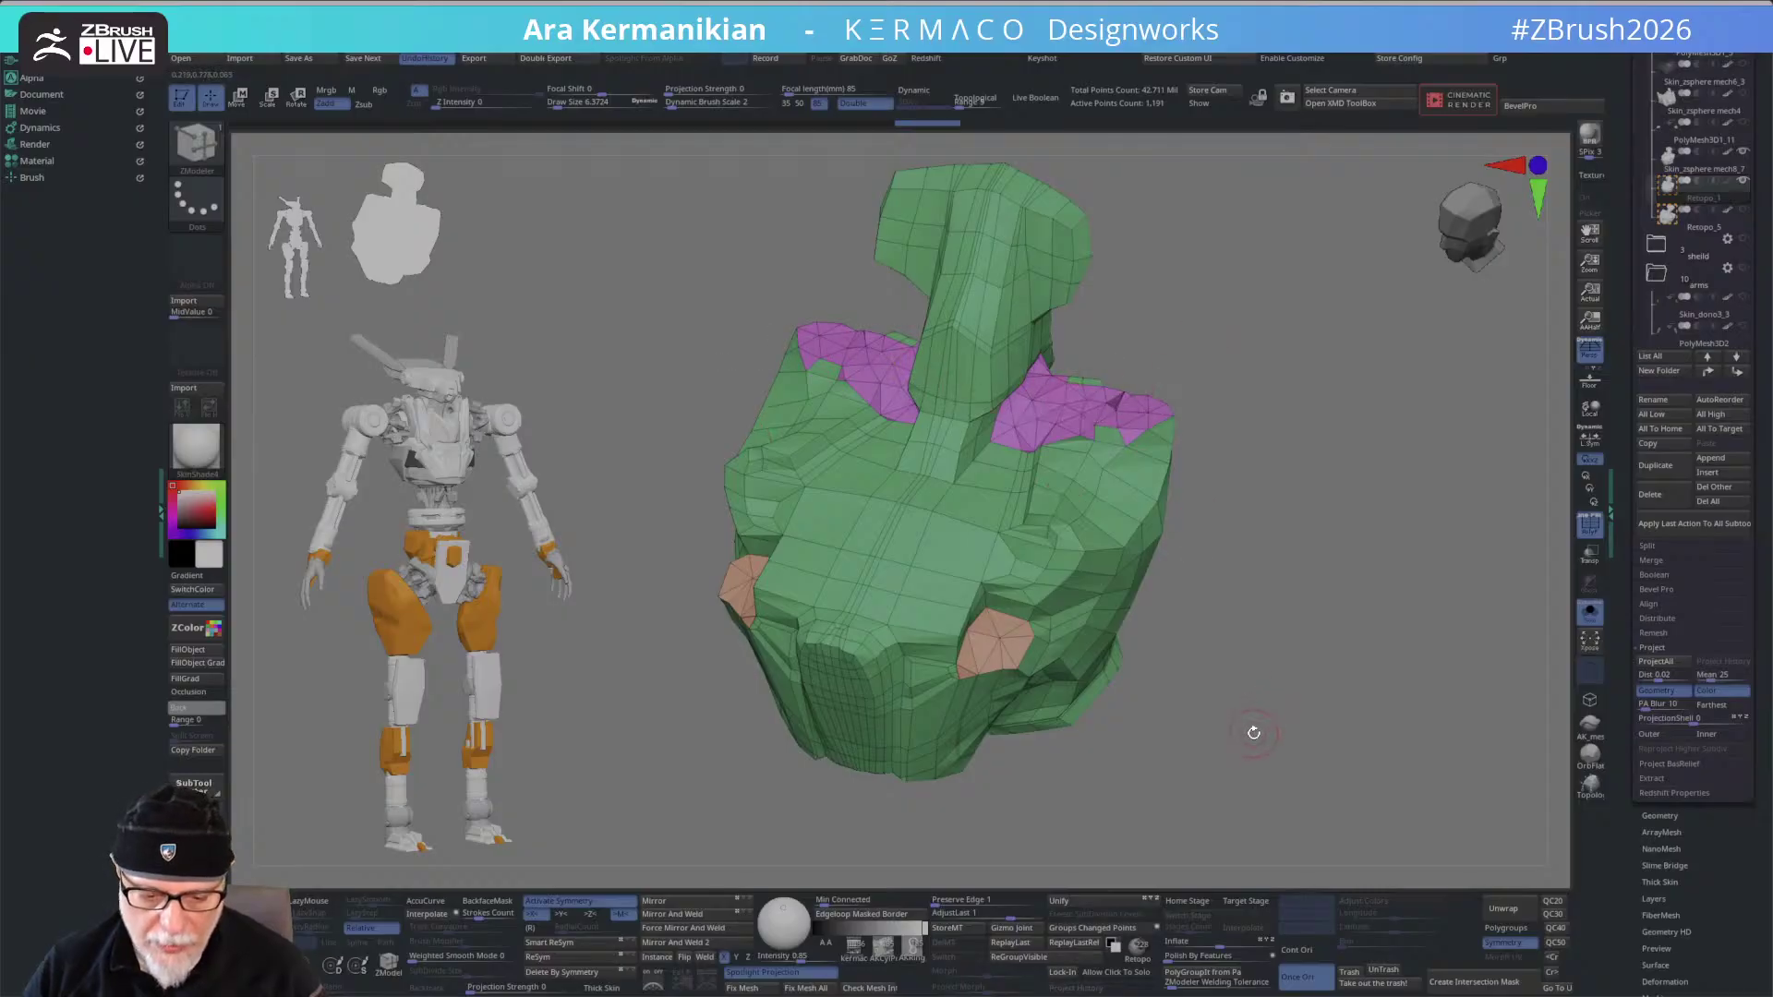
key("ctrl+z")
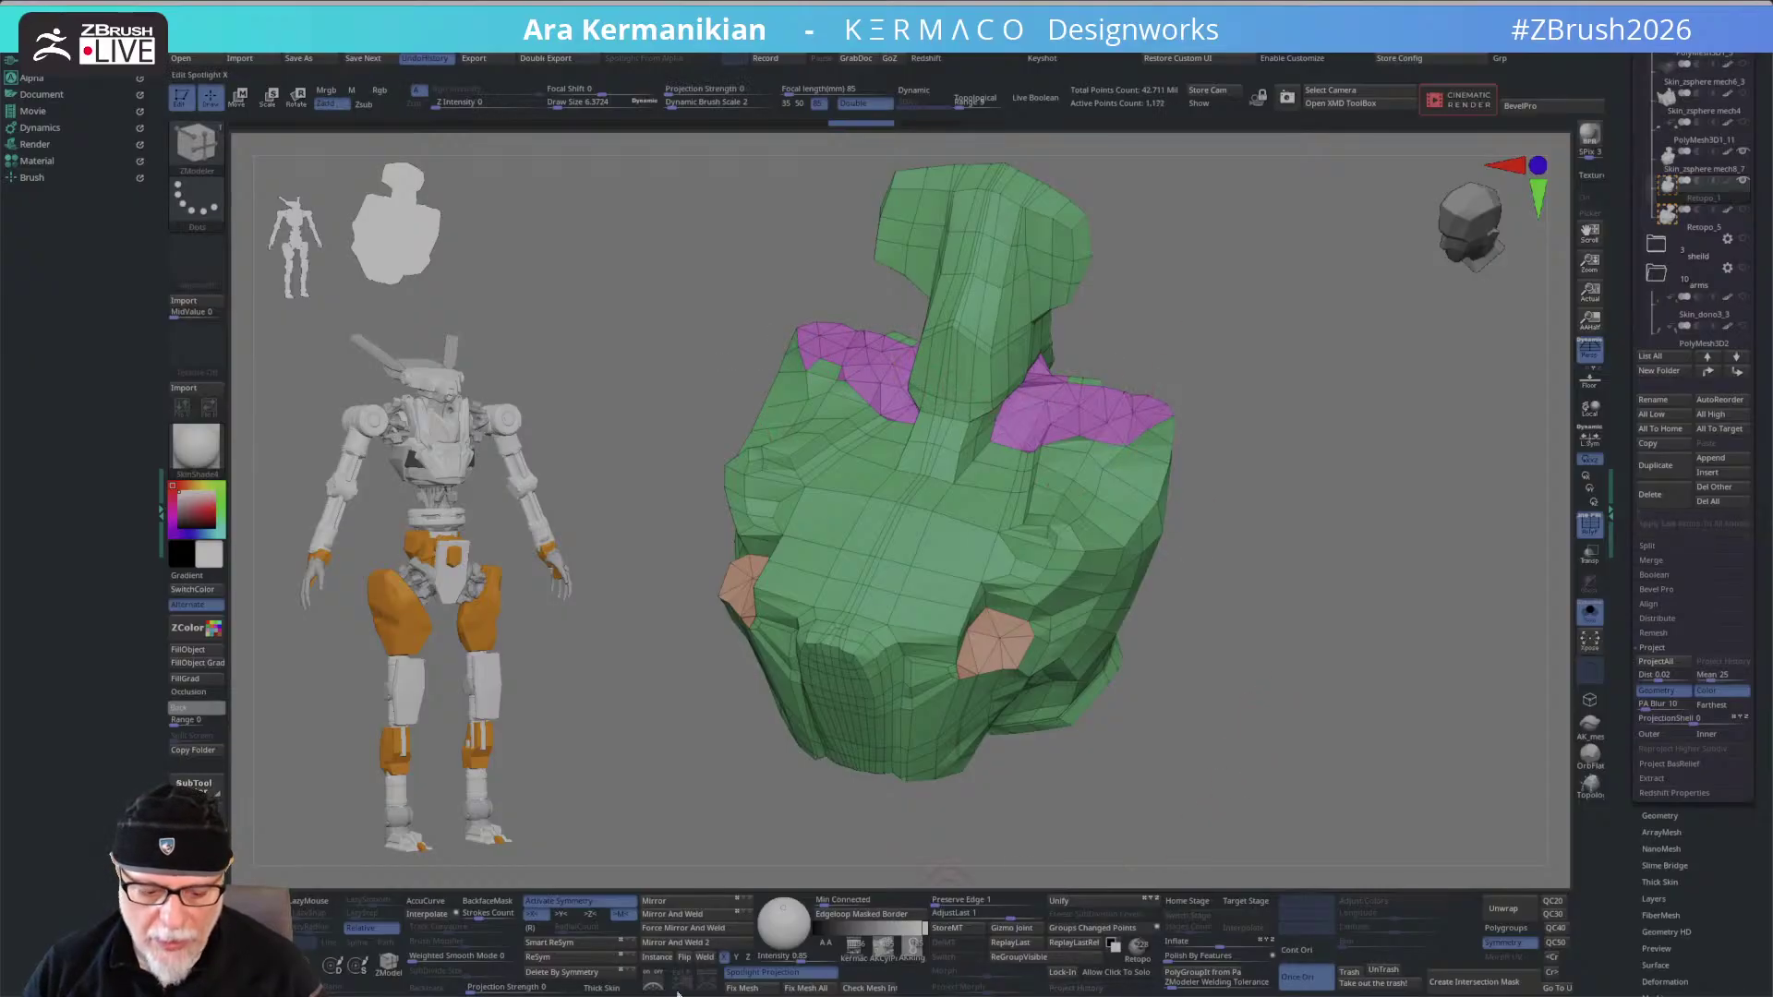
left_click(697, 901)
left_click(1064, 399)
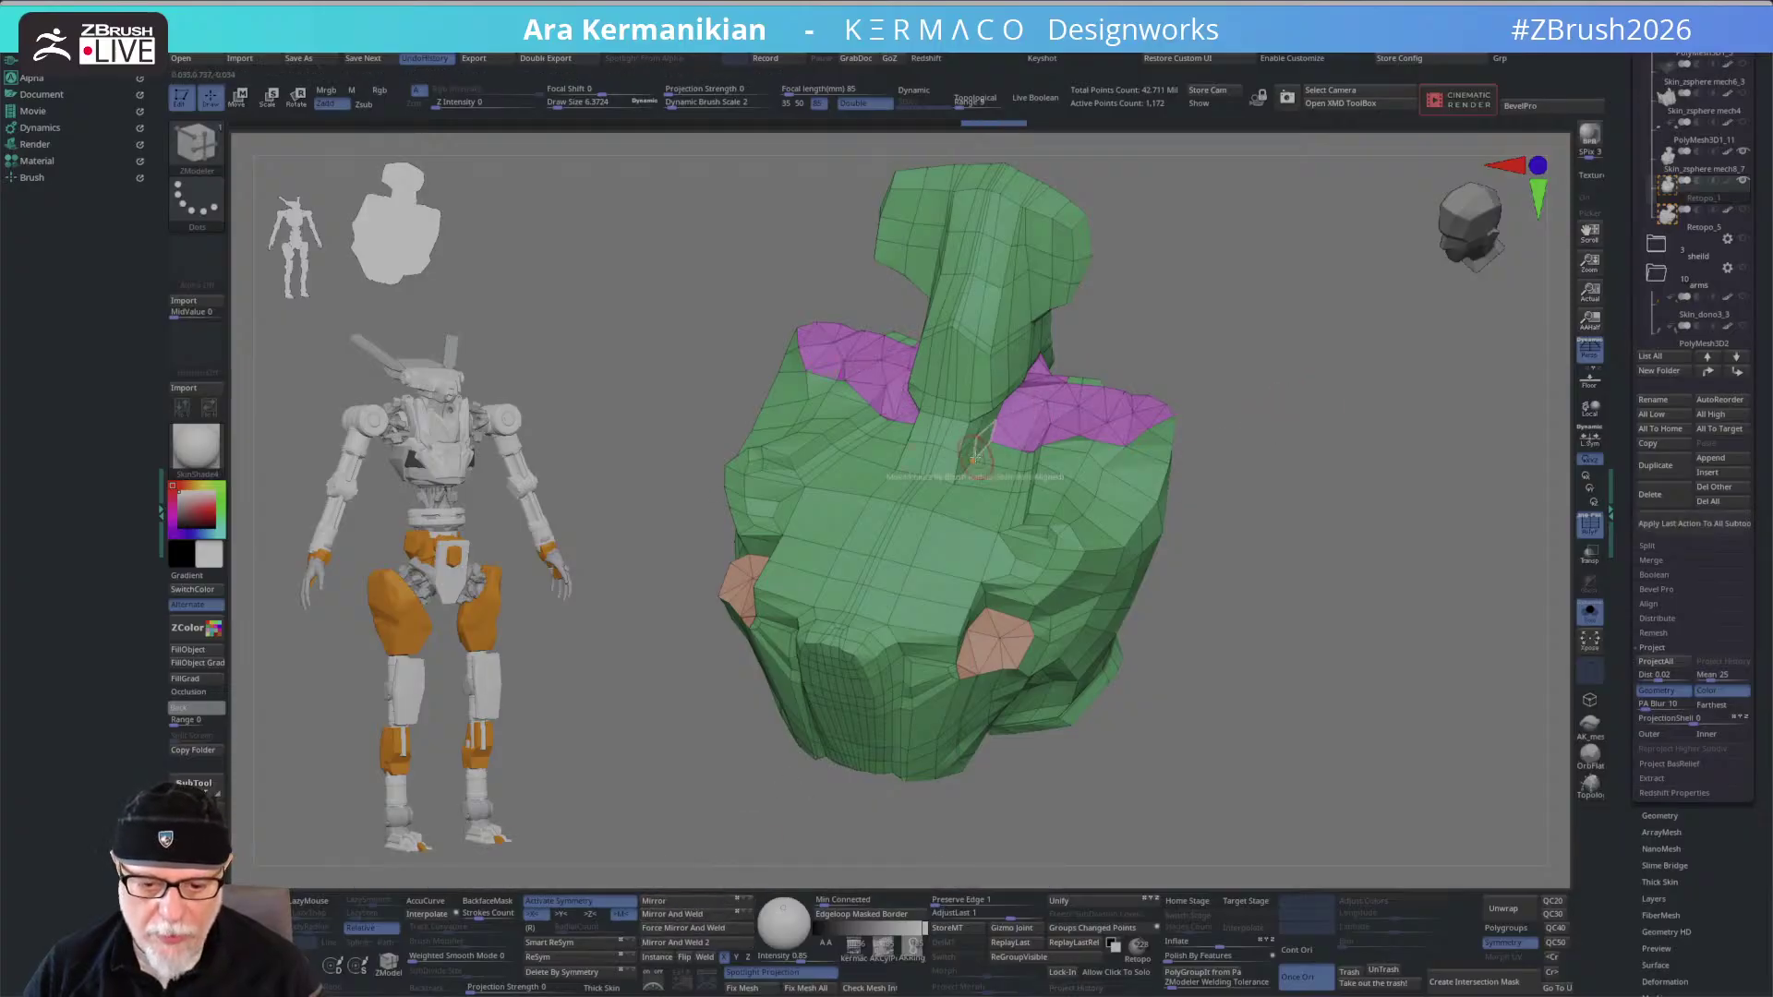
mouse_move(1318, 600)
left_mouse_down()
mouse_move(1334, 392)
mouse_move(1320, 585)
mouse_move(1359, 598)
mouse_move(1286, 604)
left_mouse_up()
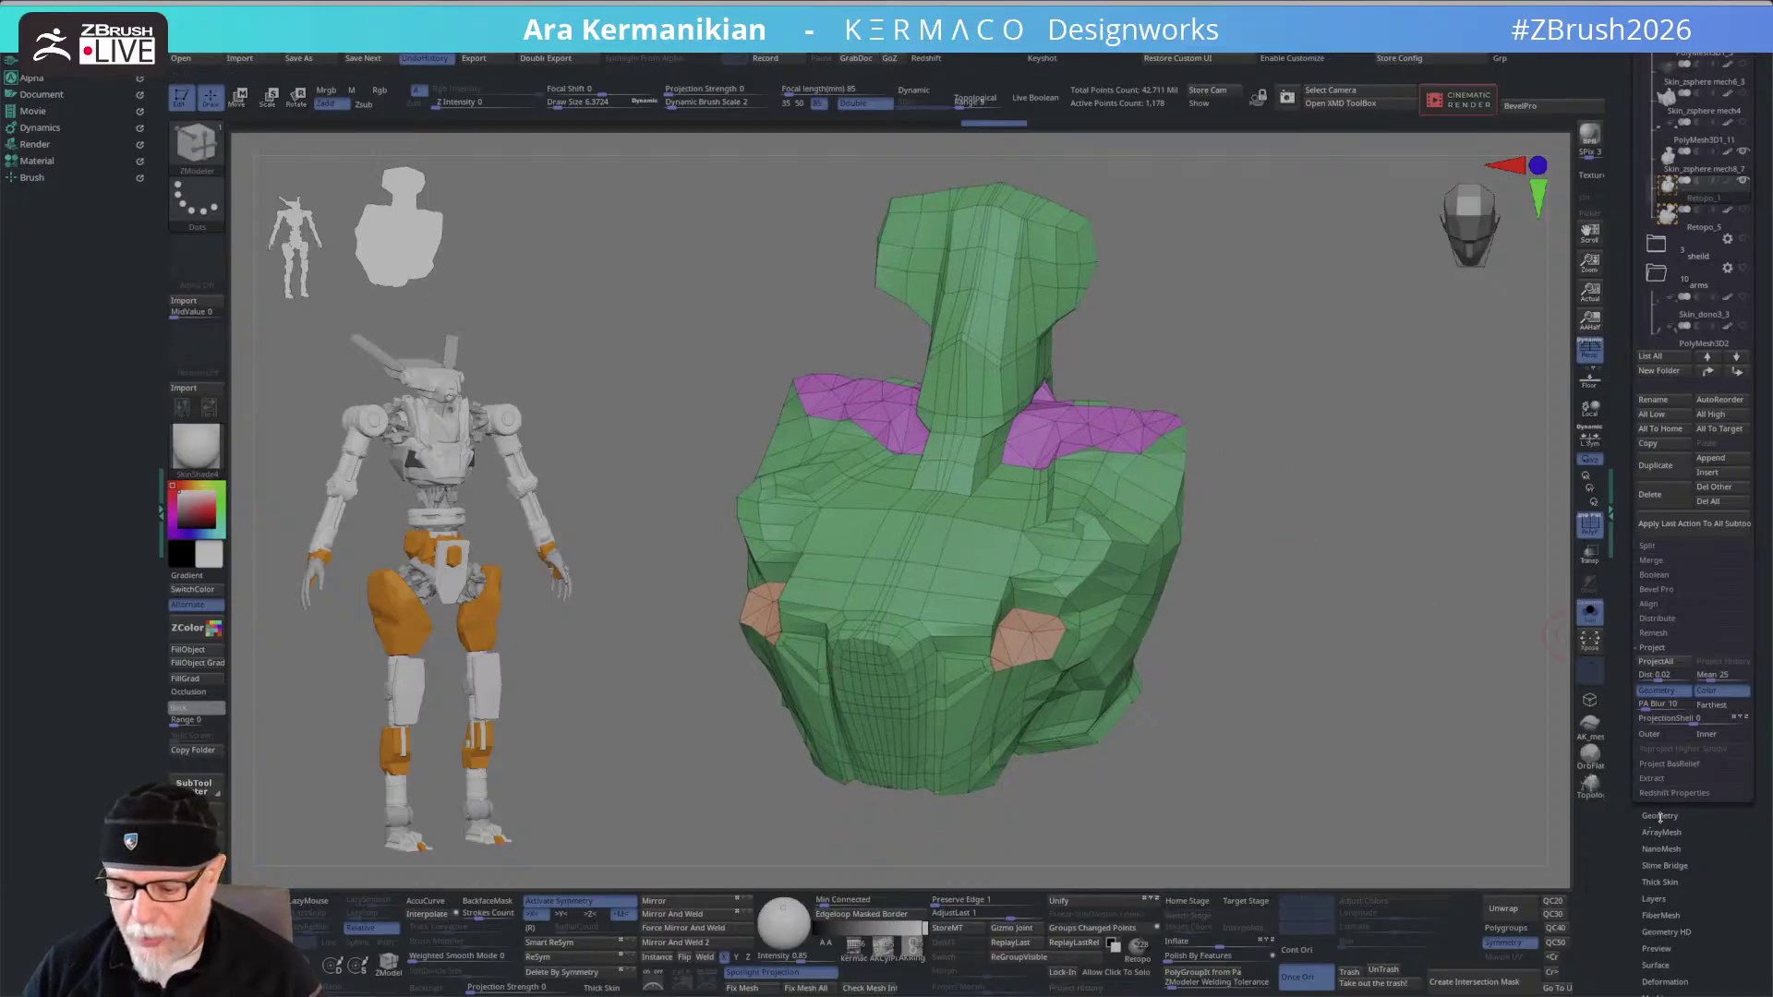
- Check the torso mesh's integrity in the Geometry settings and repair it with Fix Mesh
left_click(1660, 816)
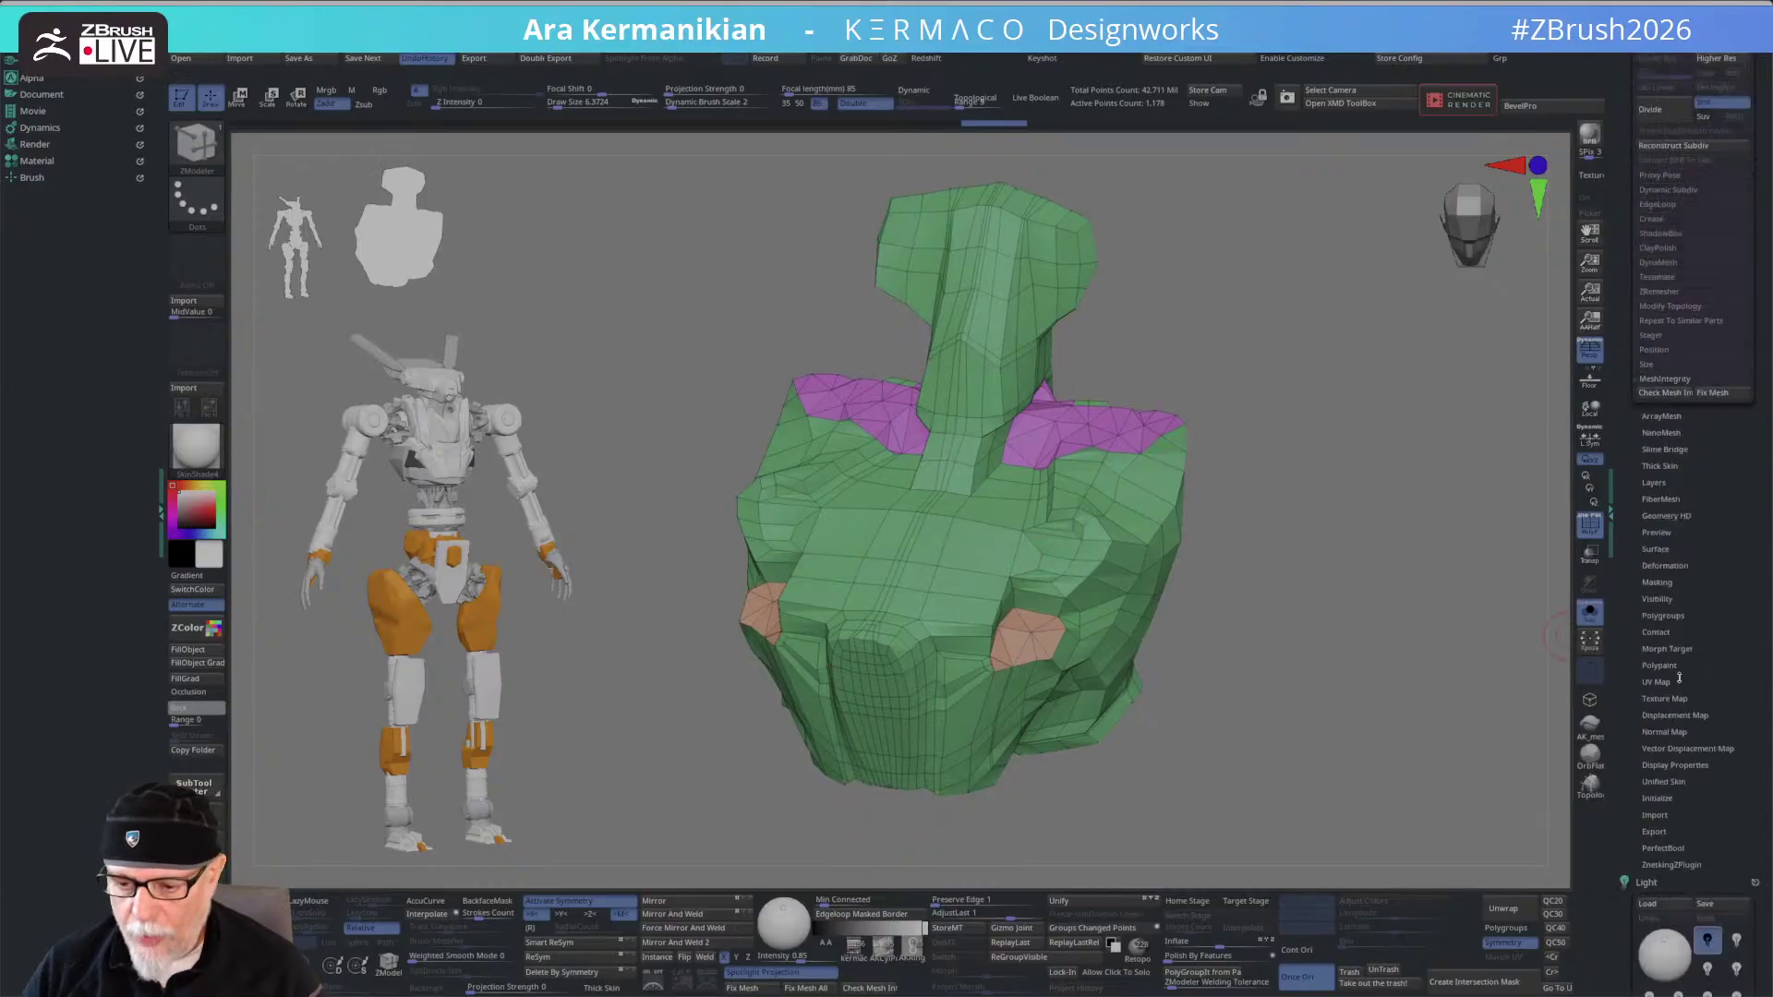
left_click(1665, 394)
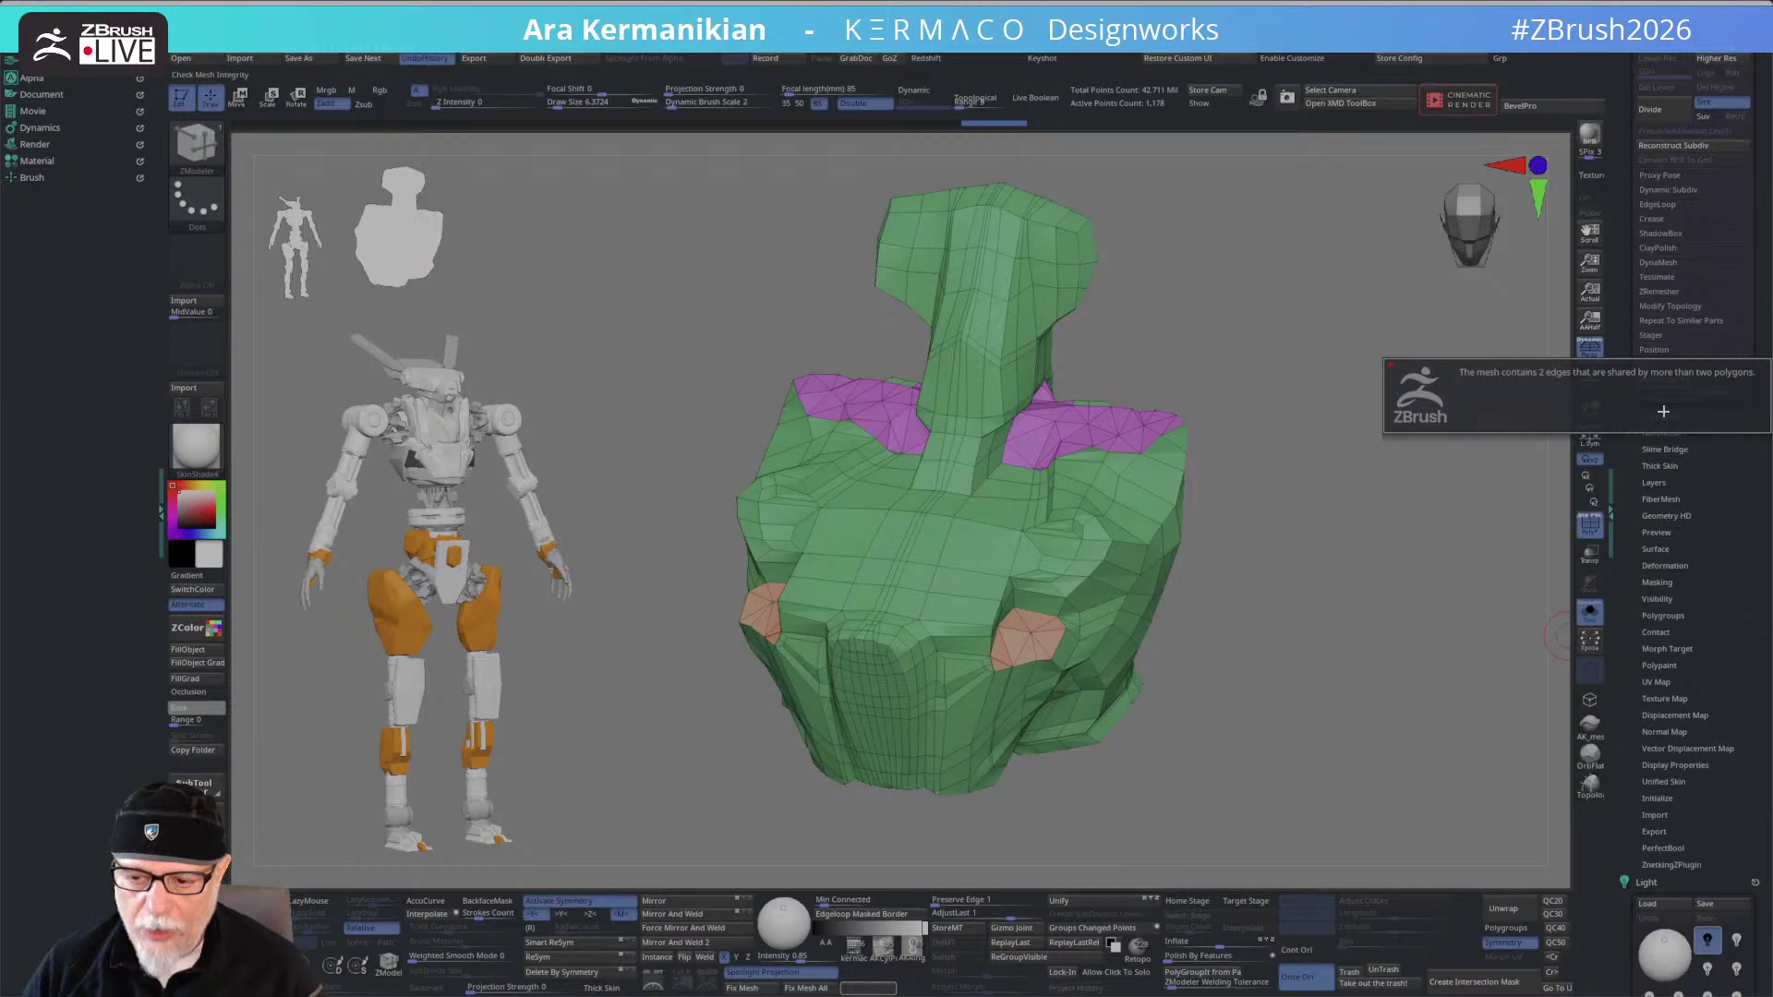
left_click(1719, 396)
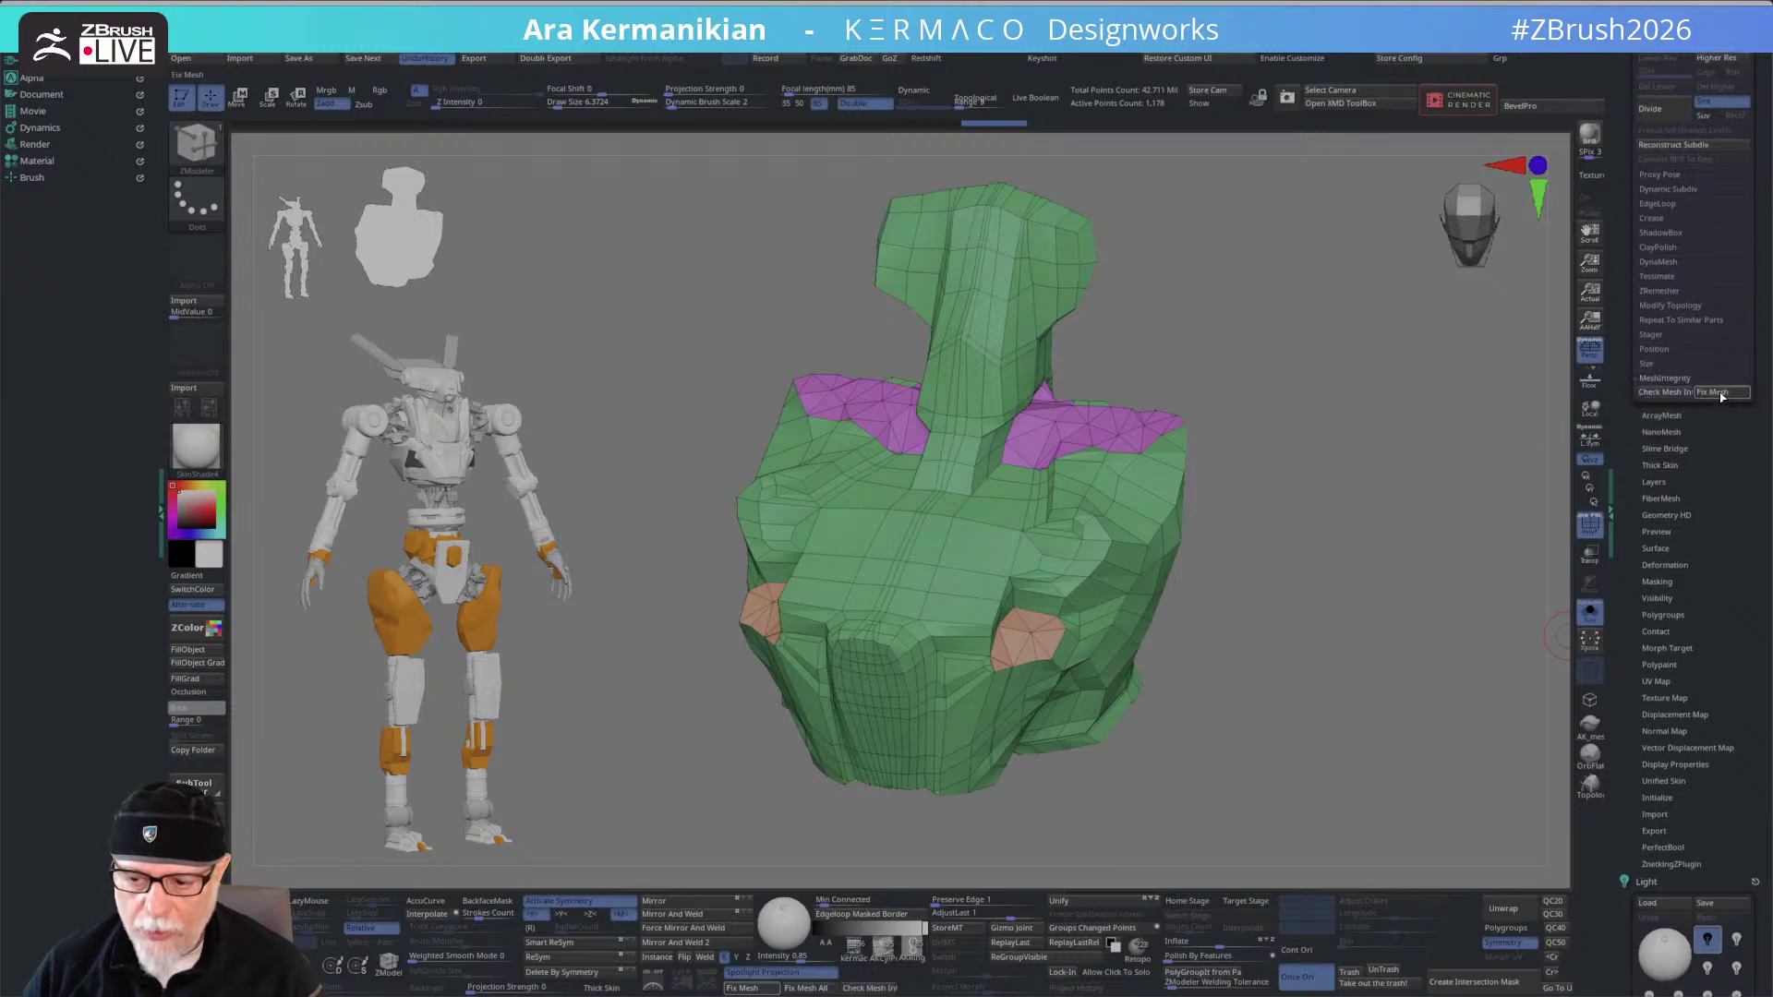
left_click_drag(1271, 473, 1339, 540)
key("ctrl+shift")
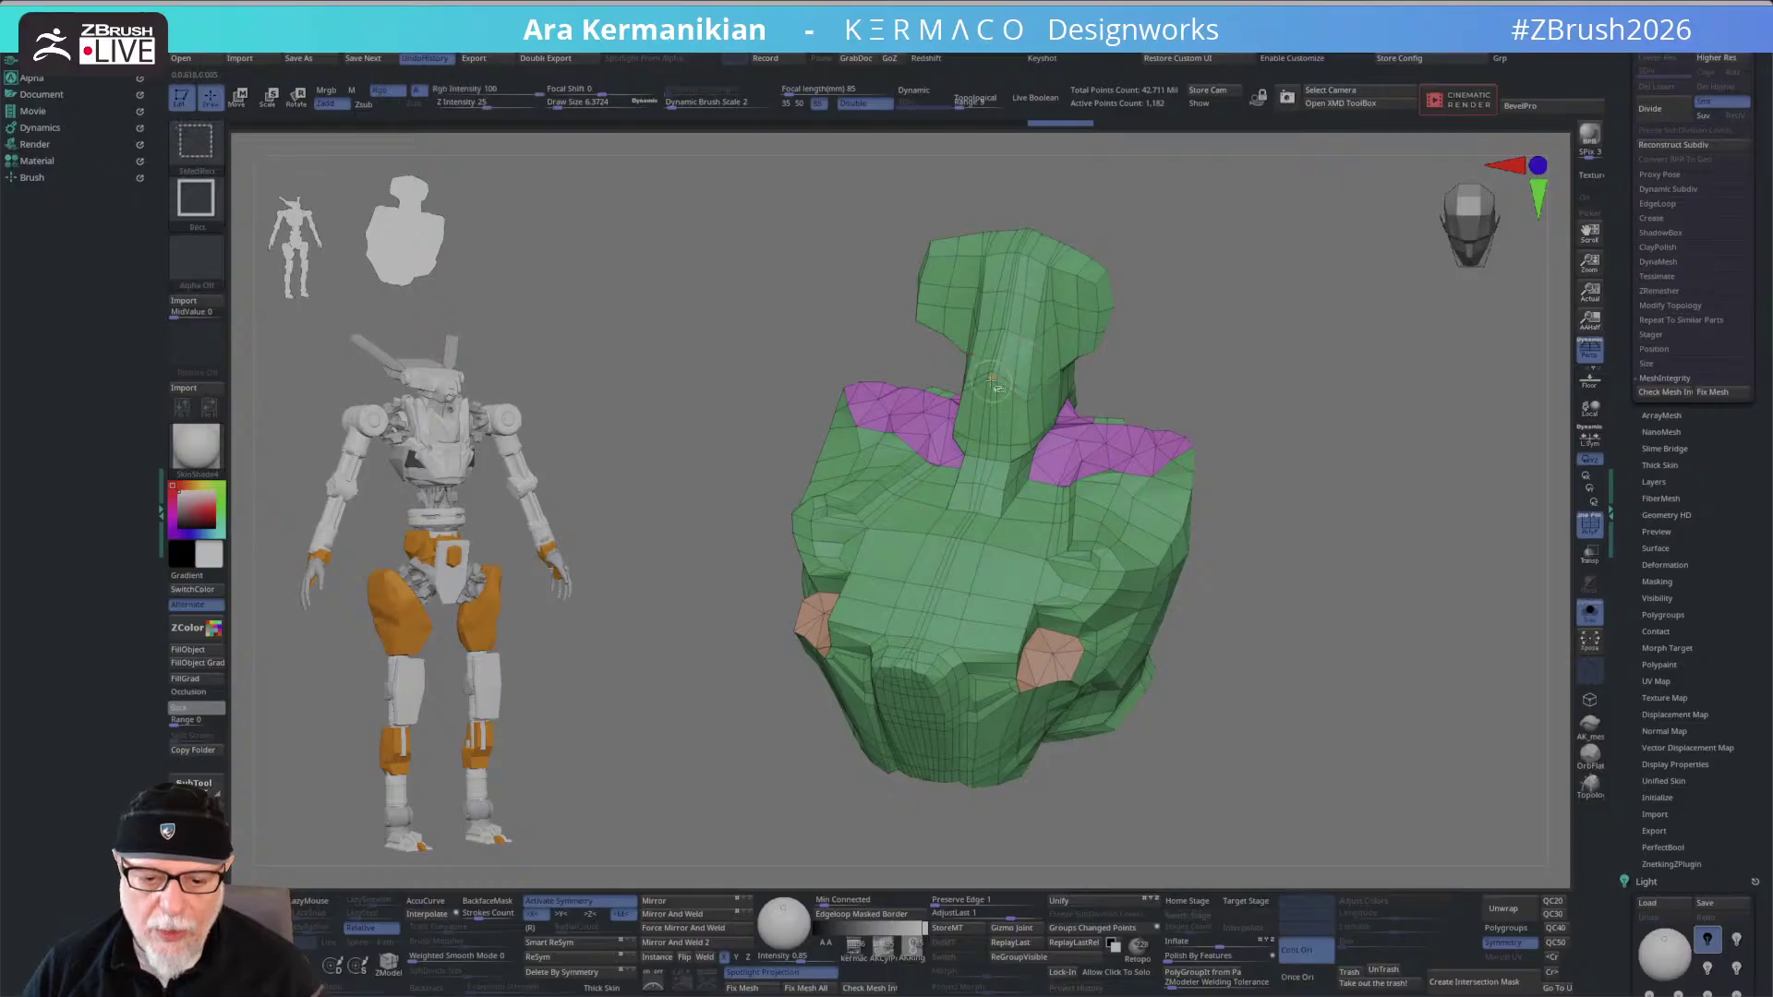
left_click(1004, 384, "ctrl+shift")
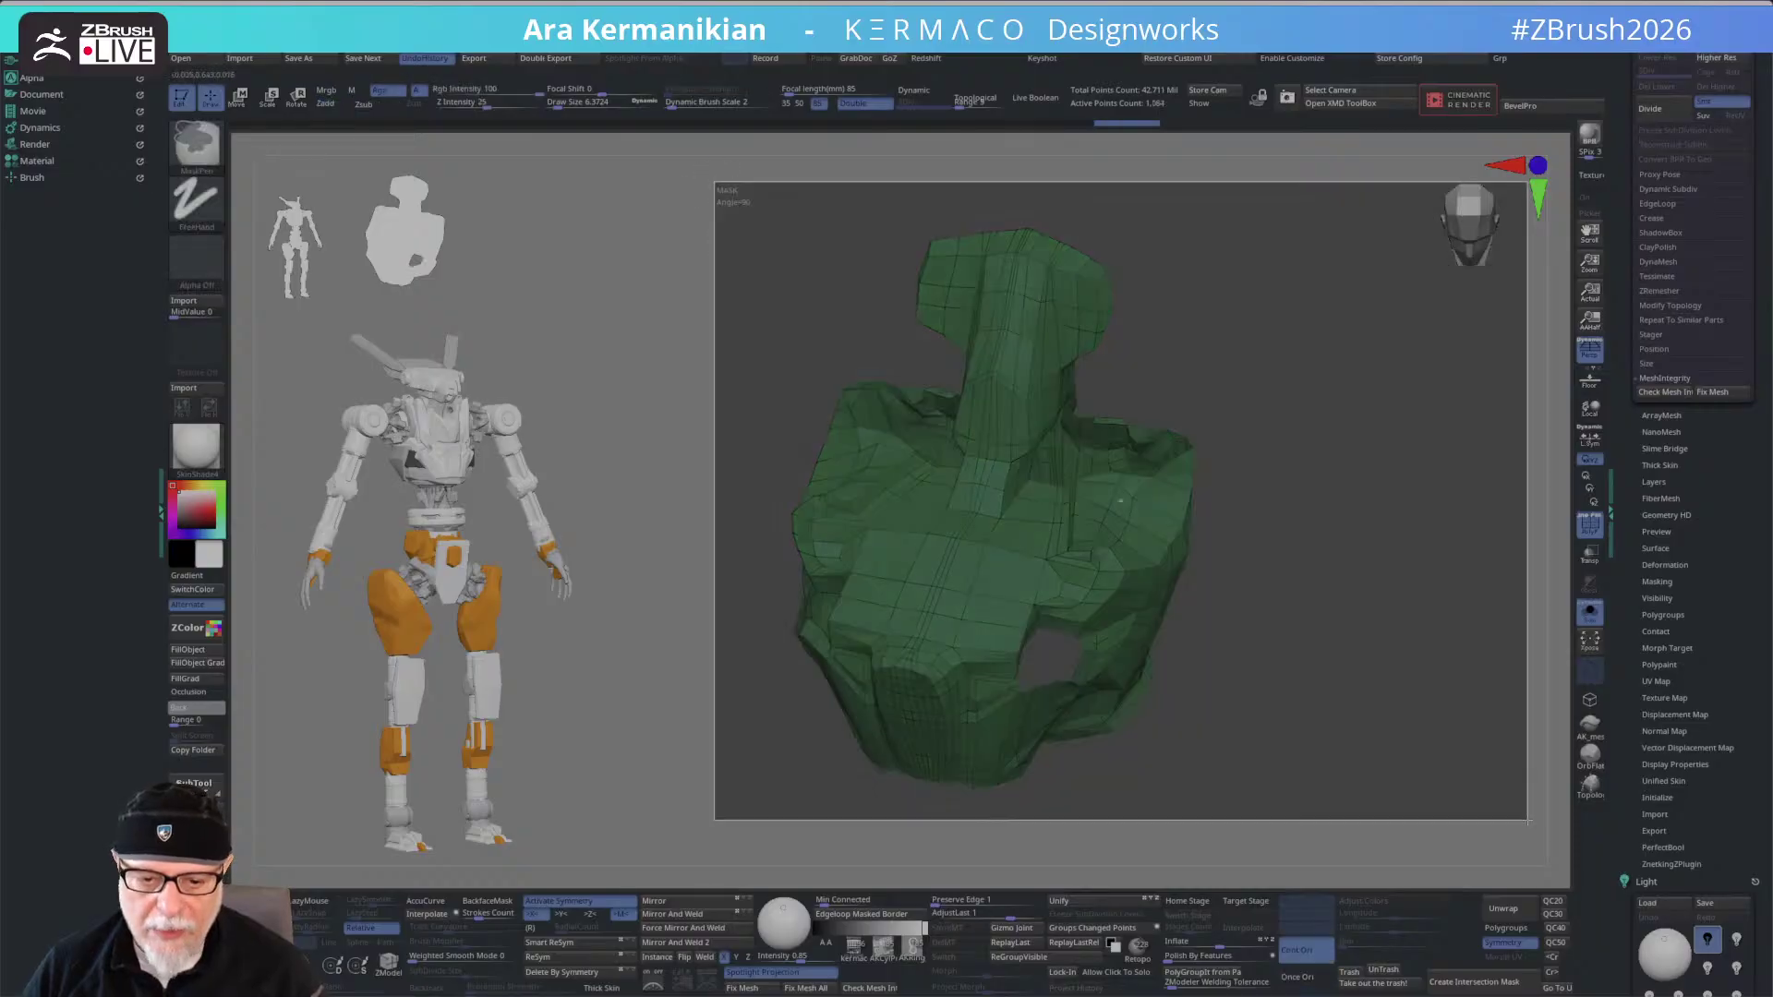
left_click(1274, 622, "ctrl+shift")
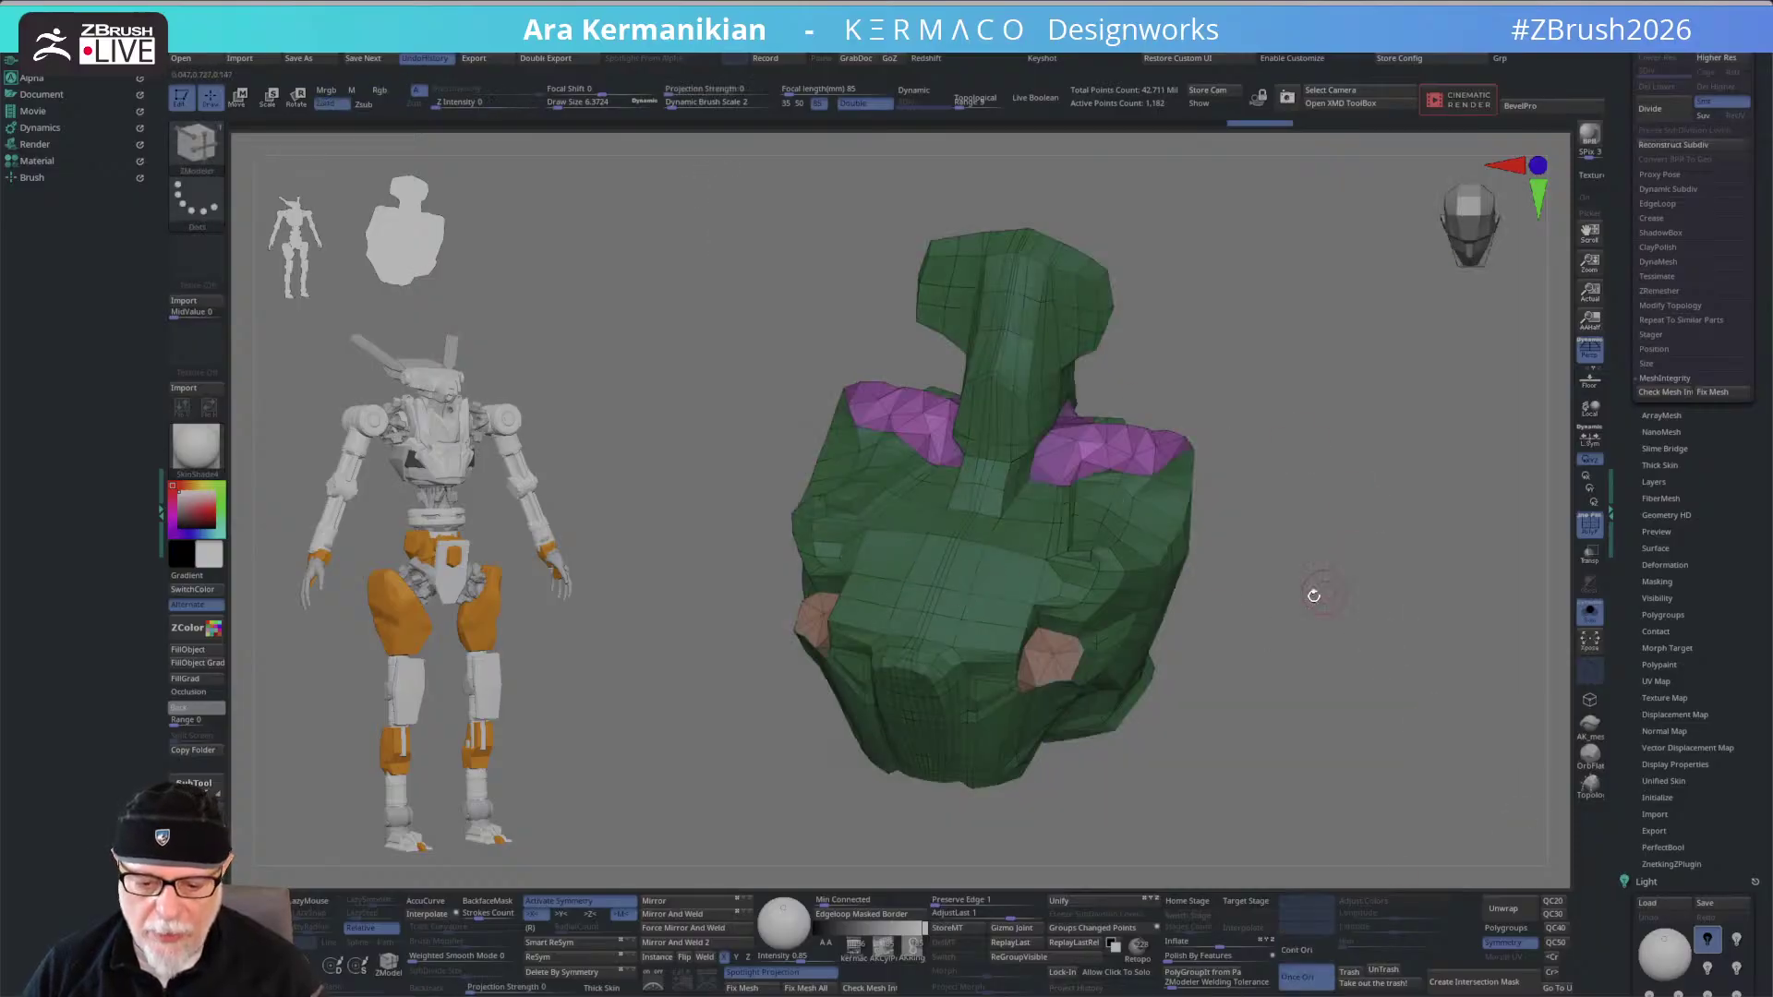
left_click_drag(1349, 461, 1420, 577, "ctrl+shift")
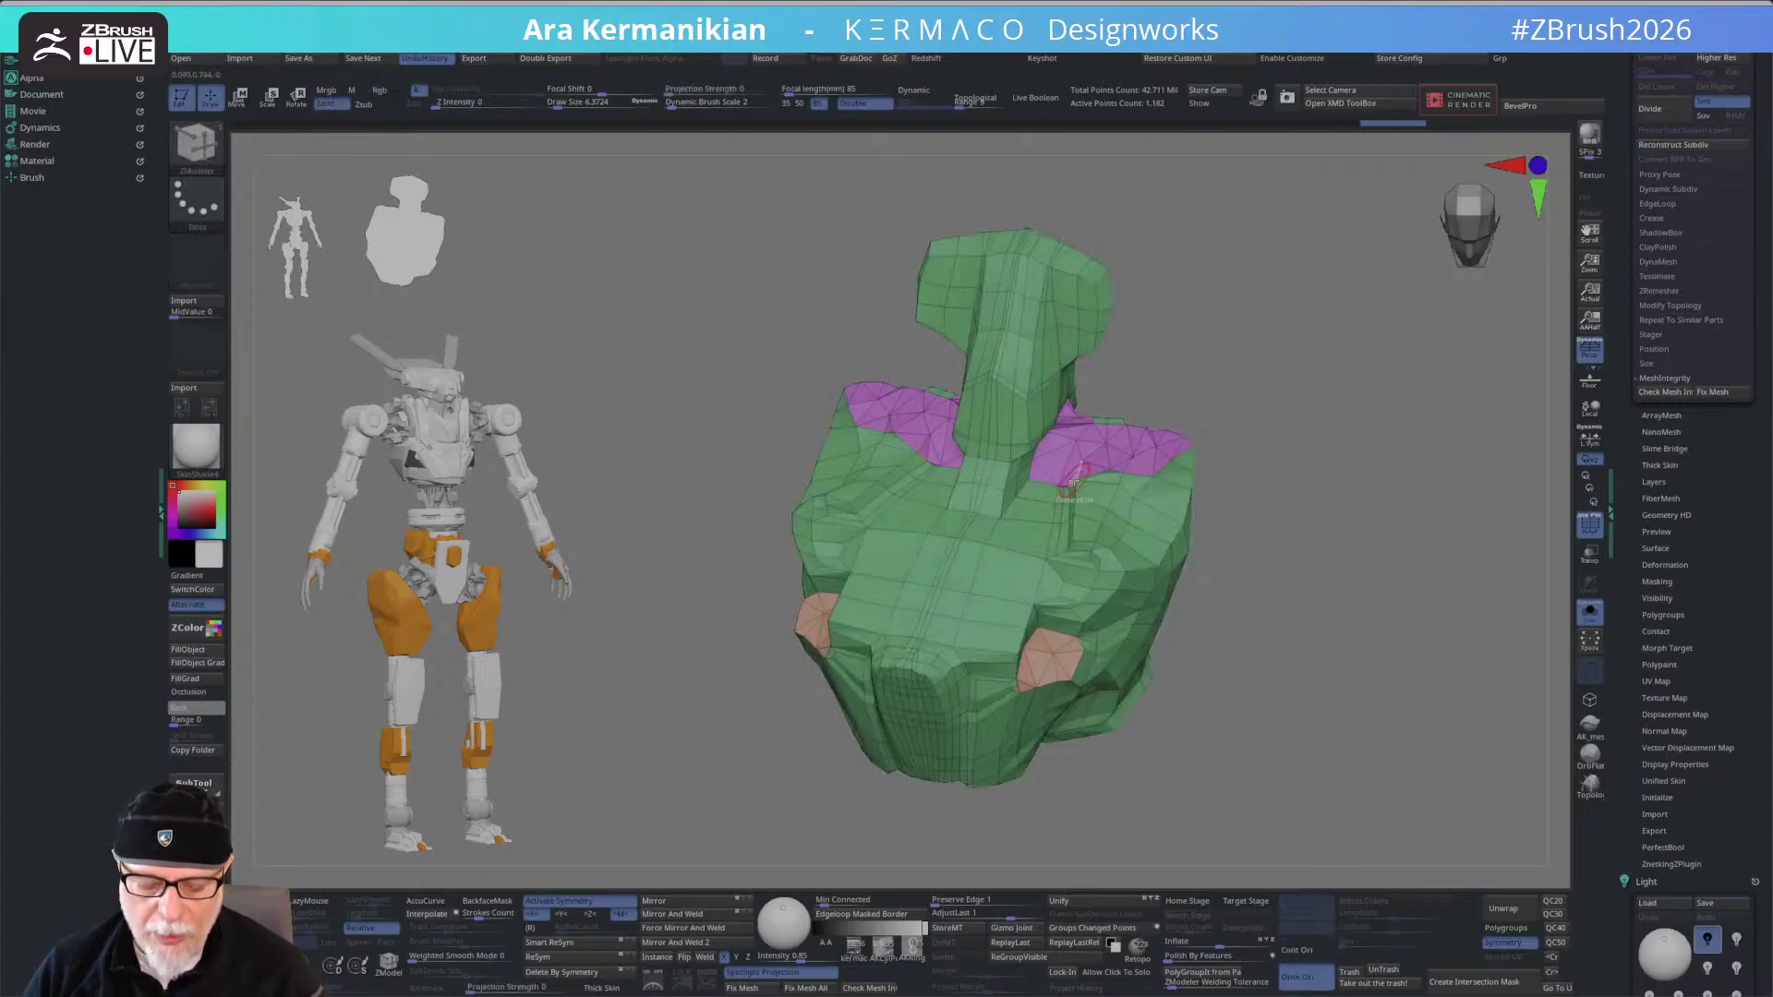
- Isolate the green body polygroup and invert the visibility to show only the closed hole patches
key("ctrl+shift")
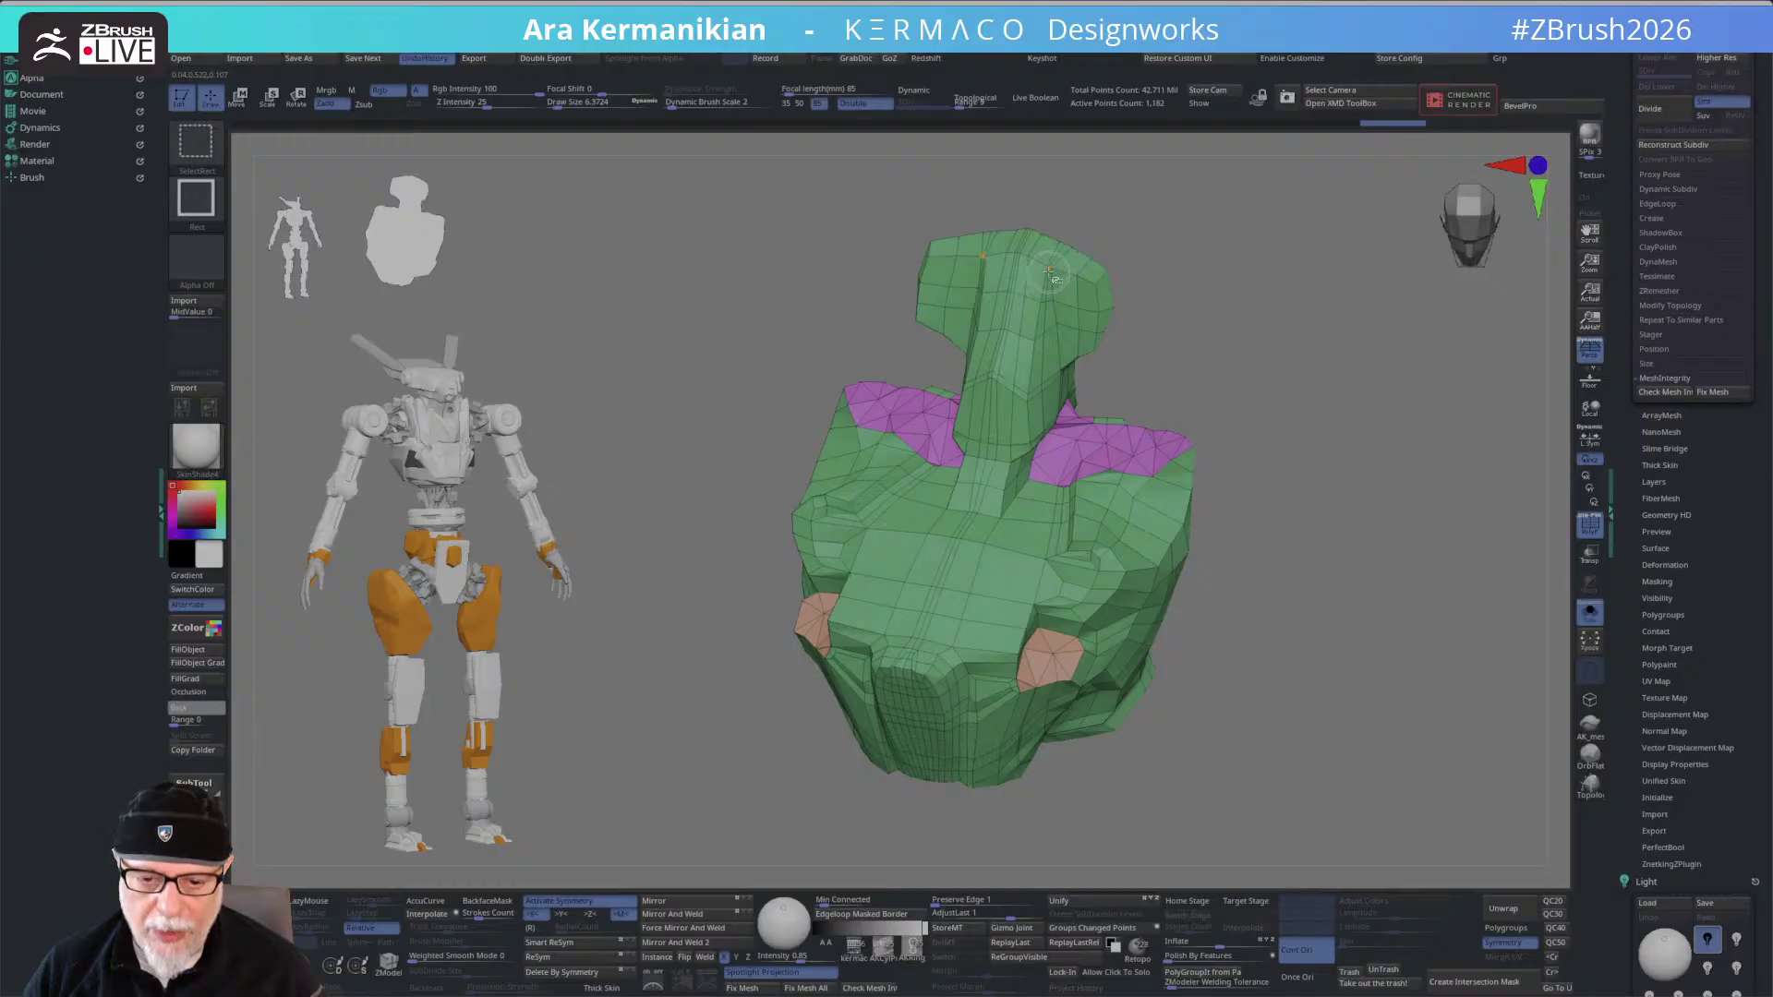
left_click(1049, 271, "ctrl+shift")
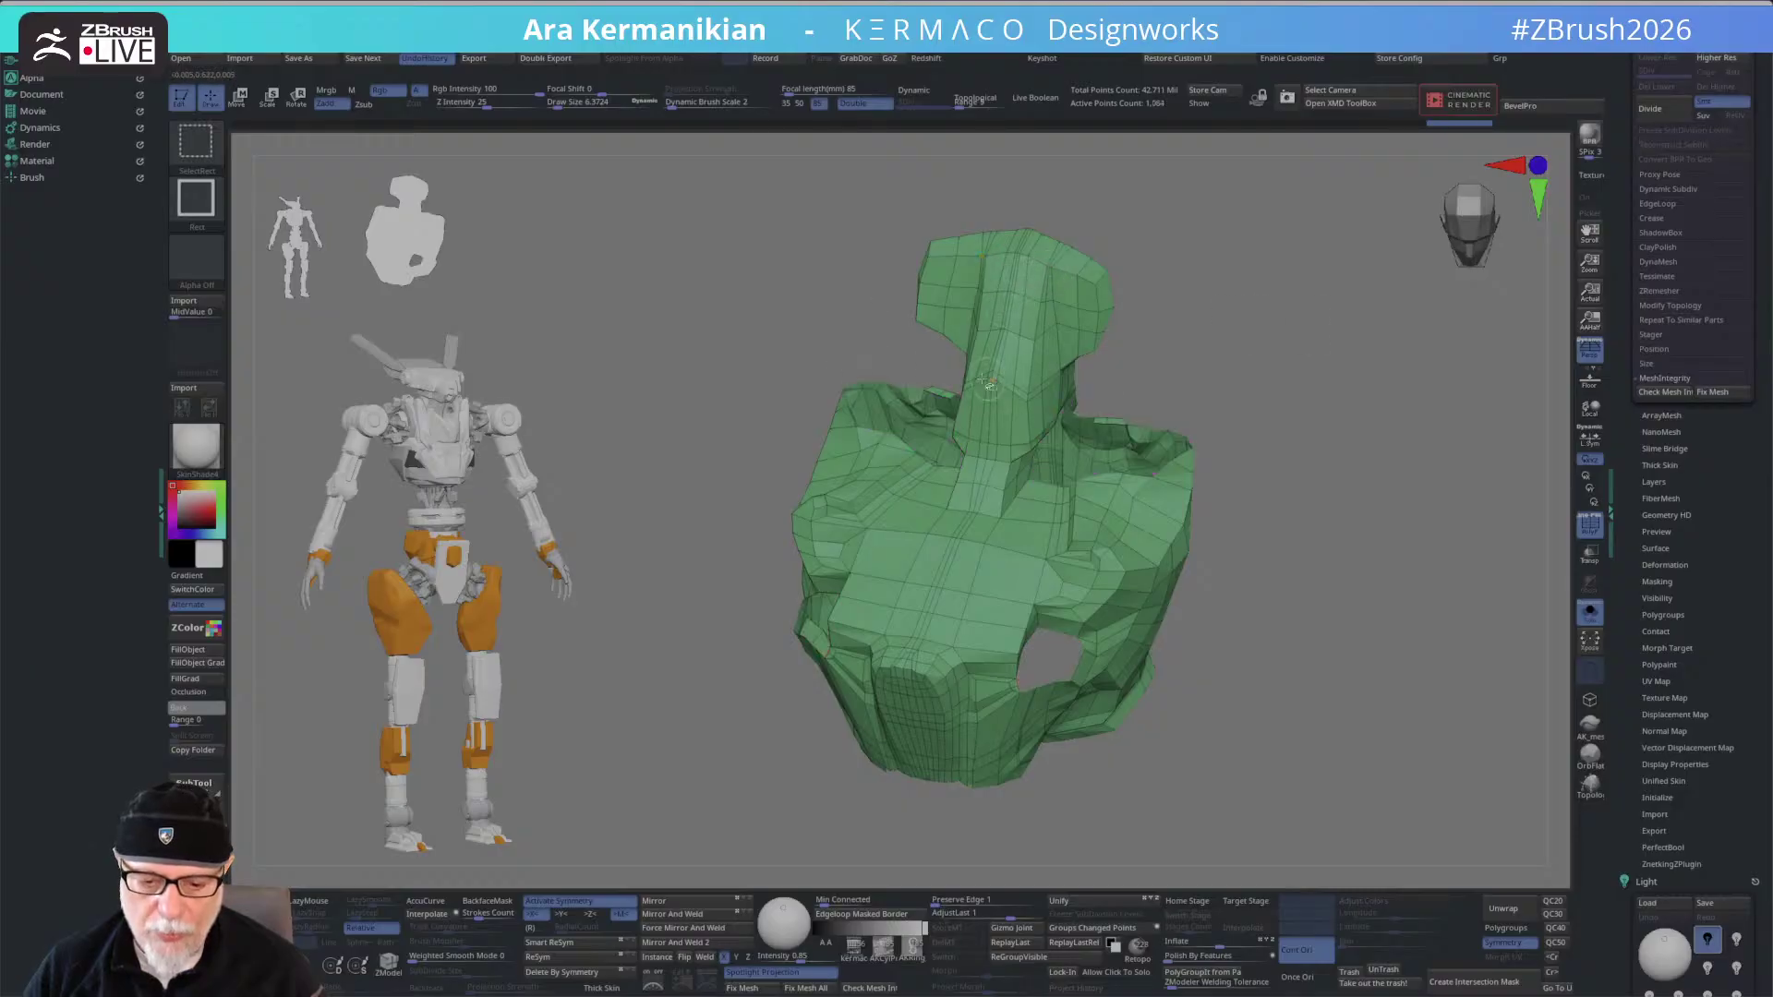
left_click_drag(1357, 354, 1399, 517, "ctrl+shift")
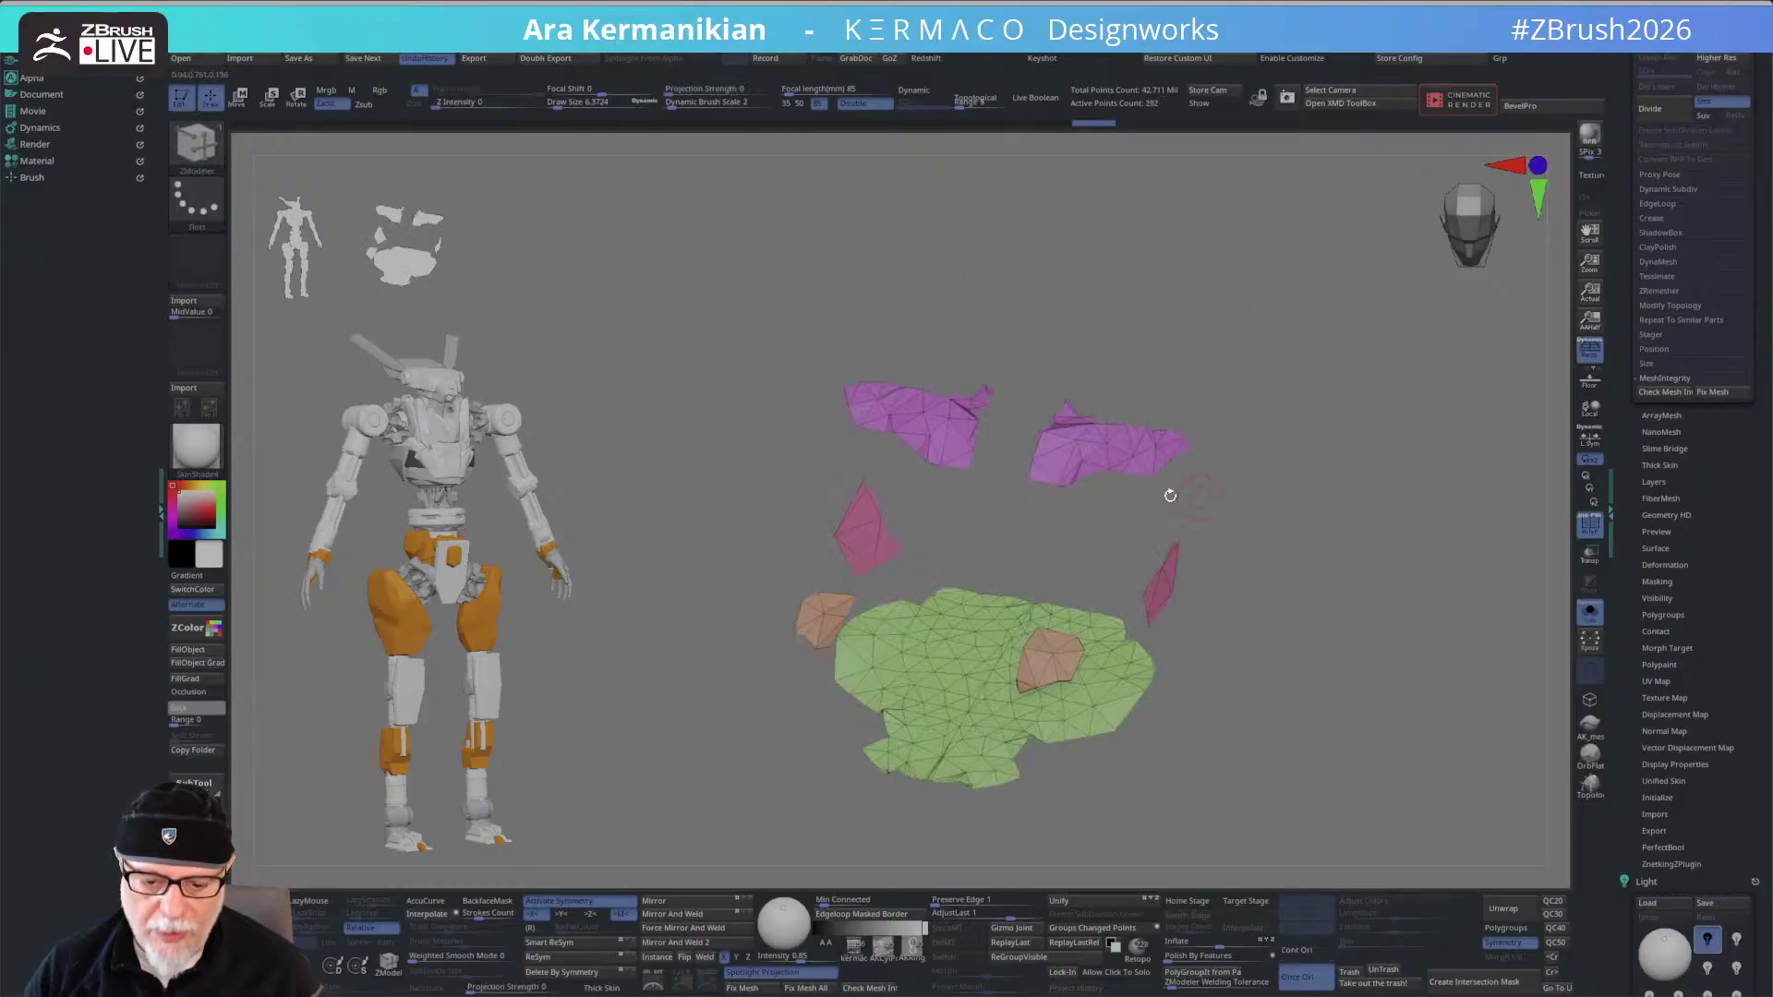
- Remesh the visible hole patches with ZRemesher using the Half option and SmoothGroups at 0
left_click_drag(1312, 465, 1409, 373)
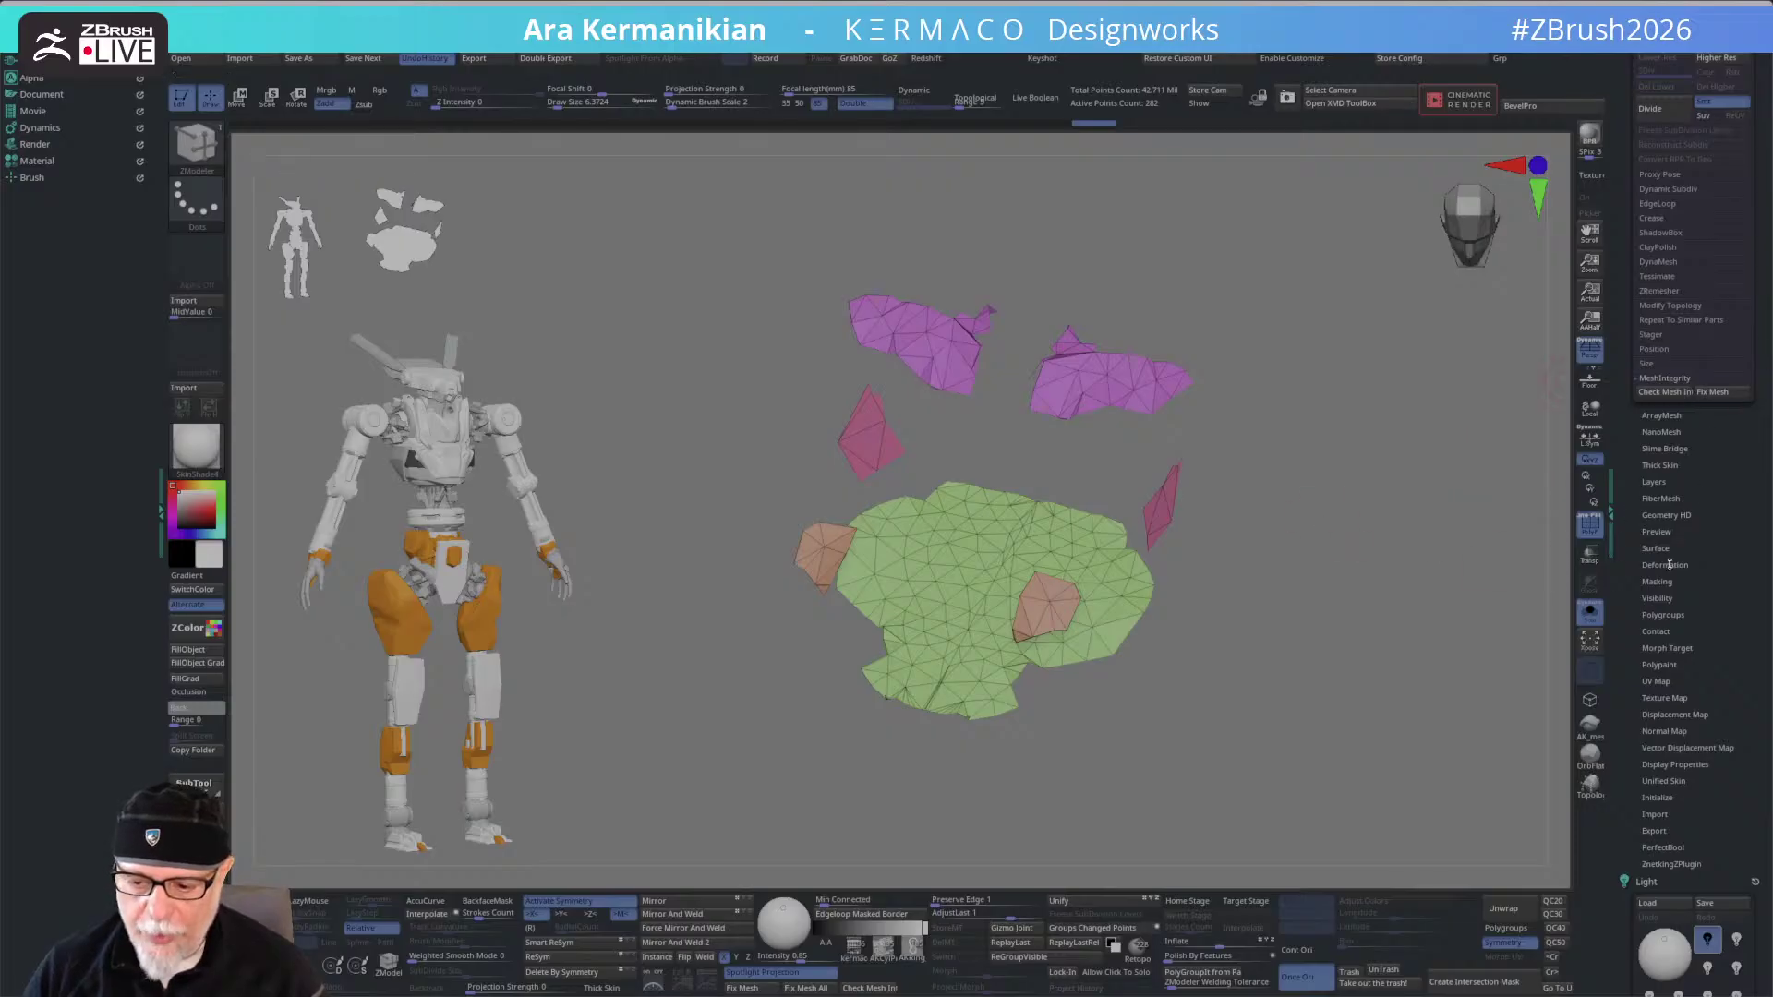
left_click(1660, 292)
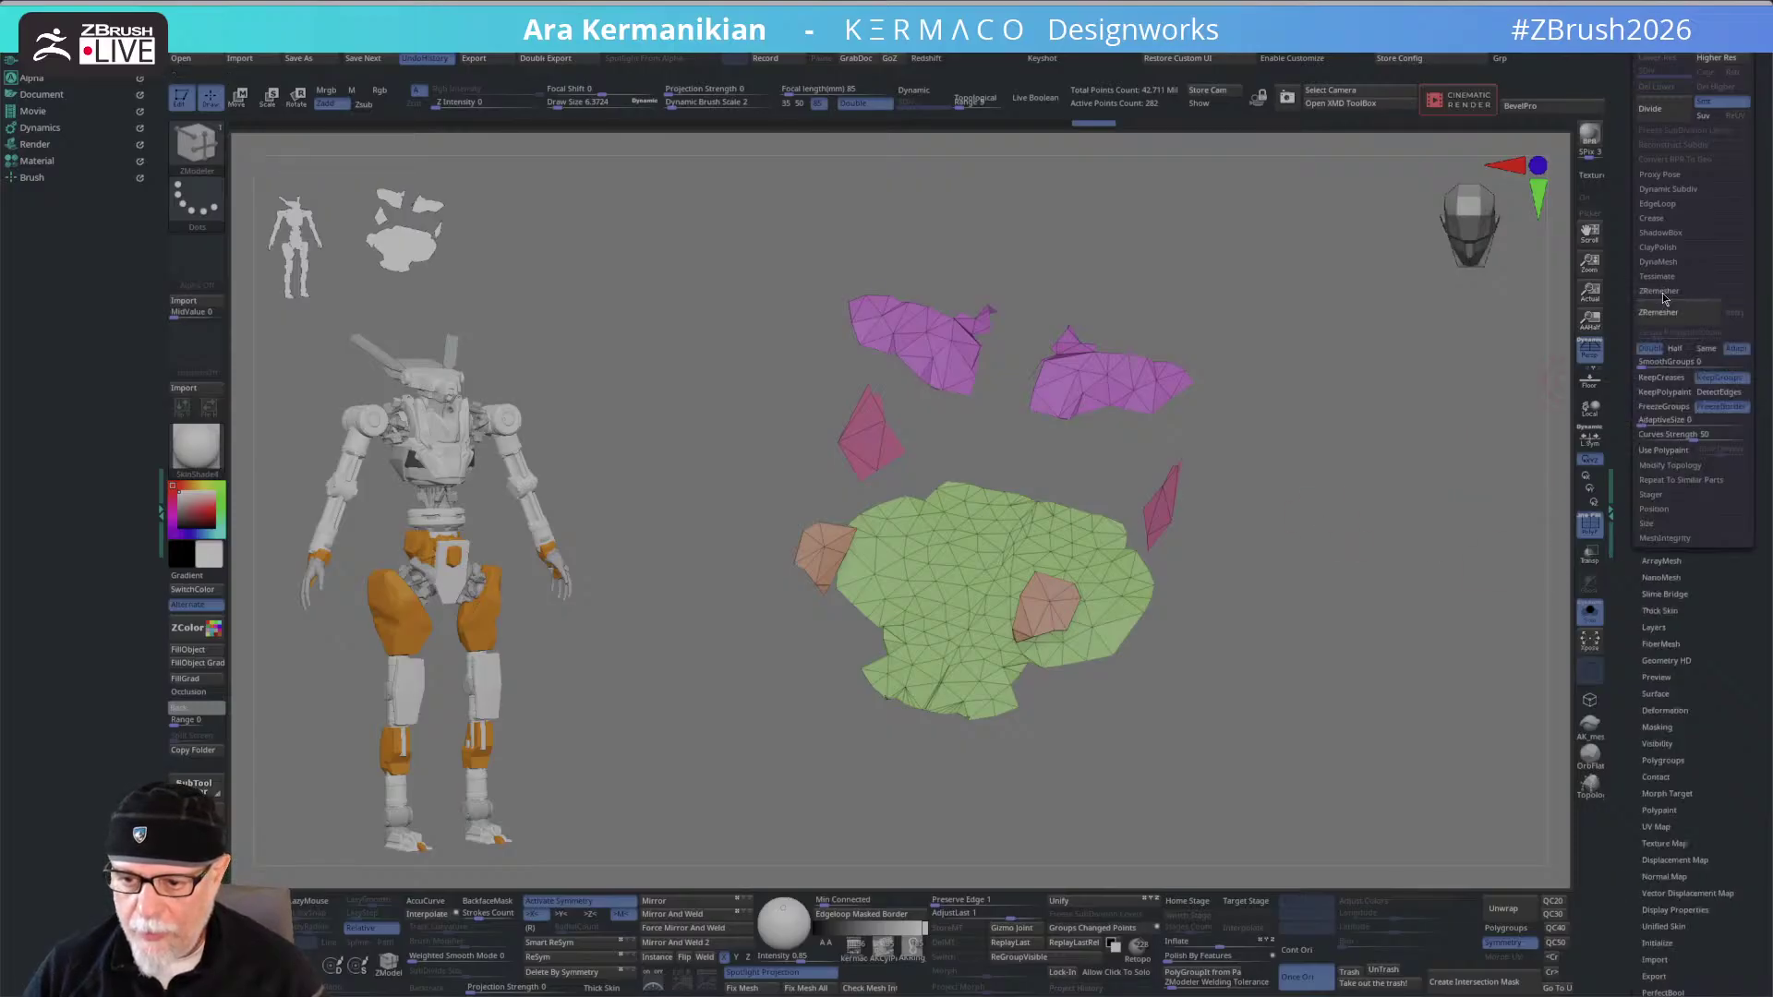
left_click(1677, 351)
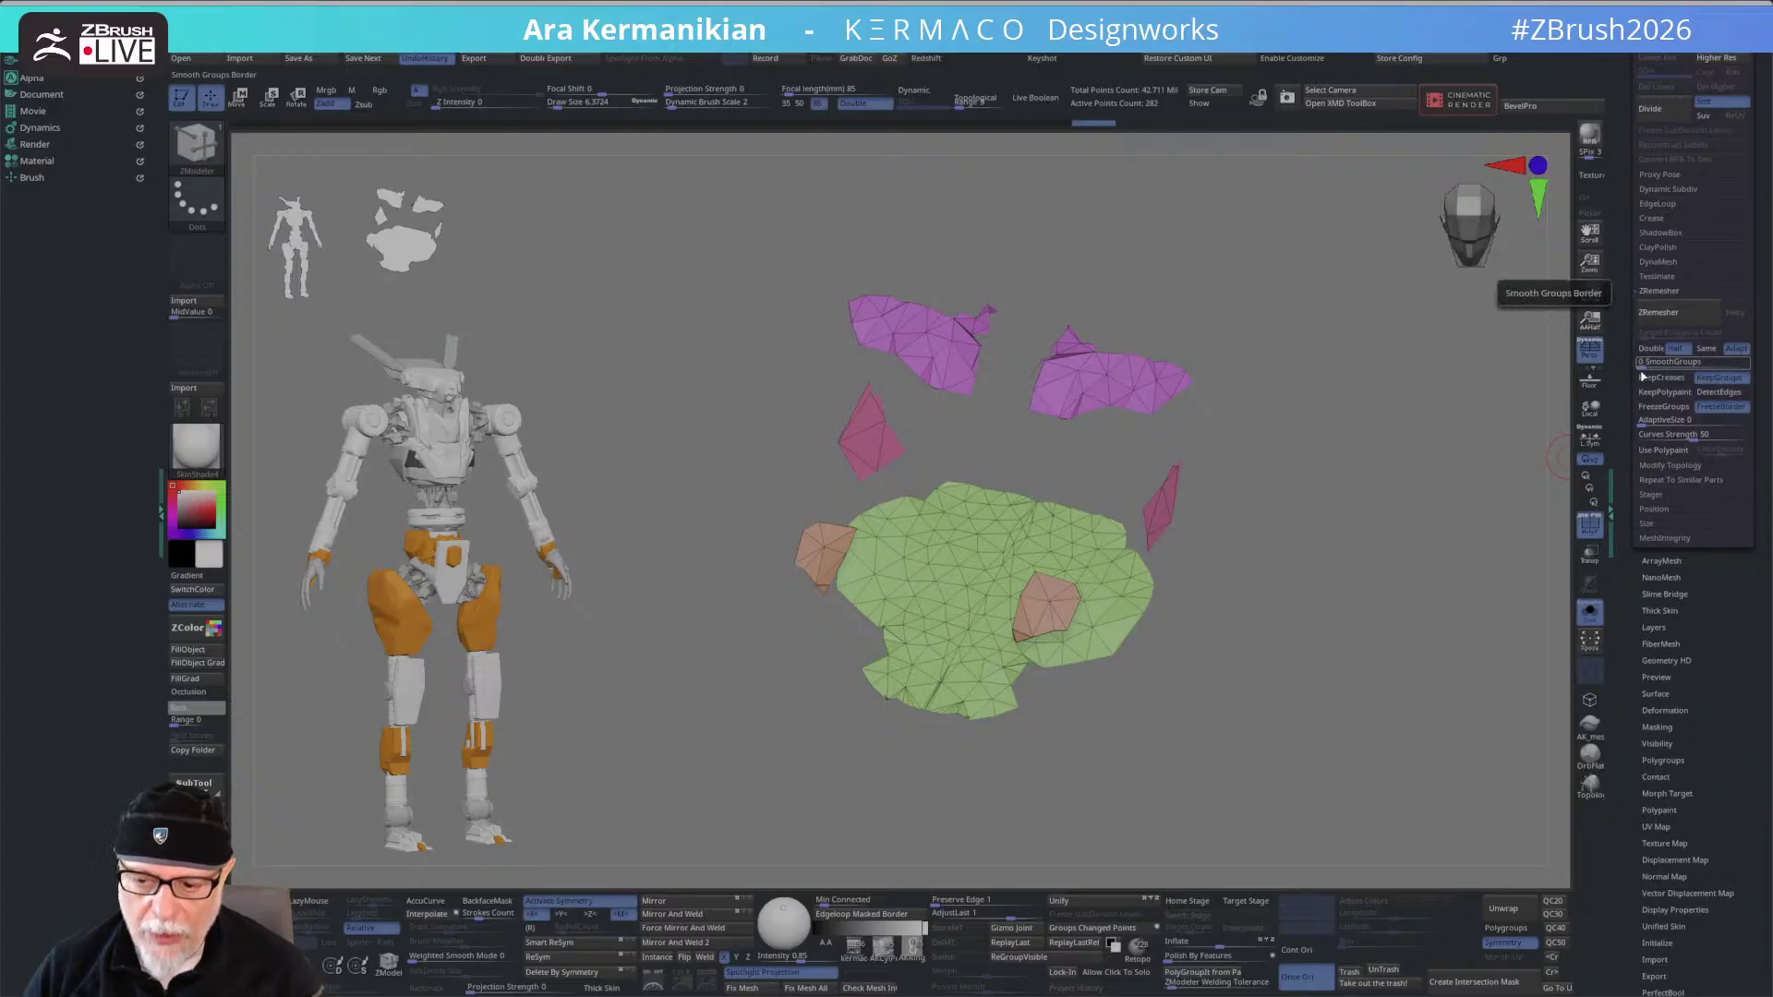
left_click(1641, 362)
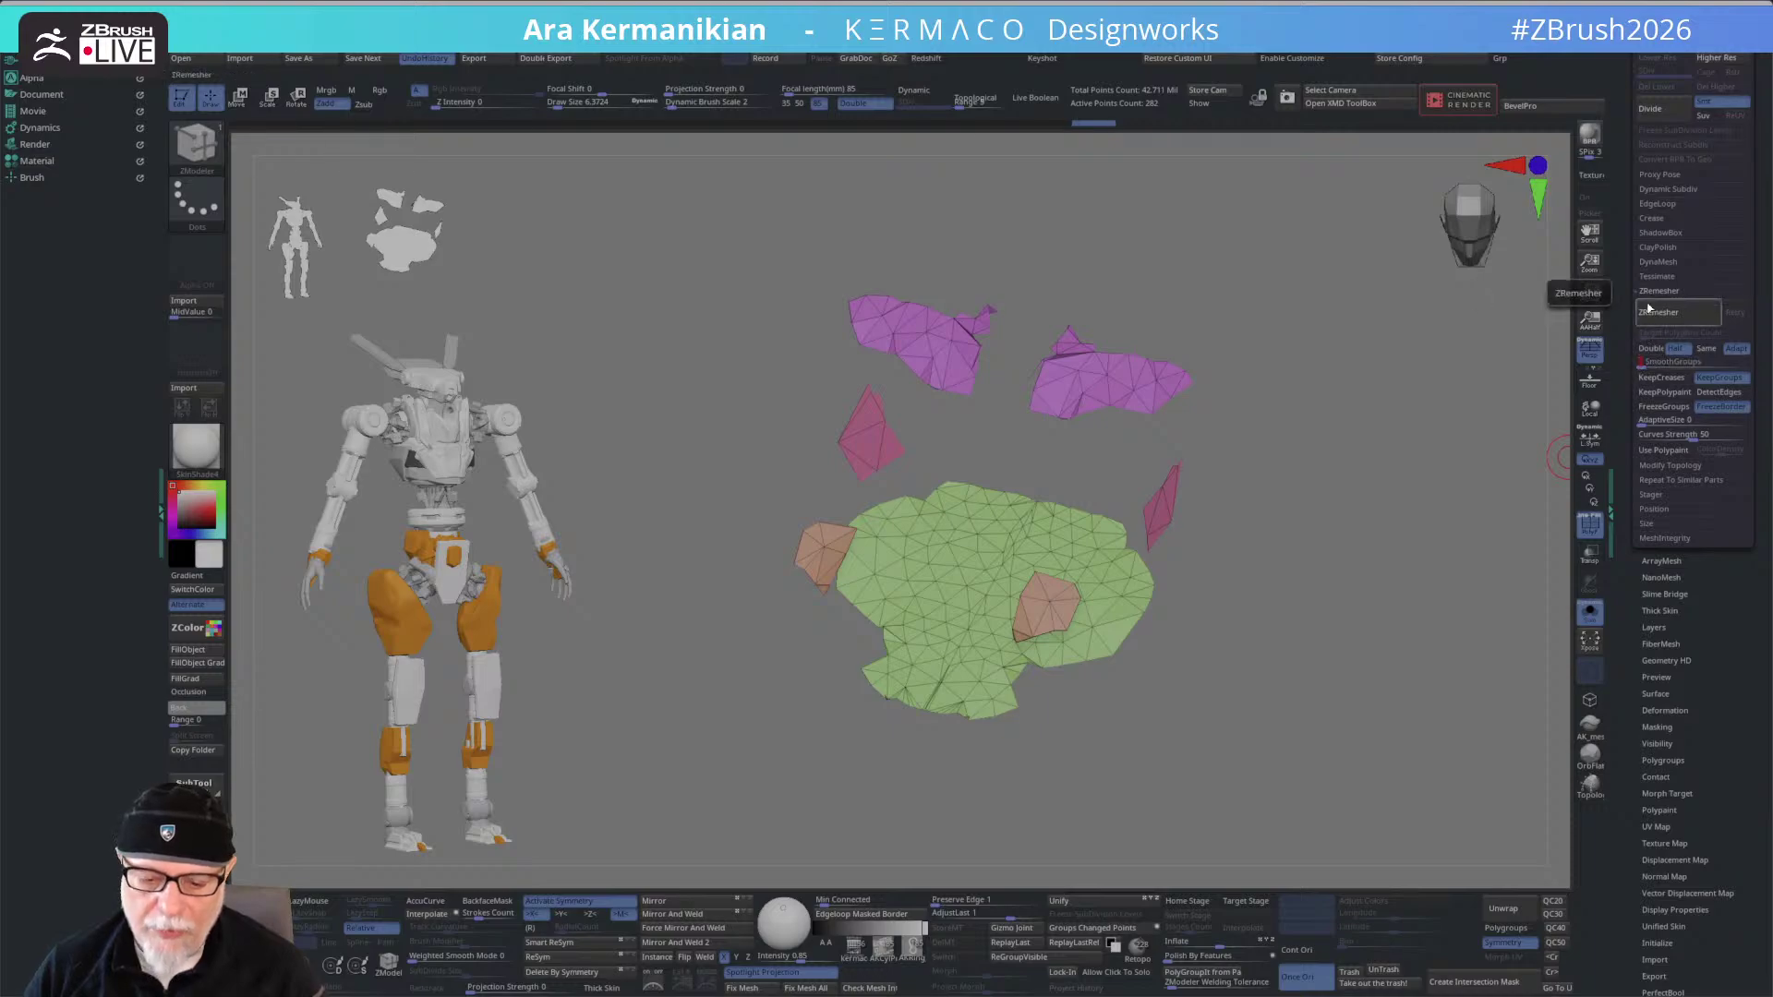
left_click(1649, 310)
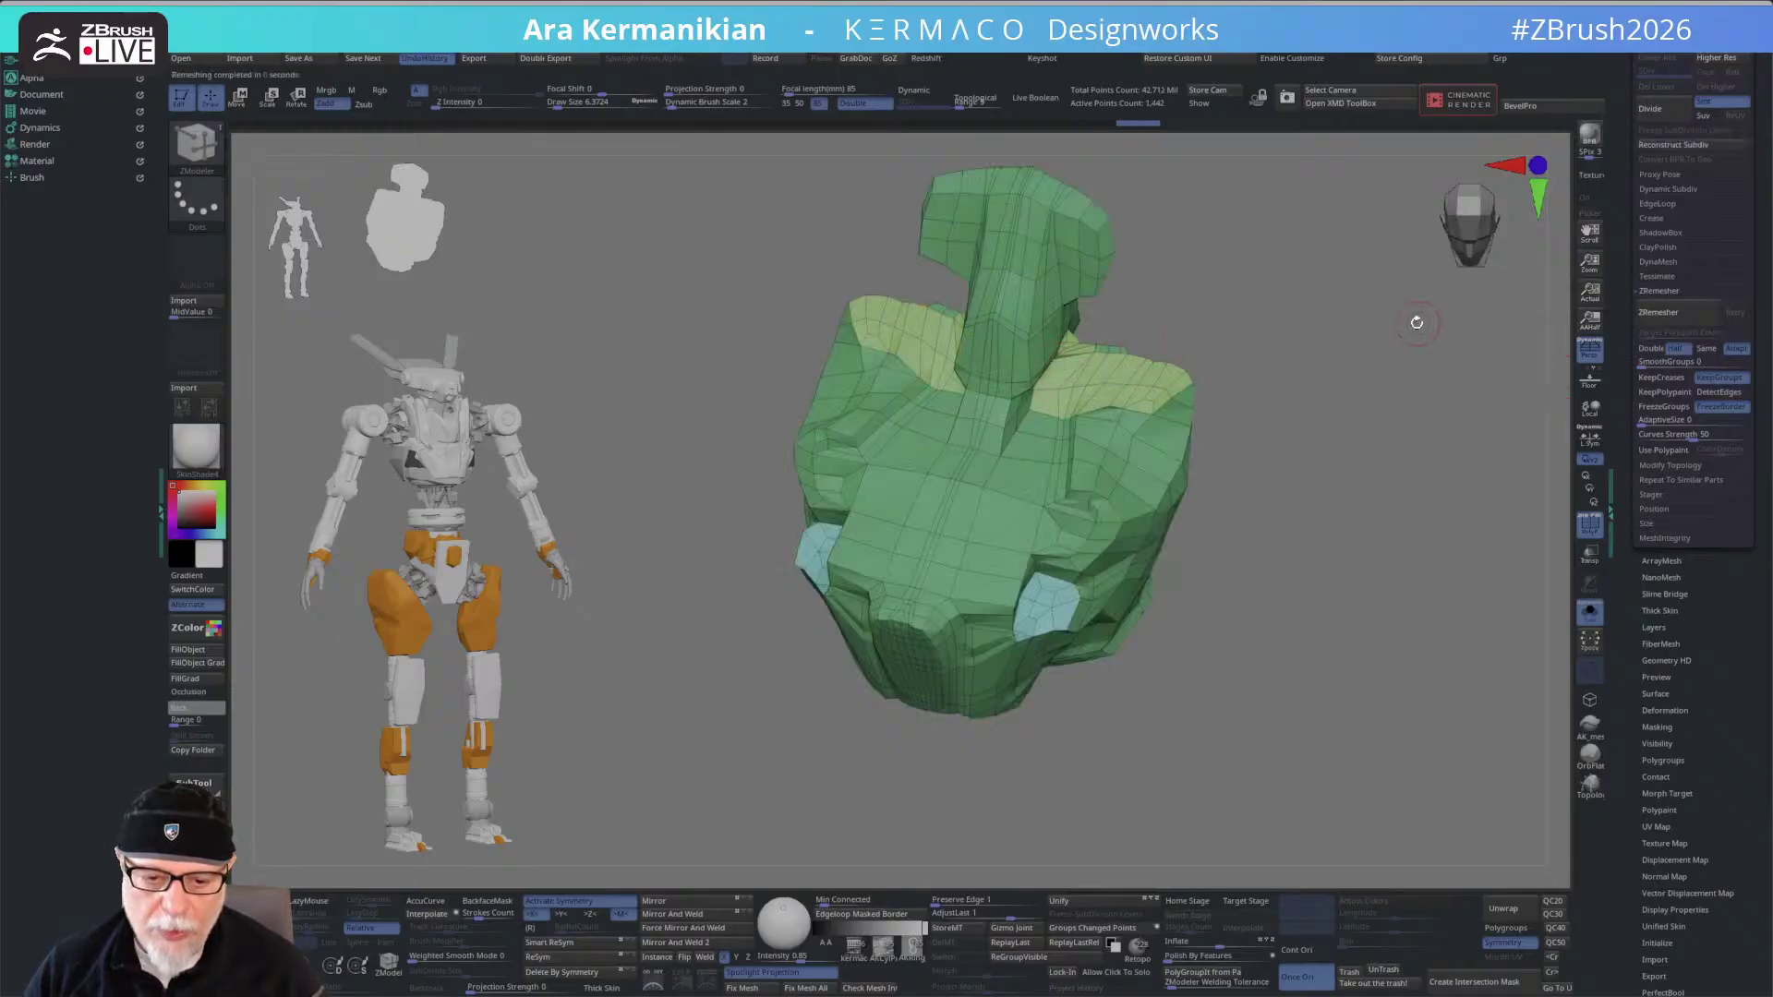
- Examine the remeshed torso from the front, side and underside, checking the patches' new topology
left_click_drag(1330, 657, 1339, 513)
key("shift")
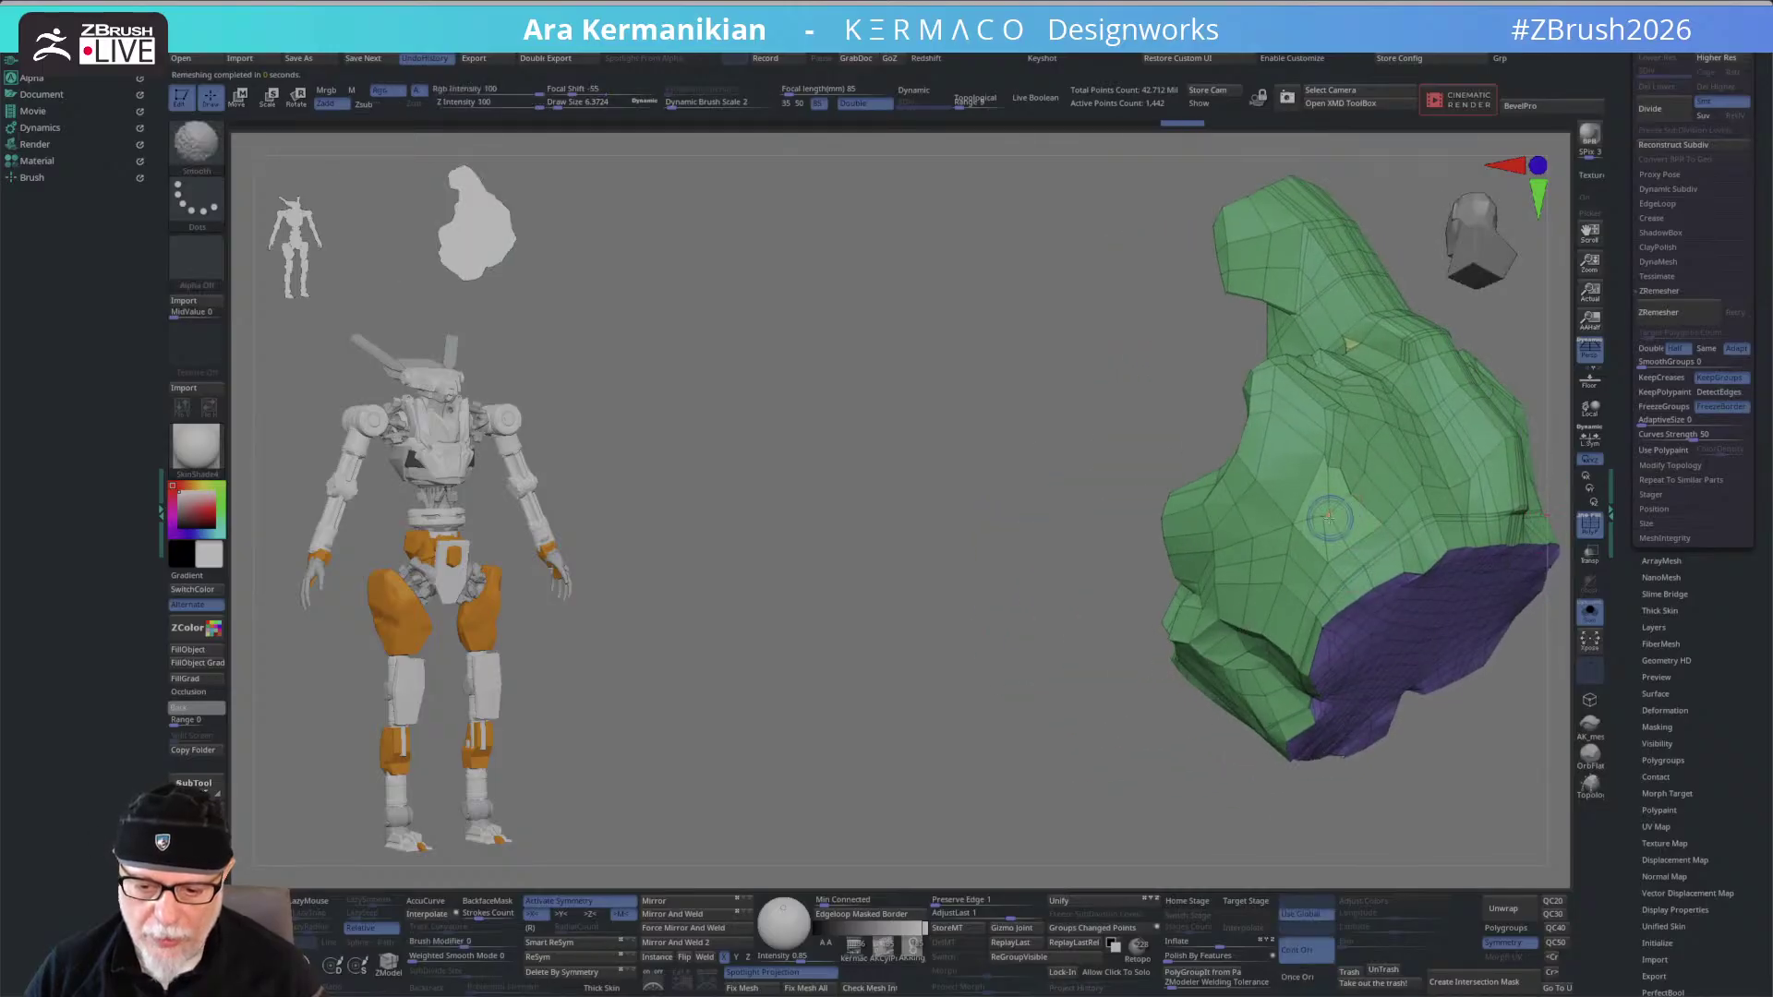
key("f")
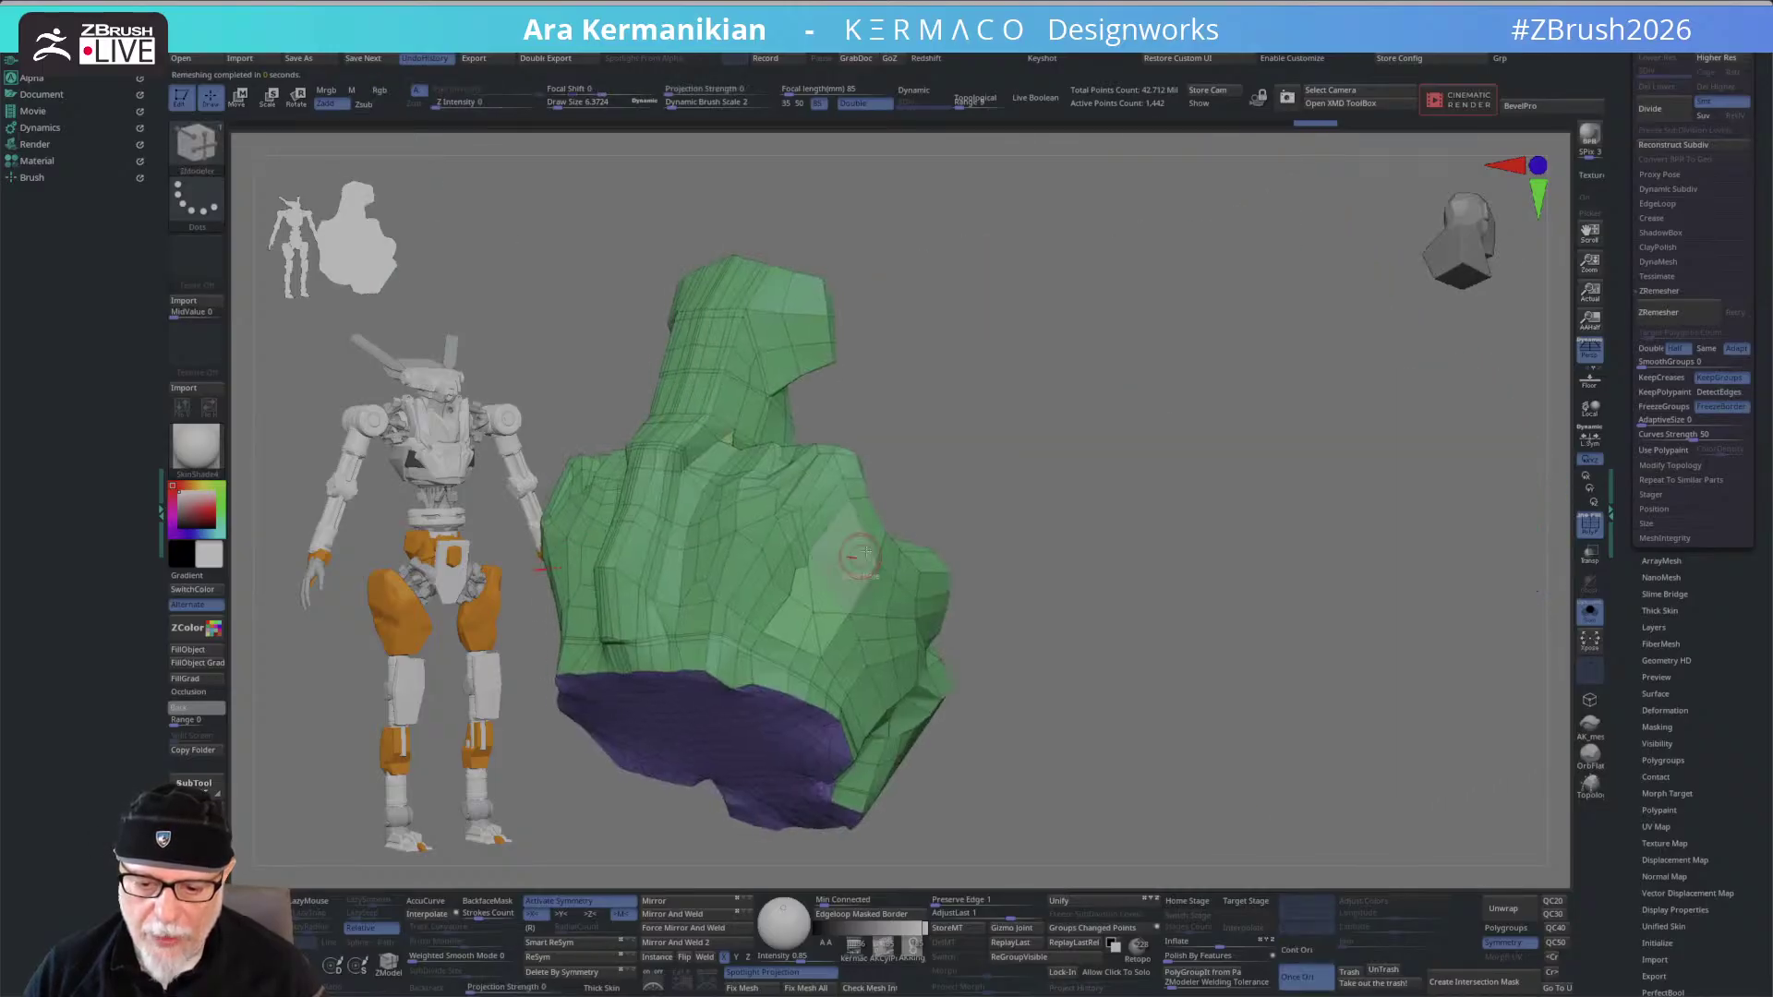
left_click_drag(1075, 485, 1246, 286, "alt")
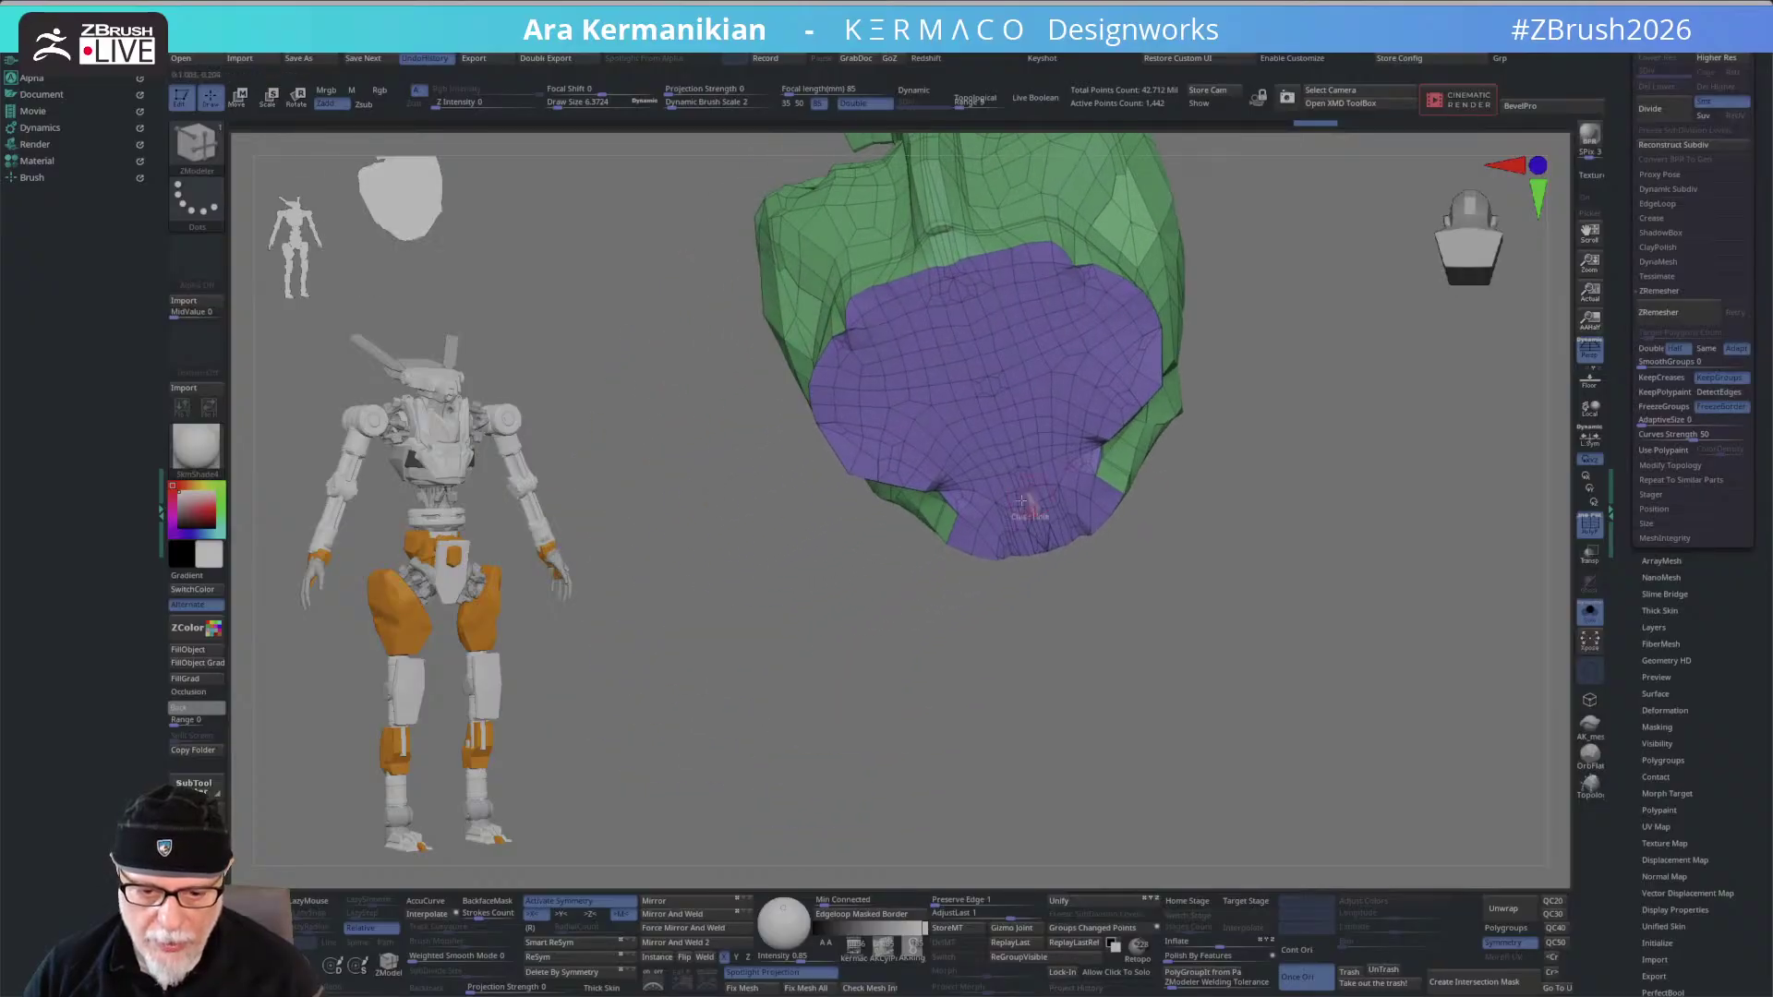
left_click_drag(1281, 448, 1312, 362)
key("f")
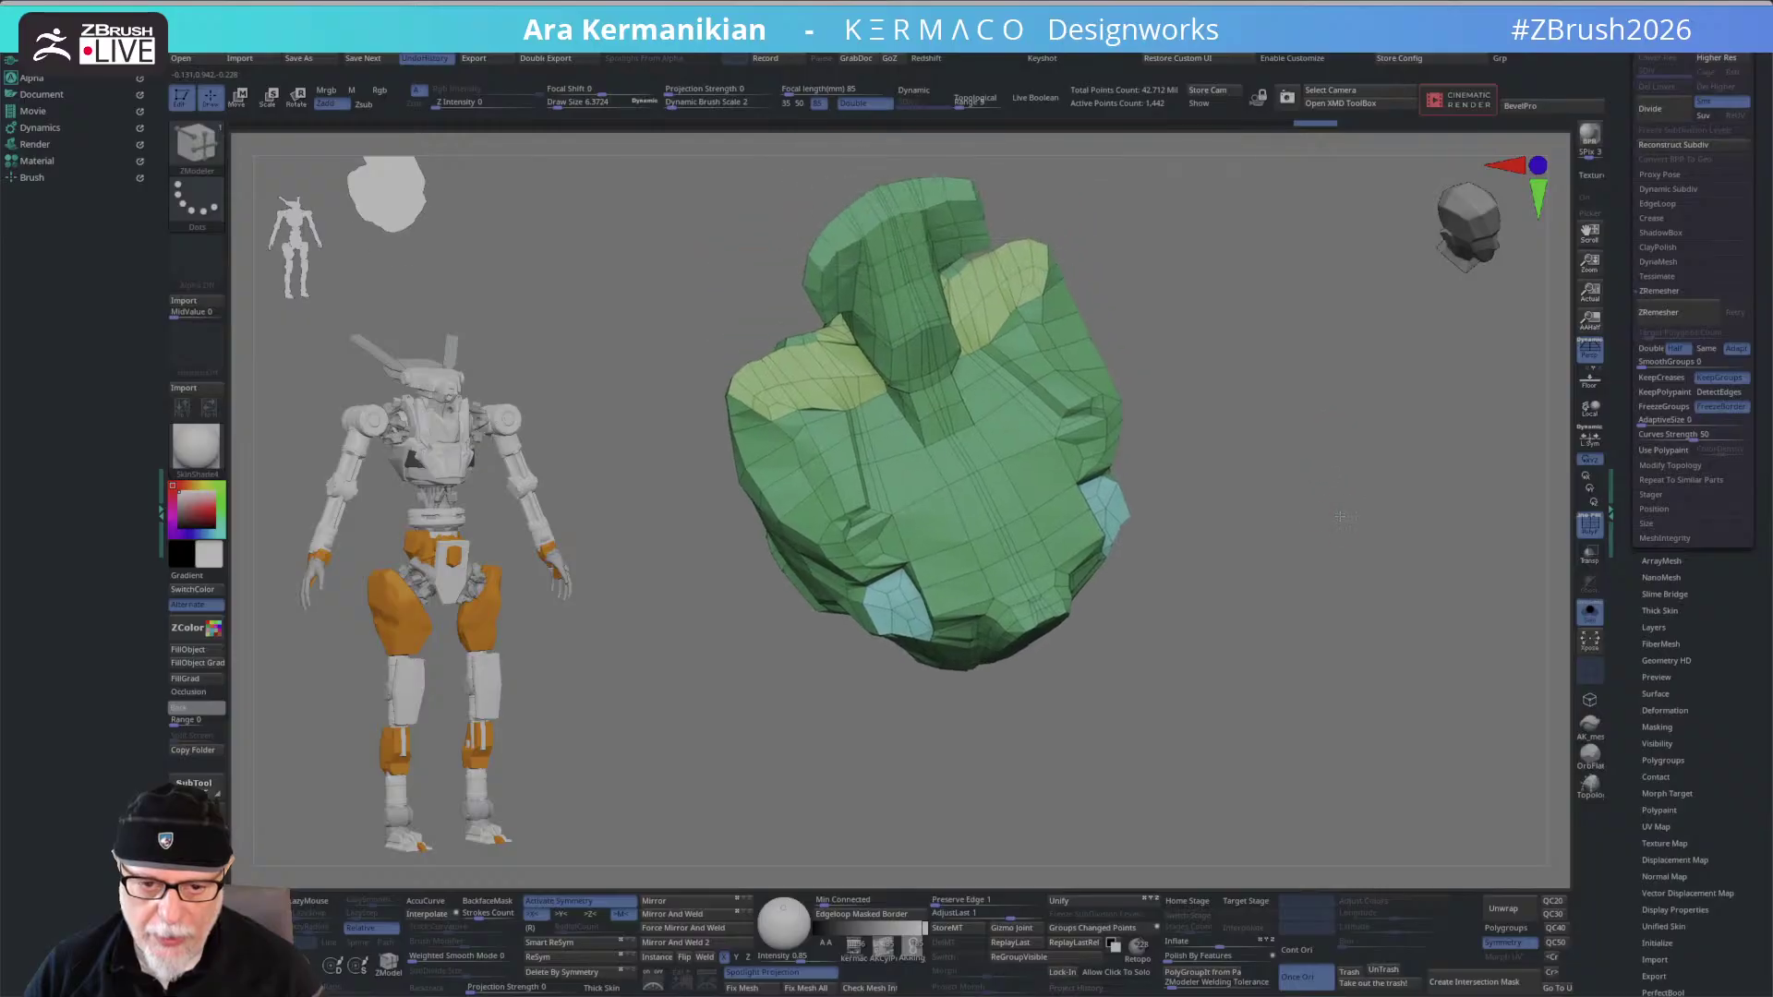
key("shift")
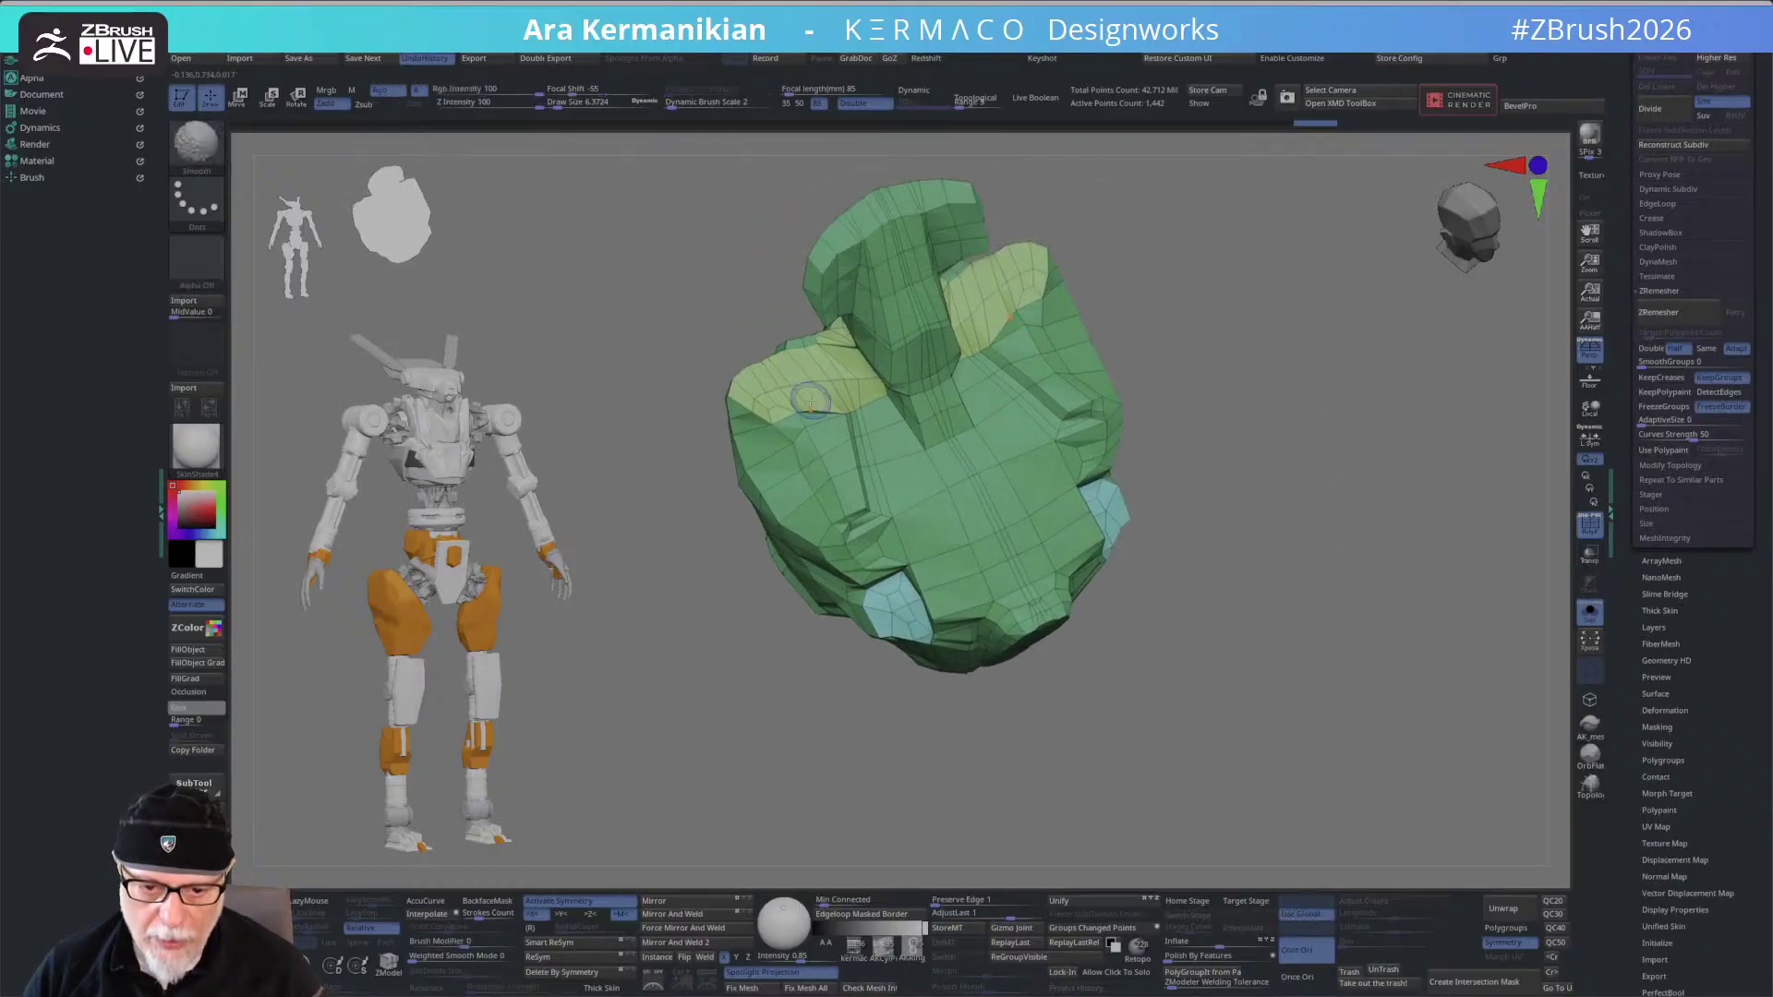
left_click_drag(1262, 415, 1311, 474, "shift")
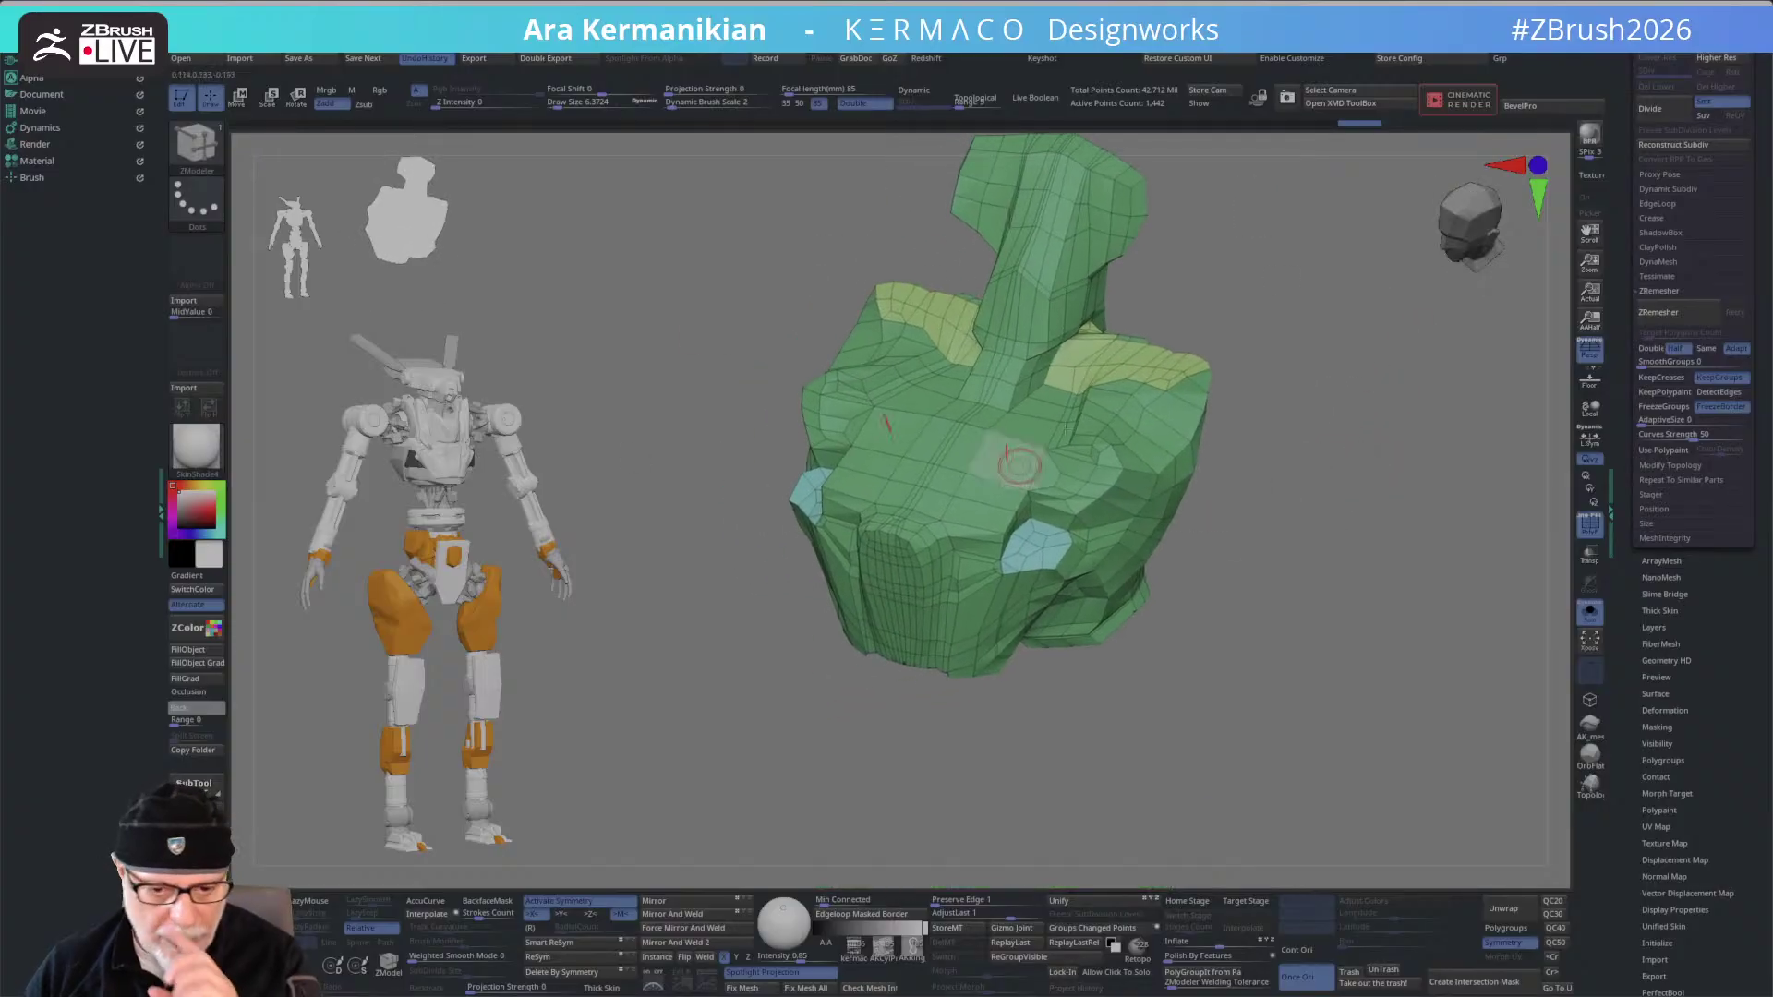
- Run another mesh integrity check on the remeshed torso and repair it with Fix Mesh
left_click(1657, 542)
left_click(1654, 391)
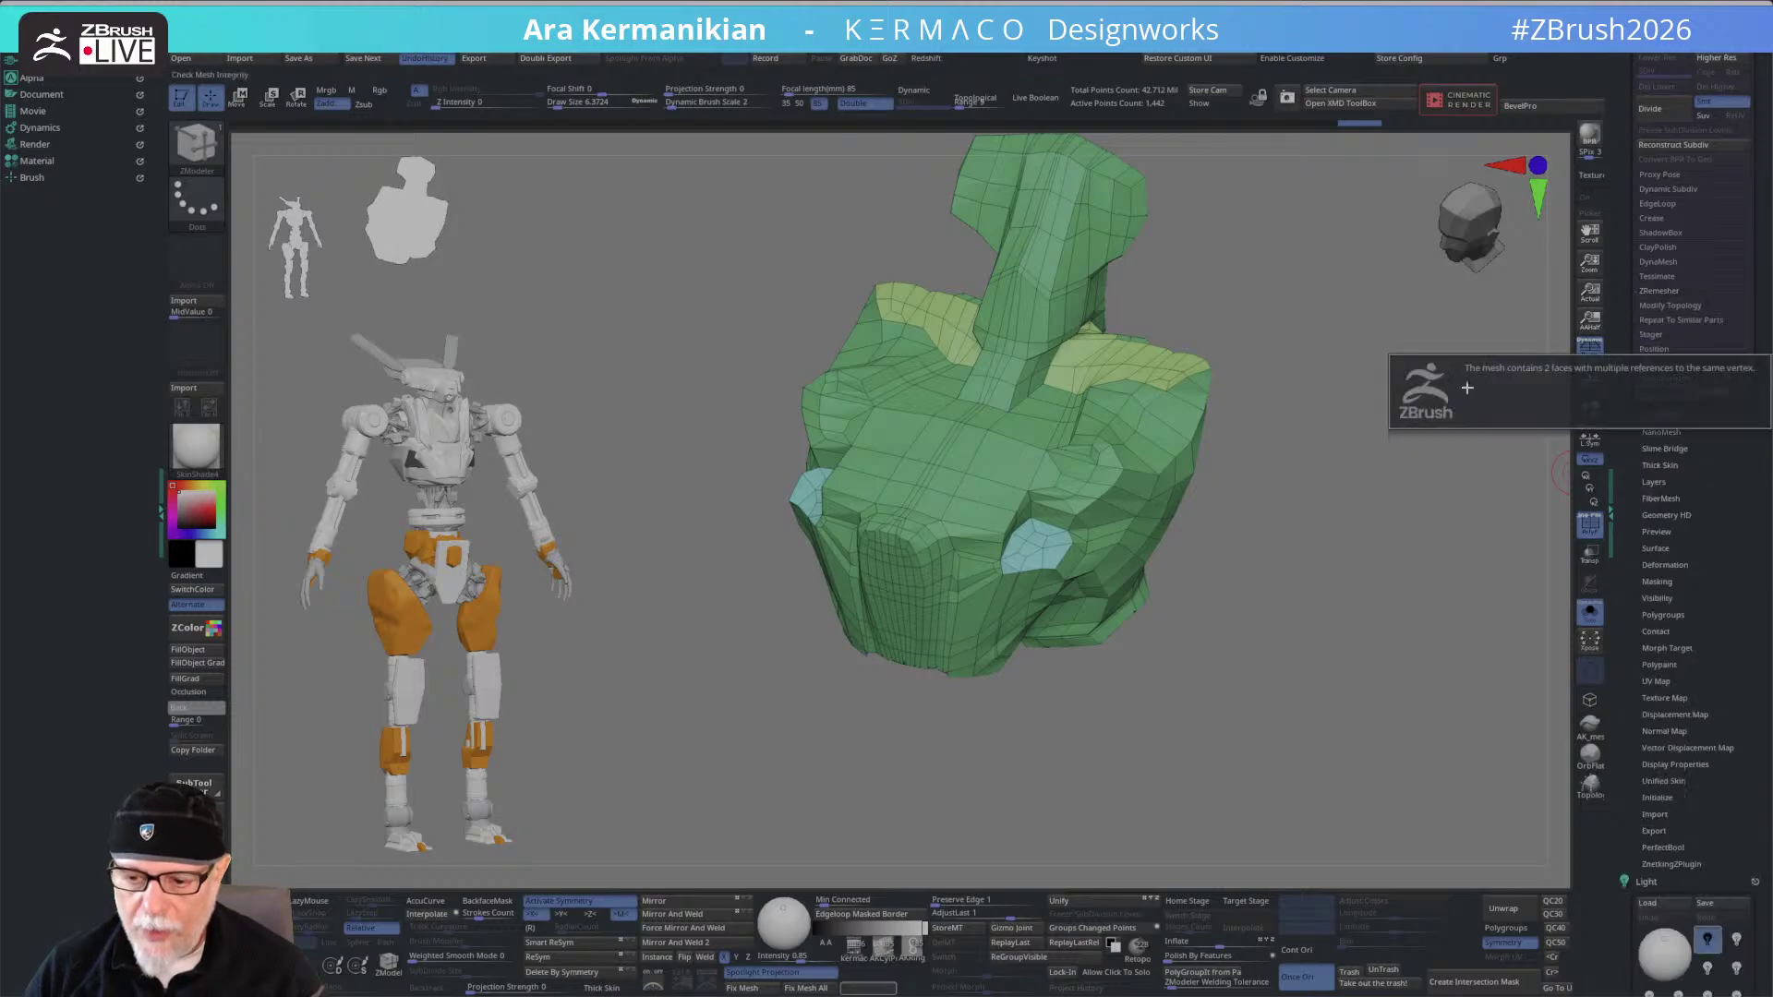
left_click(1729, 391)
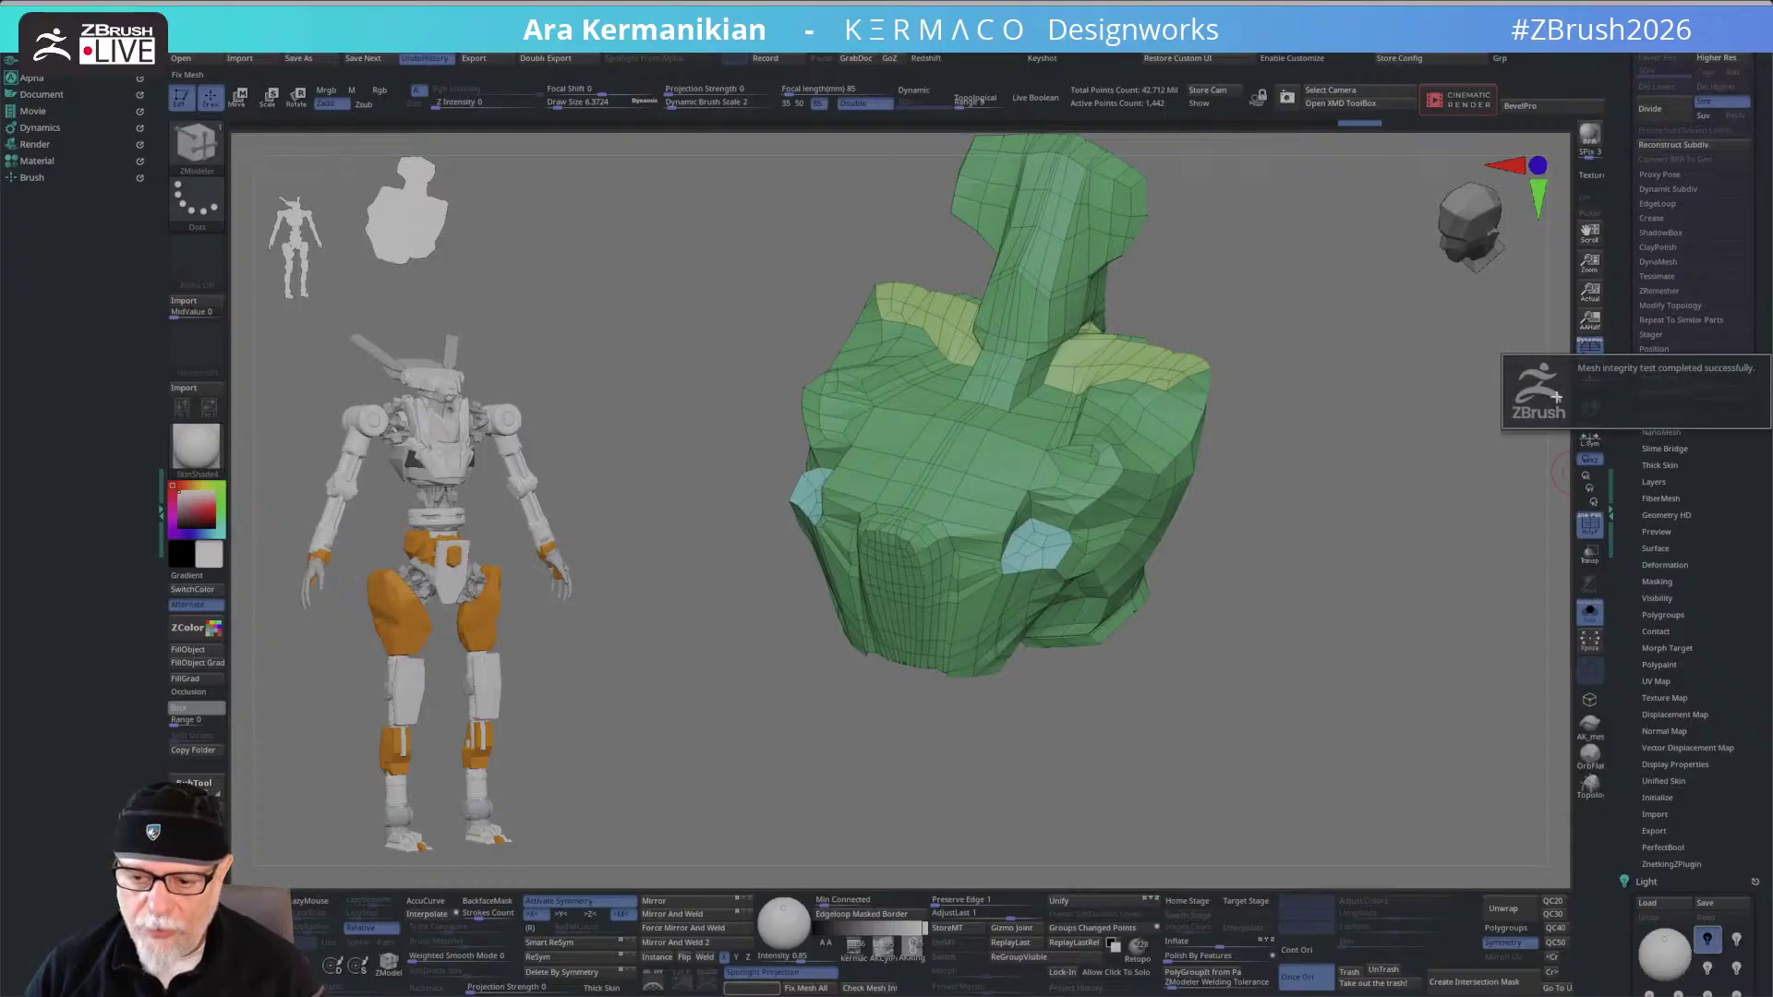
- Merge the torso's body and patches into a single polygroup
left_click_drag(1250, 623, 1088, 409)
left_click_drag(1290, 441, 1392, 565)
key("ctrl+w")
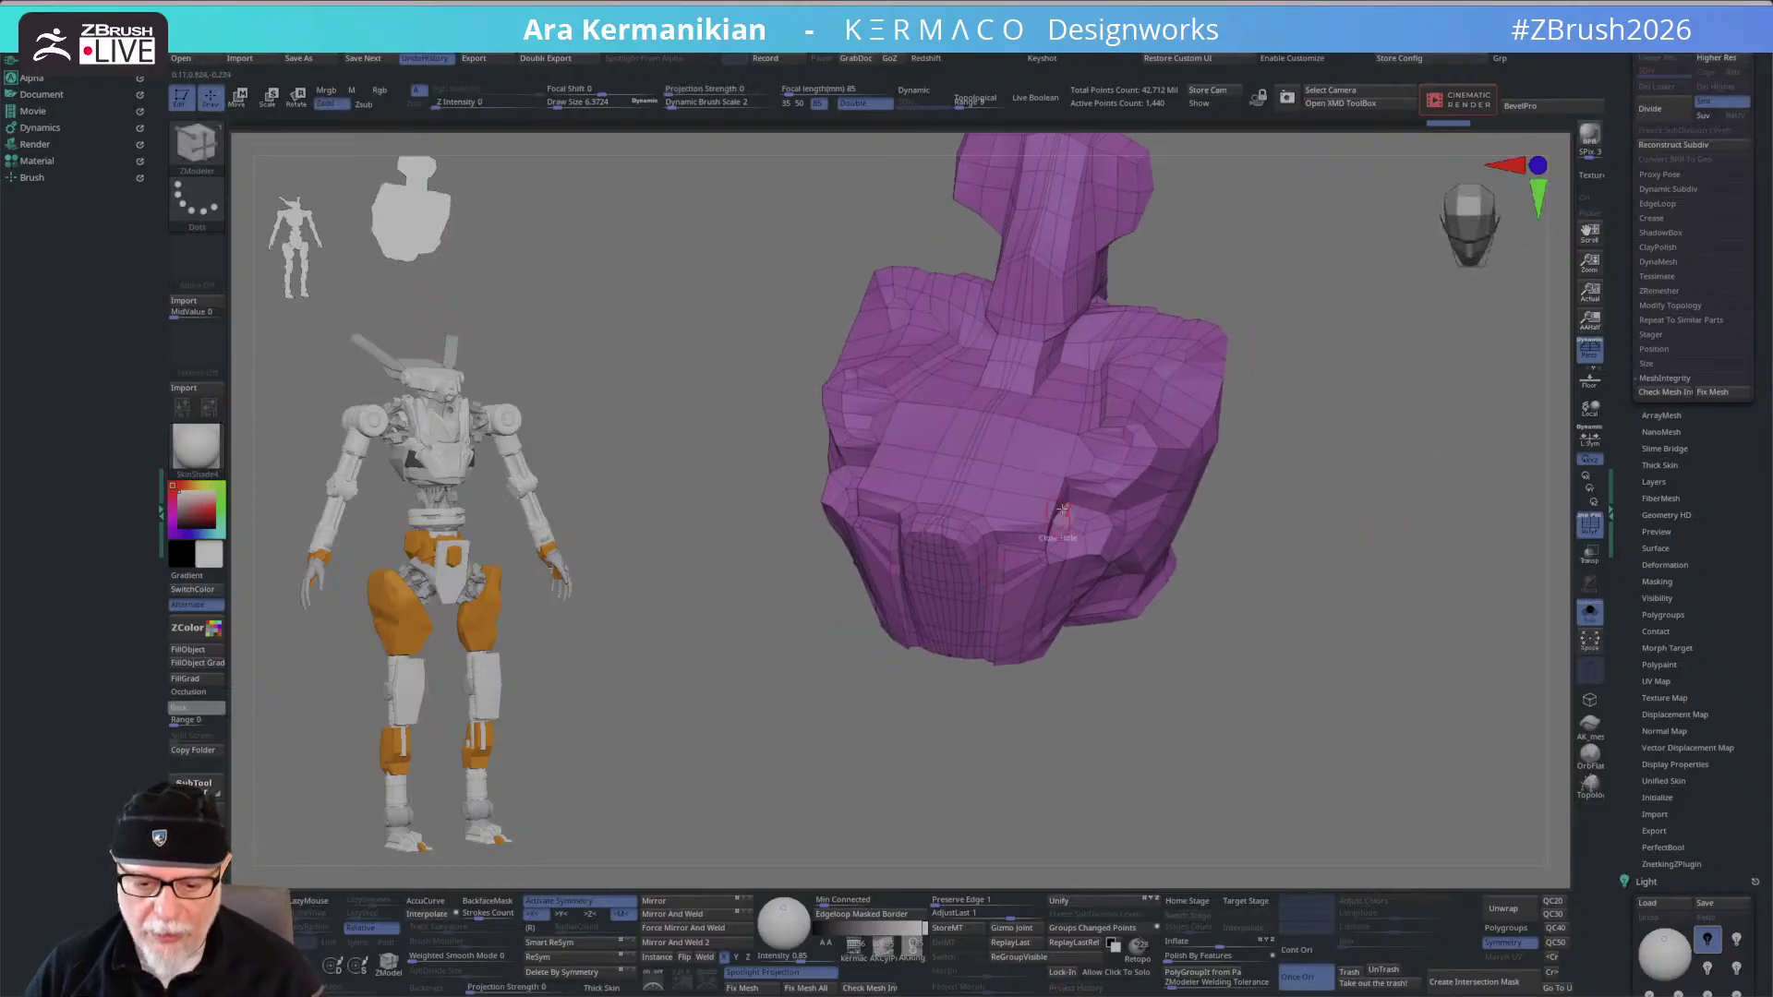
left_click_drag(1440, 496, 1309, 407)
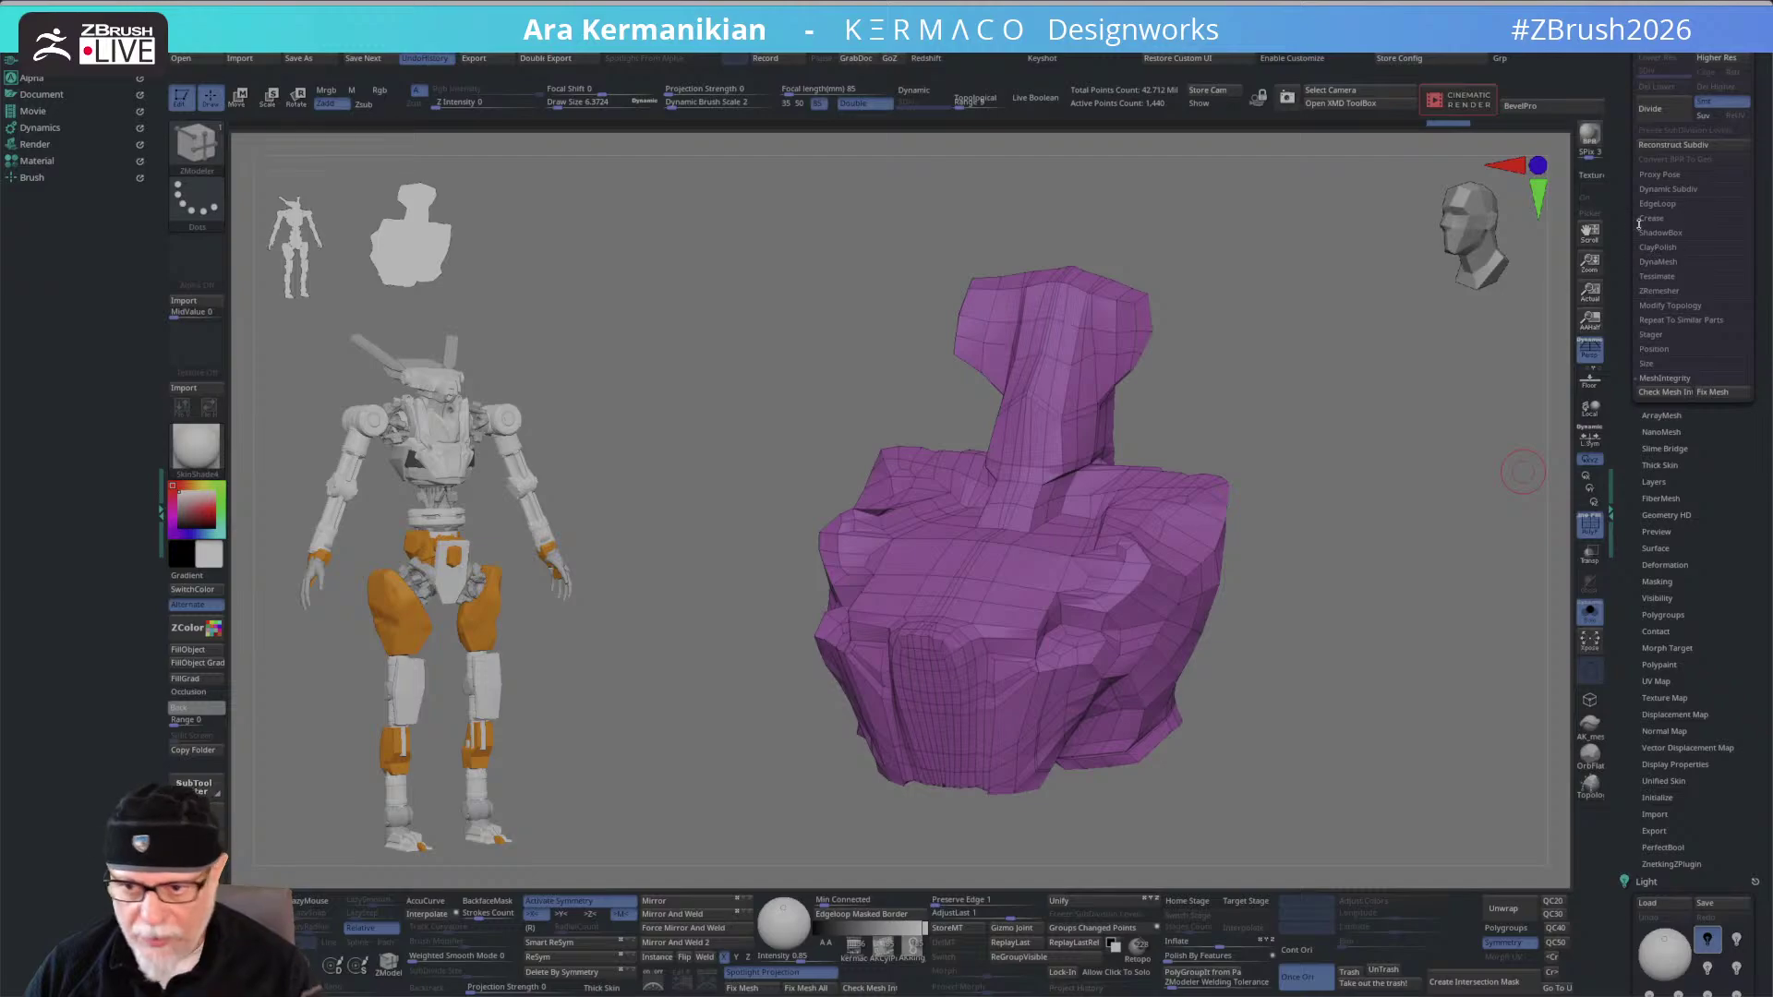
- View the original high-resolution torso subtool in Solo mode and return to the Retopo_1 subtool
scroll(1681, 258, "up", 5)
mouse_move(1735, 357)
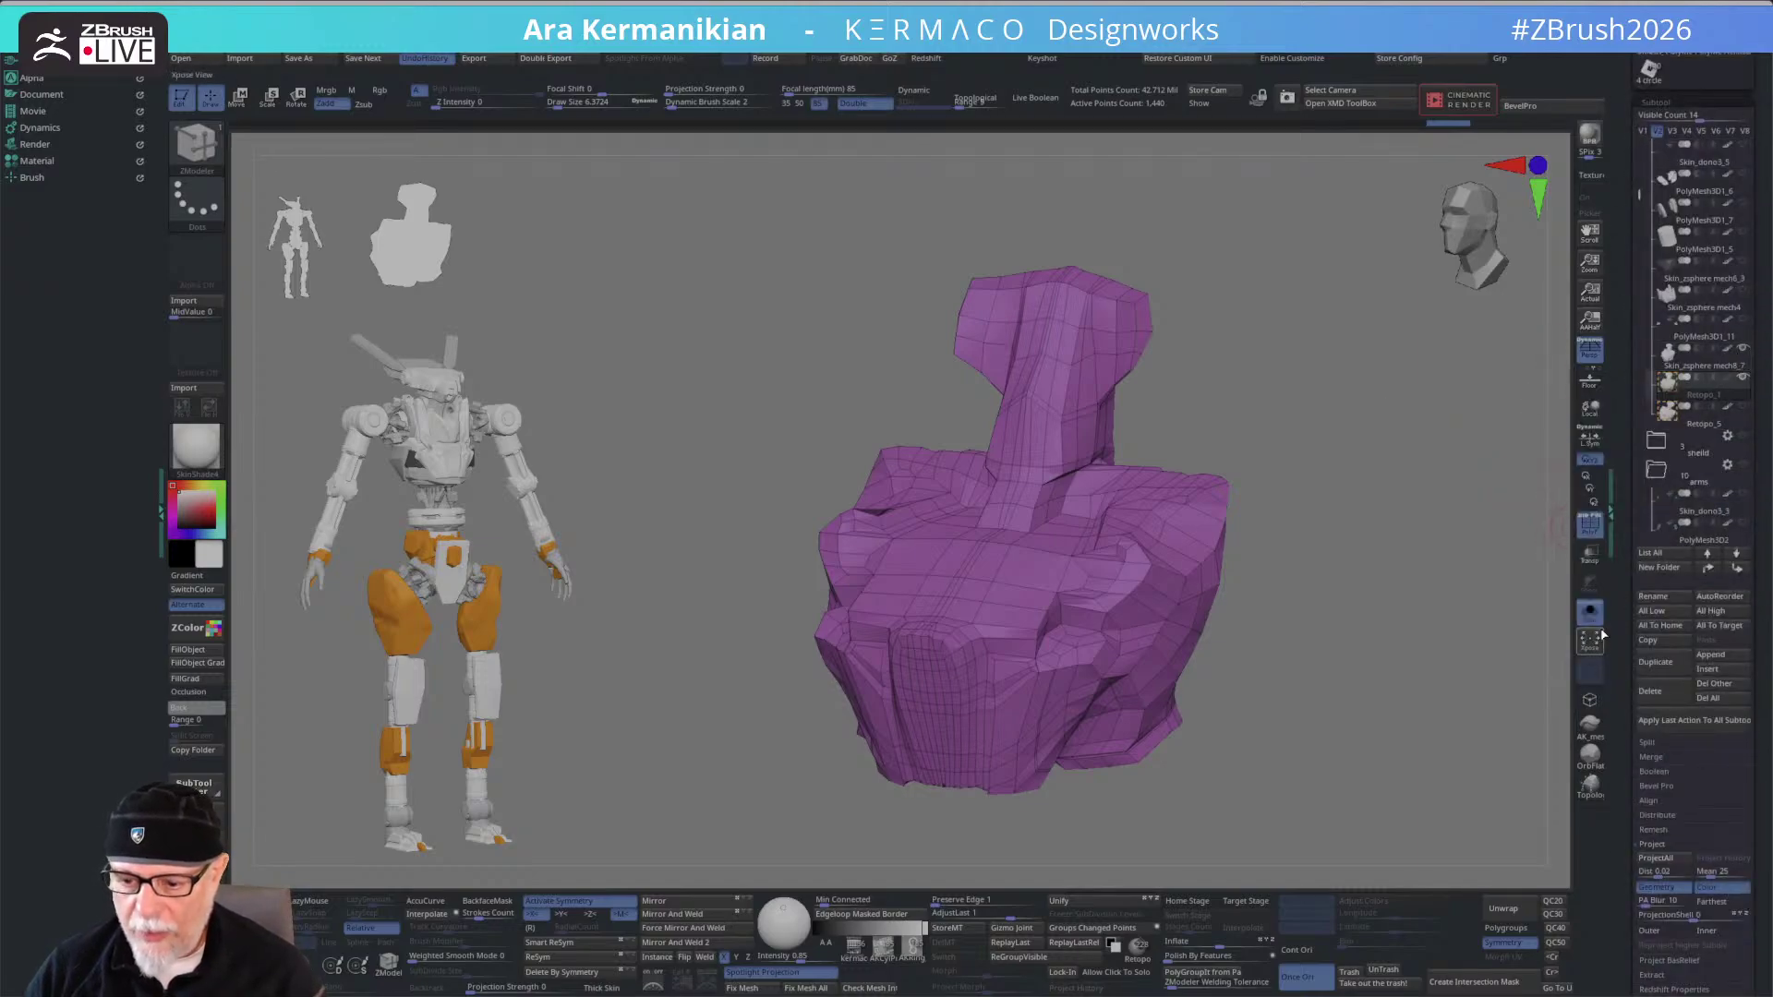
left_click(1594, 617)
left_click(1711, 363)
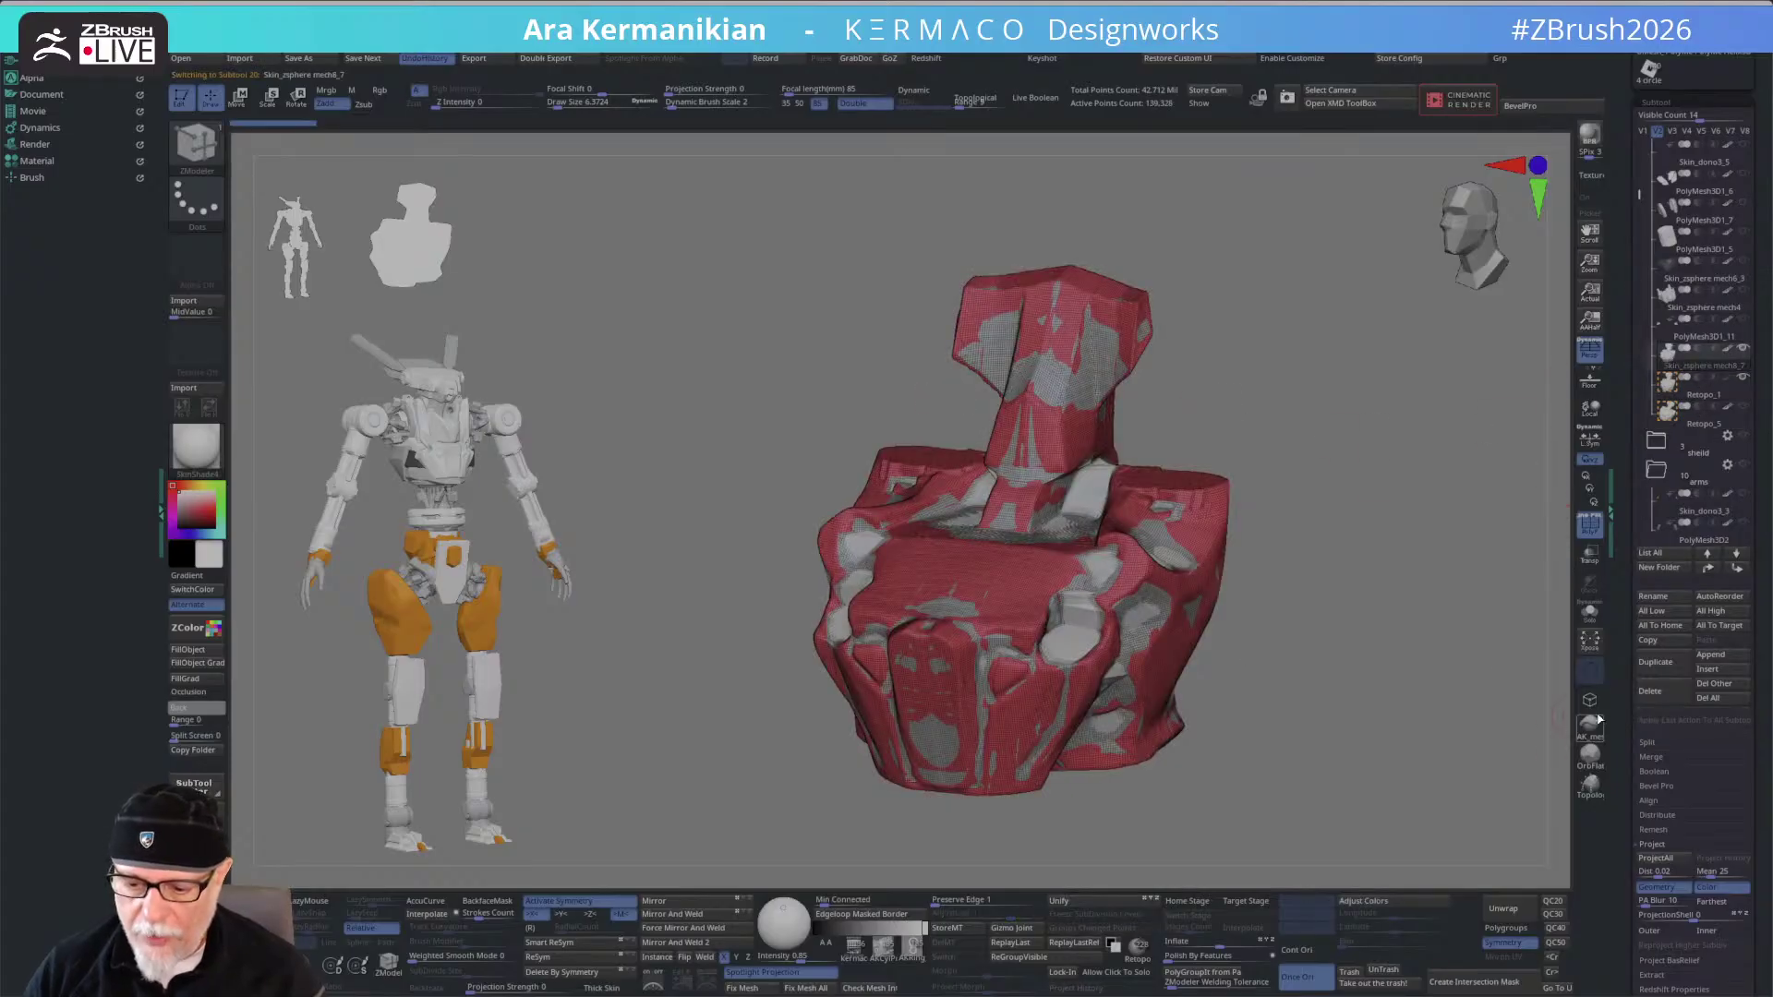
left_click(1591, 615)
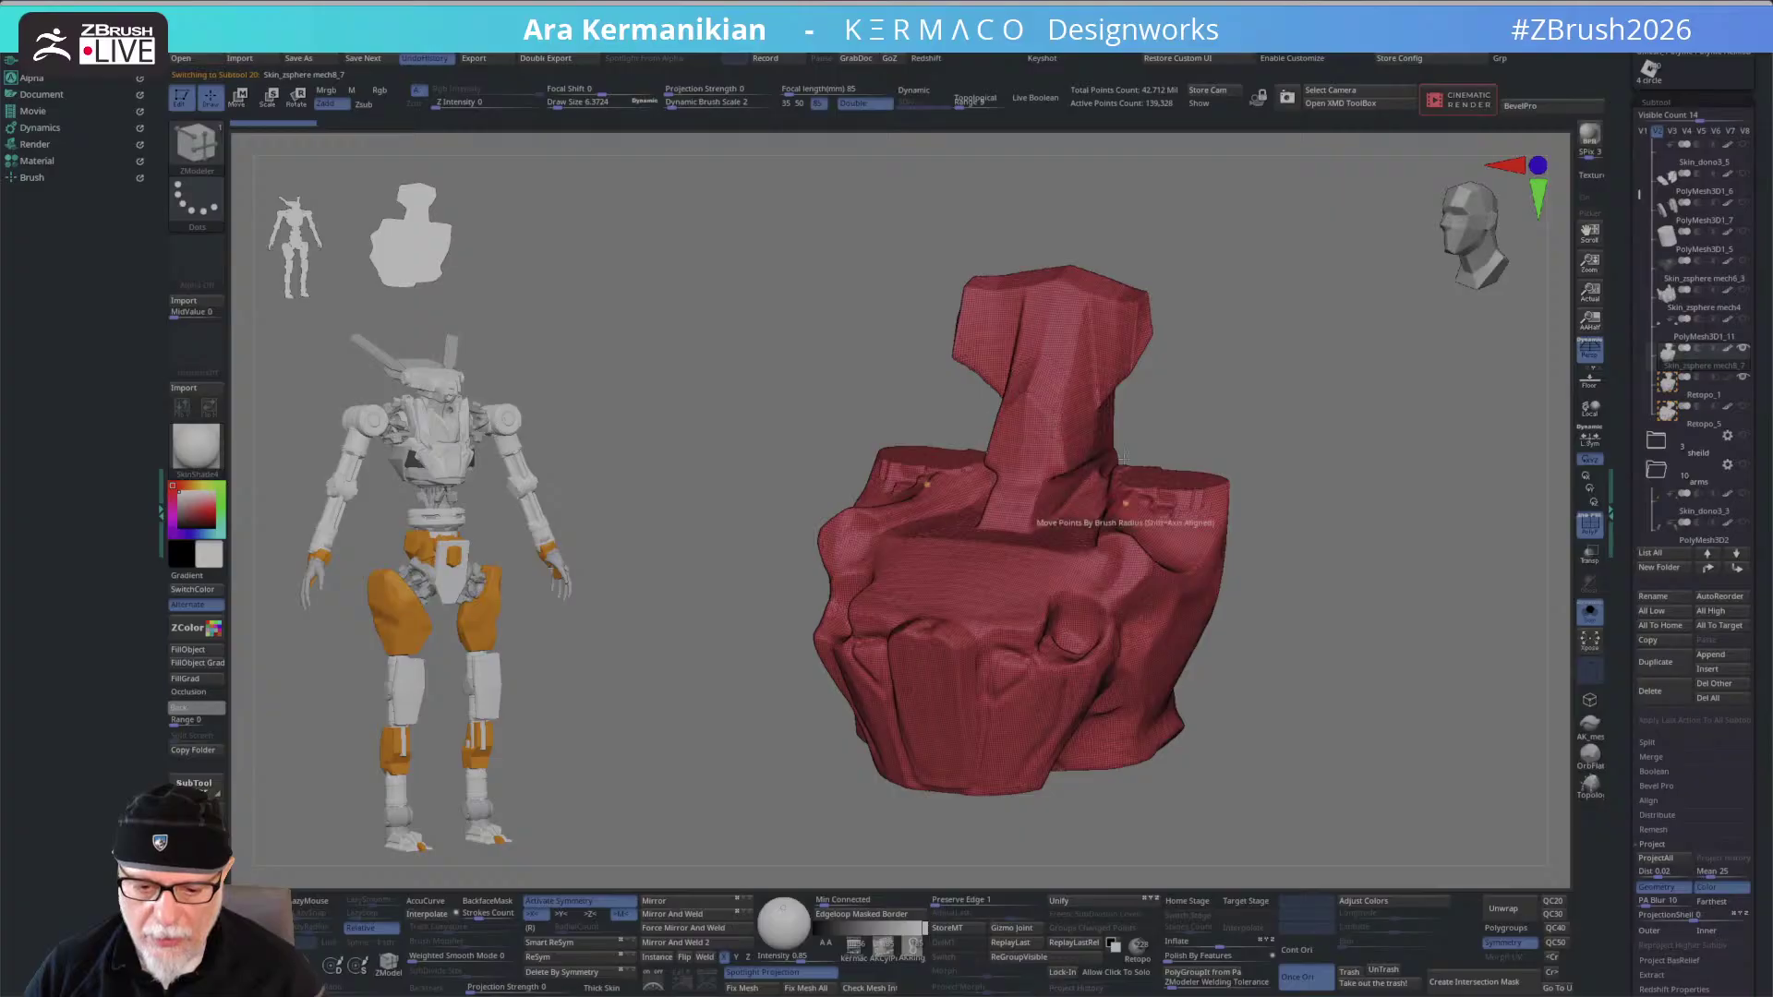
left_click(1723, 399)
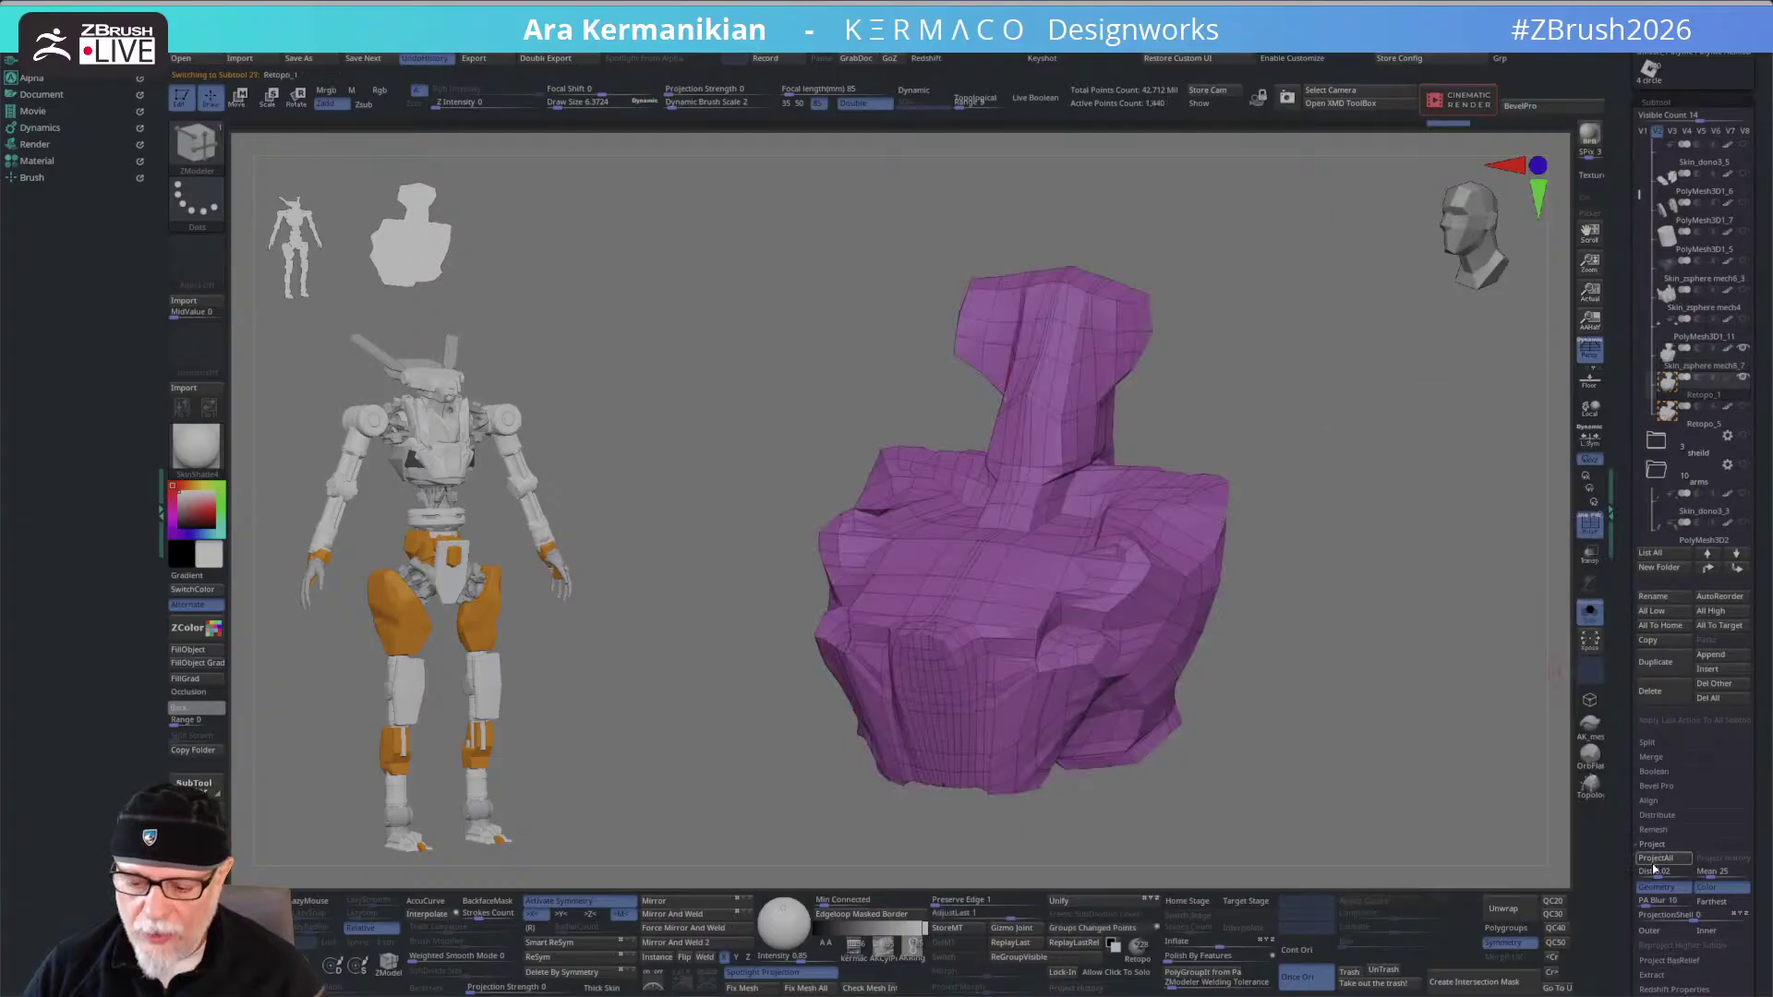
- Project the Retopo_1 torso onto the original sculpt with ProjectAll and inspect its underside and front
scroll(1648, 554, "down", 5)
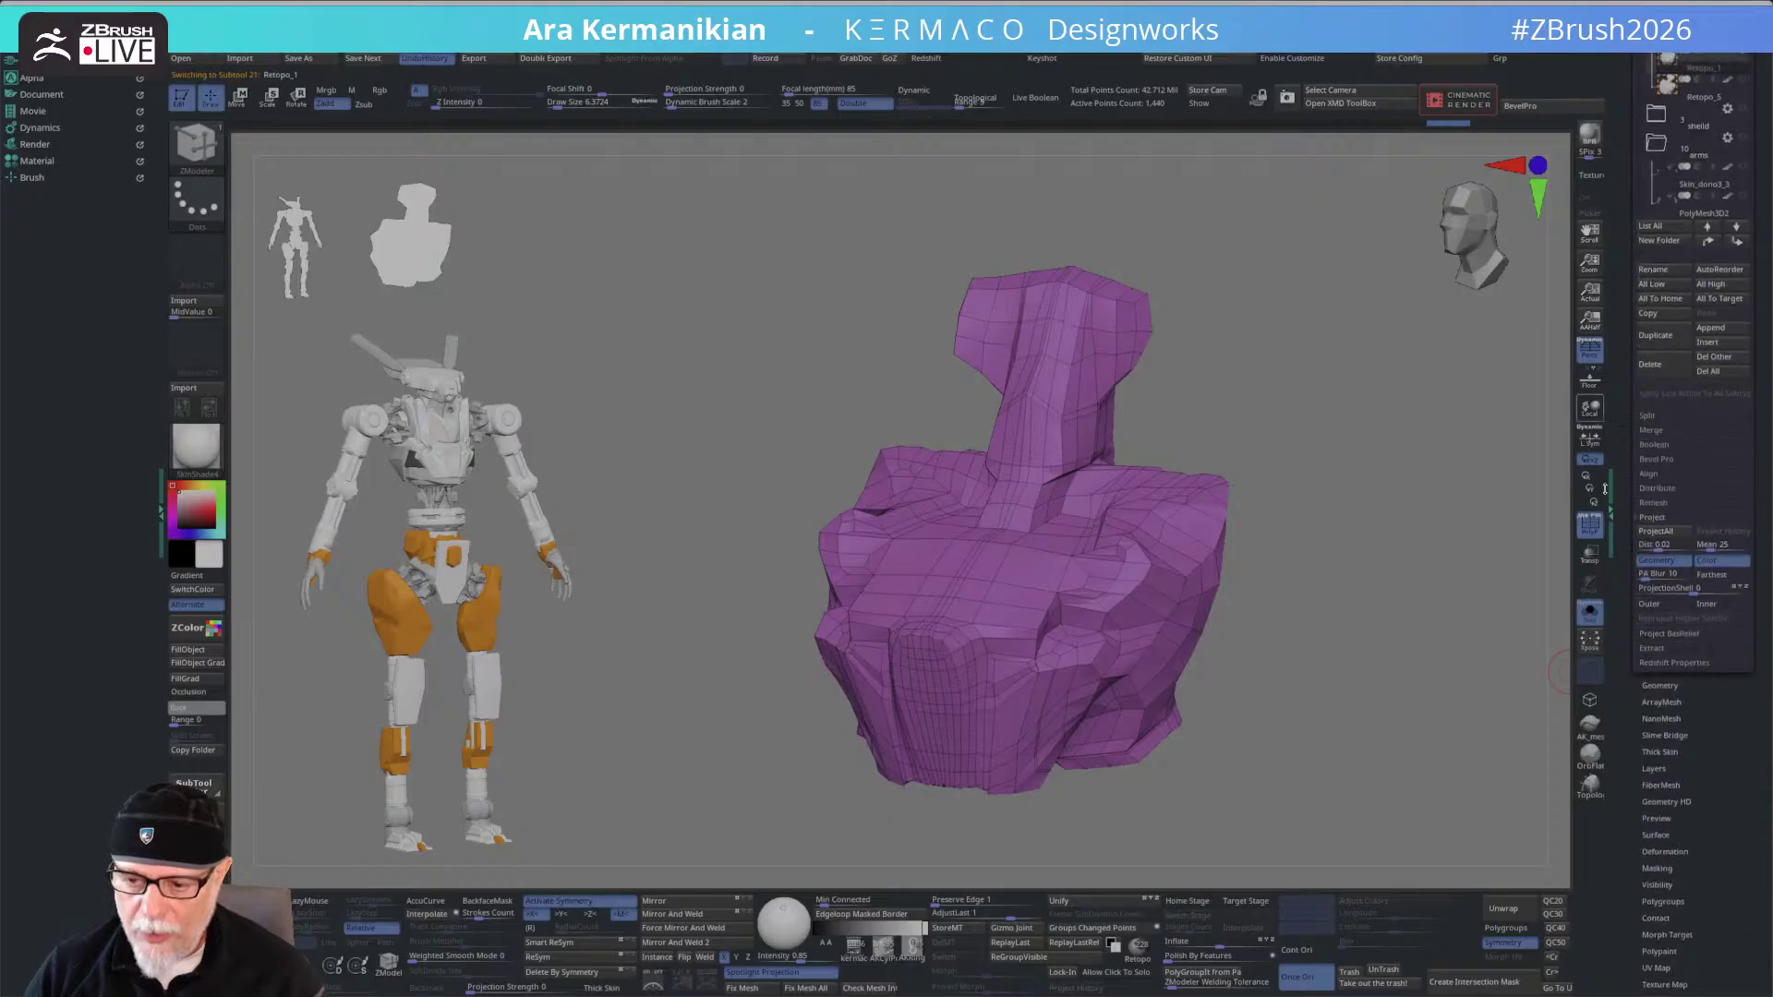
left_click(1662, 533)
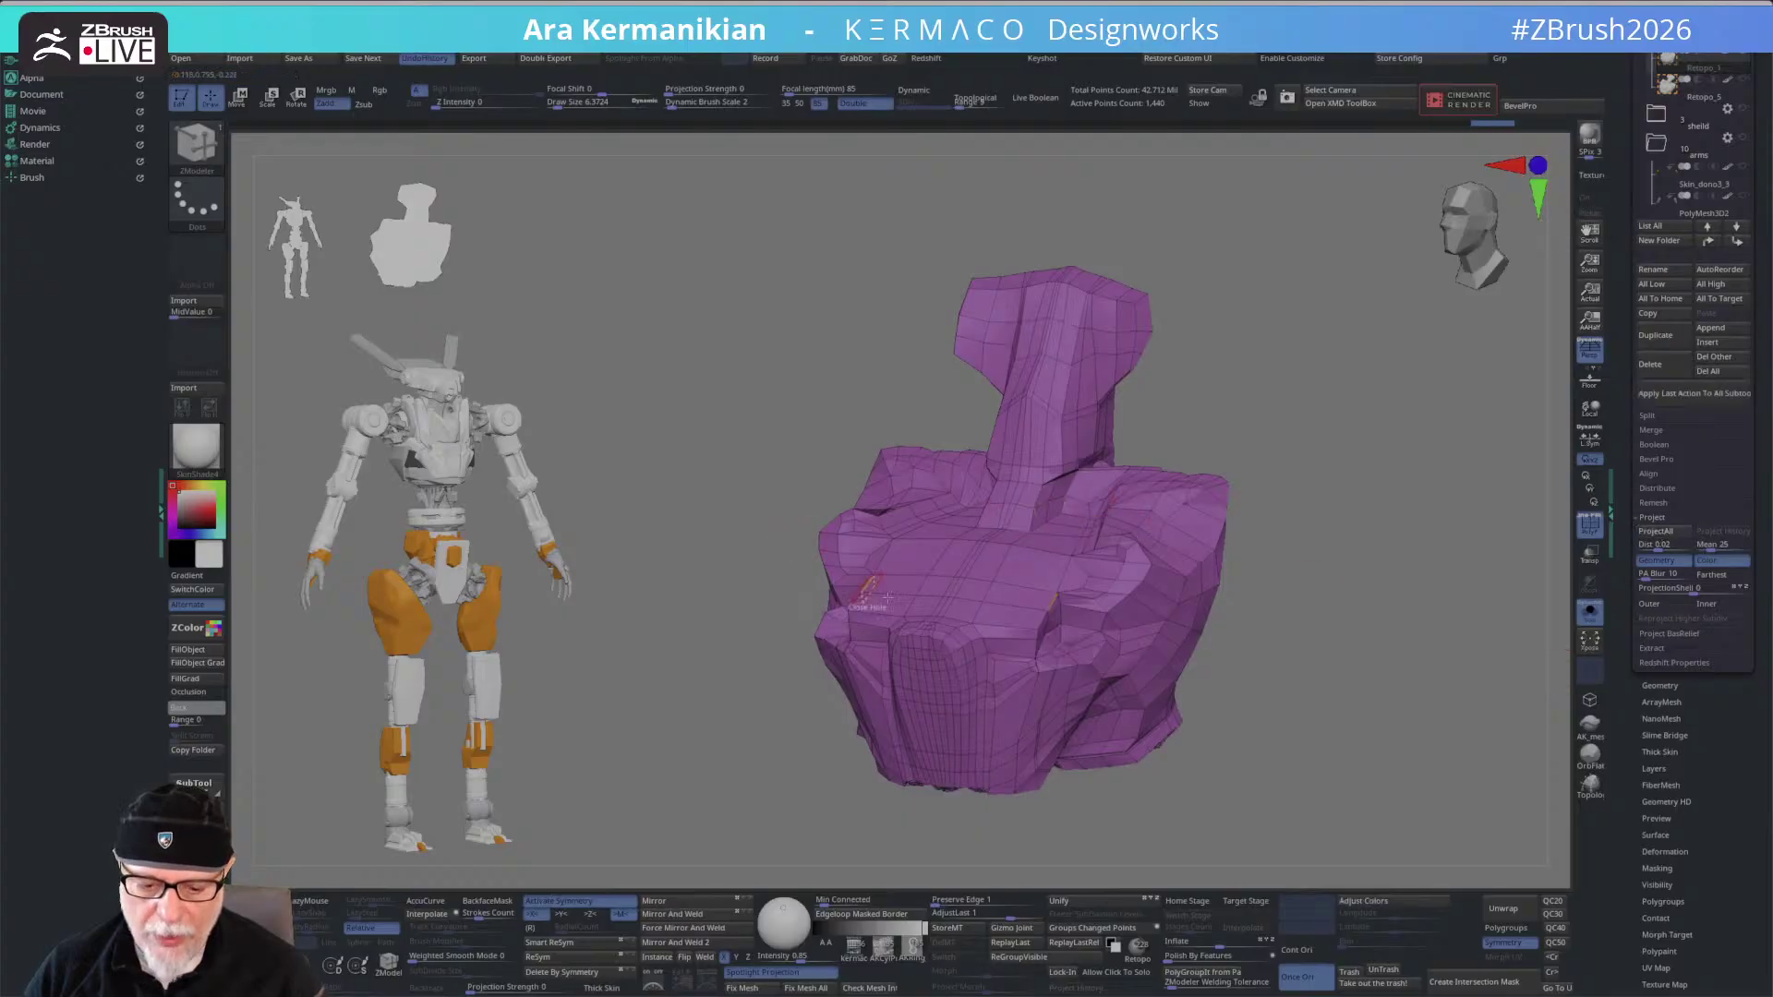
mouse_move(1206, 769)
left_mouse_down()
mouse_move(1248, 713)
mouse_move(1238, 637)
left_mouse_up()
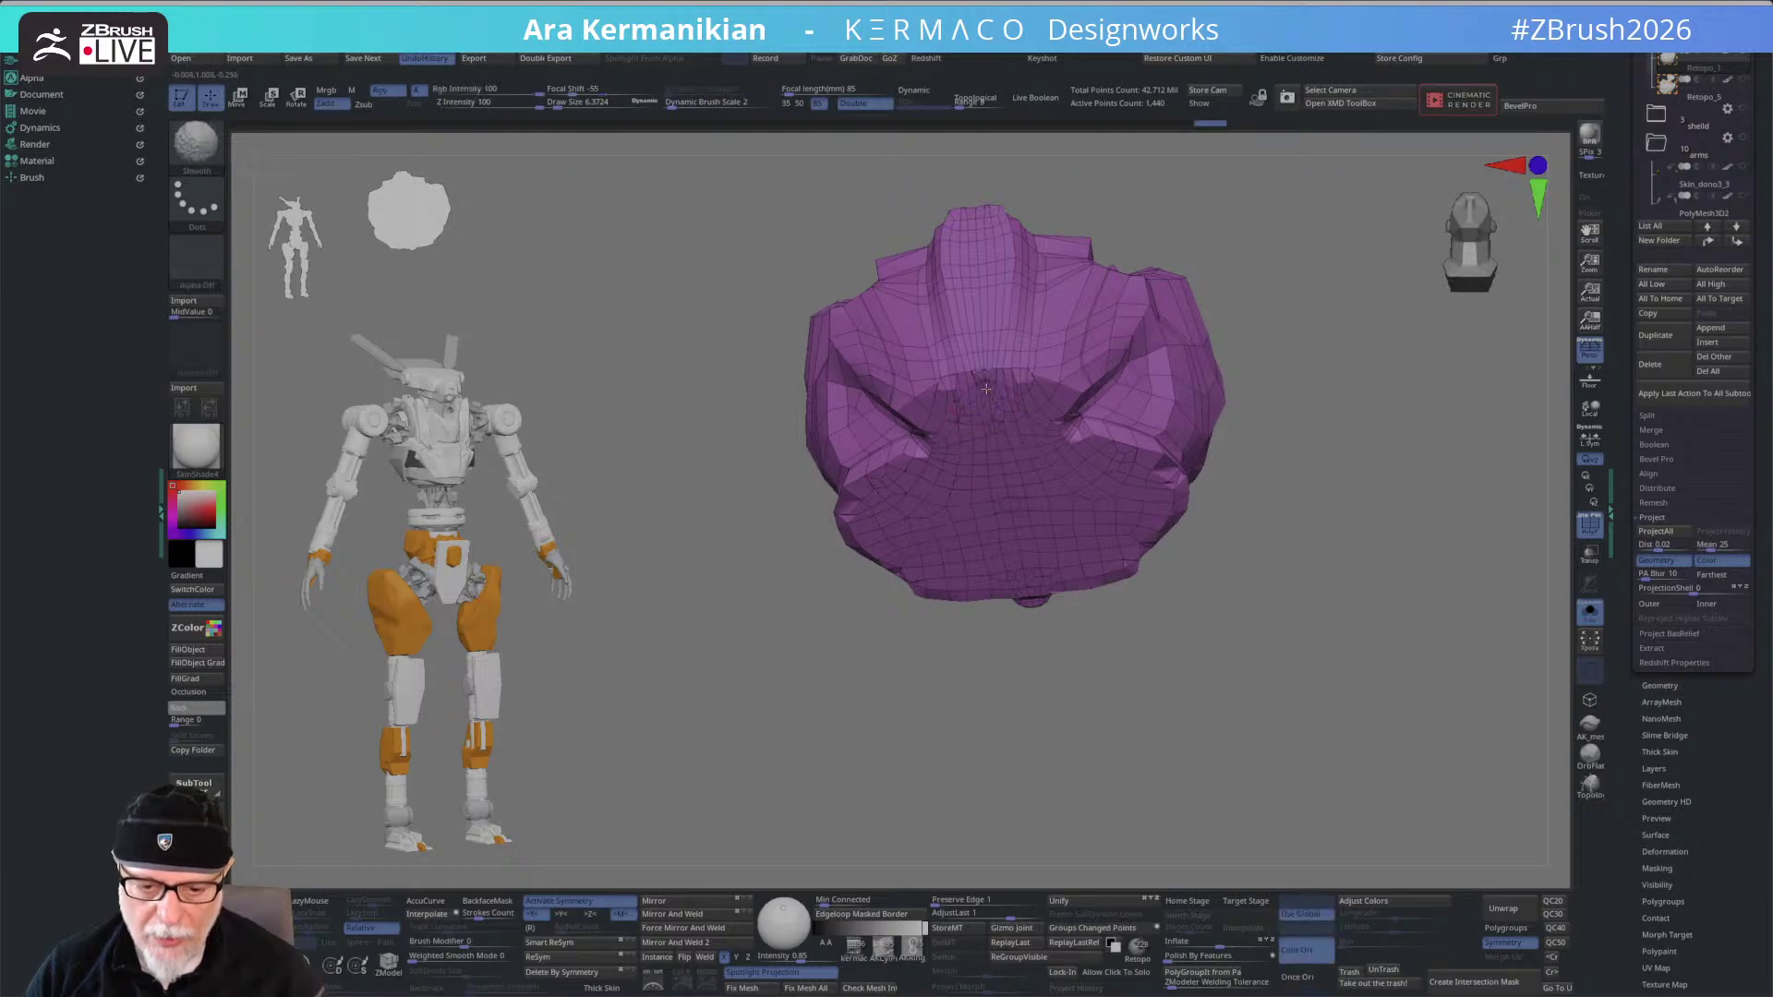
mouse_move(1317, 407)
left_mouse_down()
mouse_move(1342, 693)
mouse_move(1349, 573)
left_mouse_up()
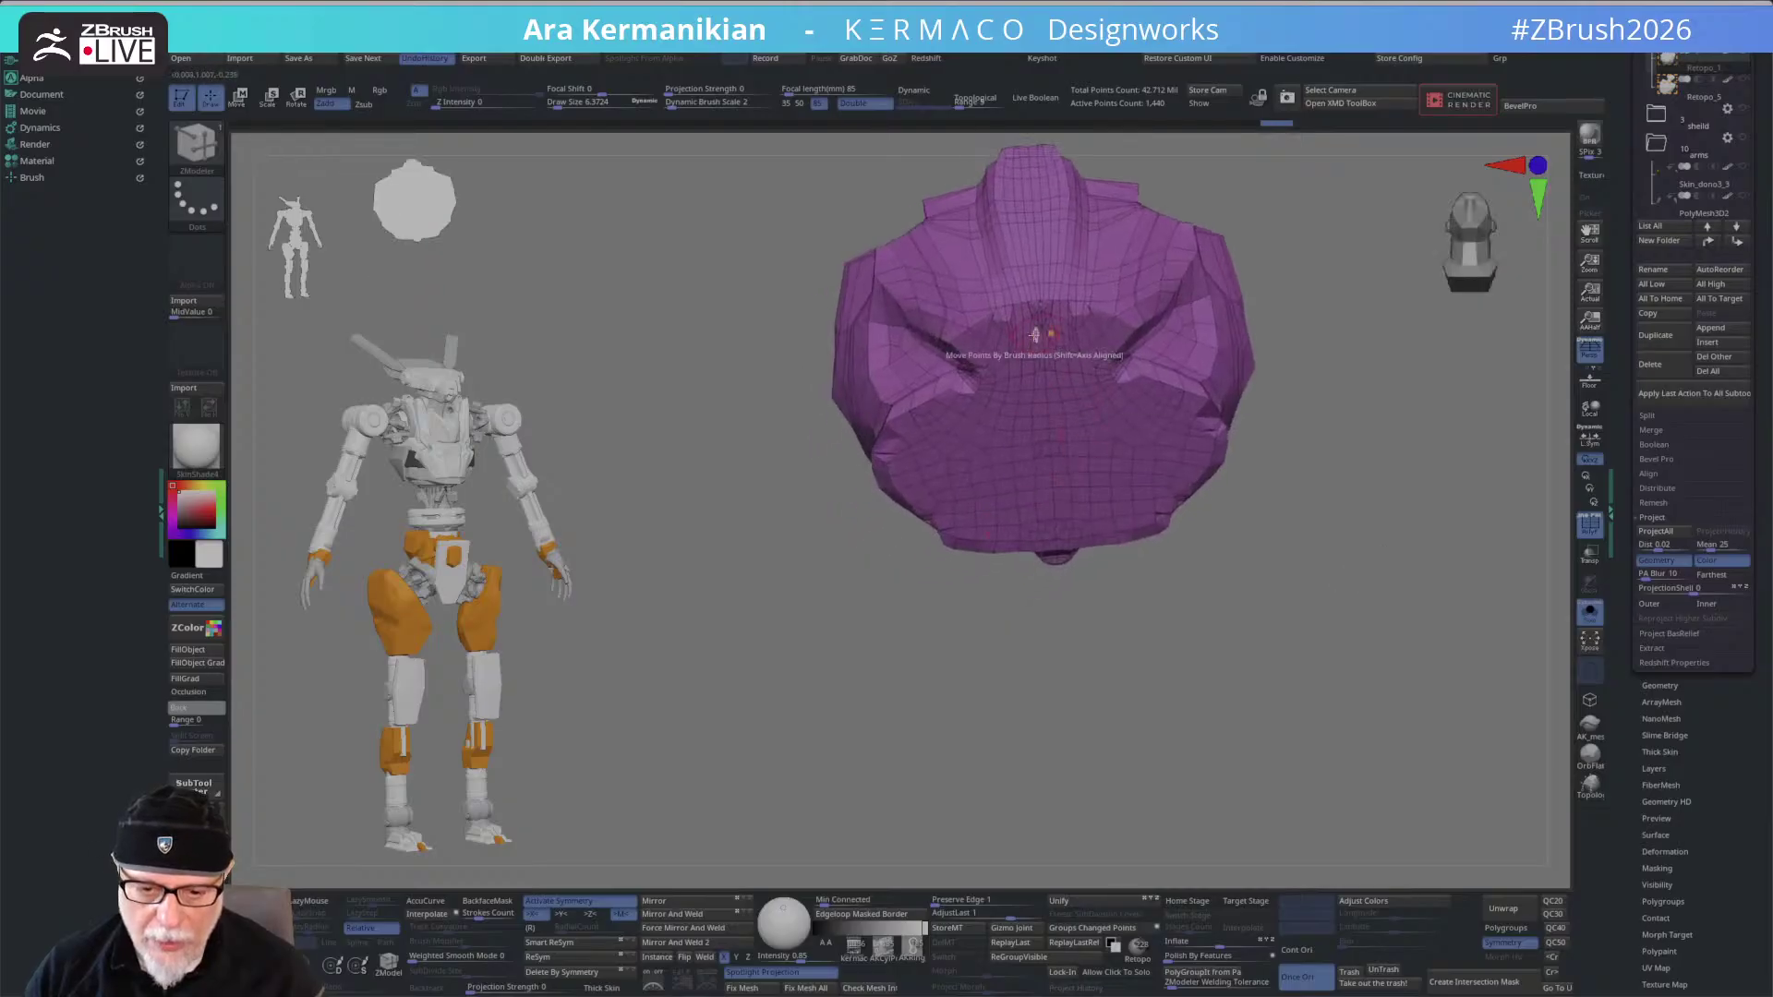
left_click_drag(1375, 371, 1382, 495)
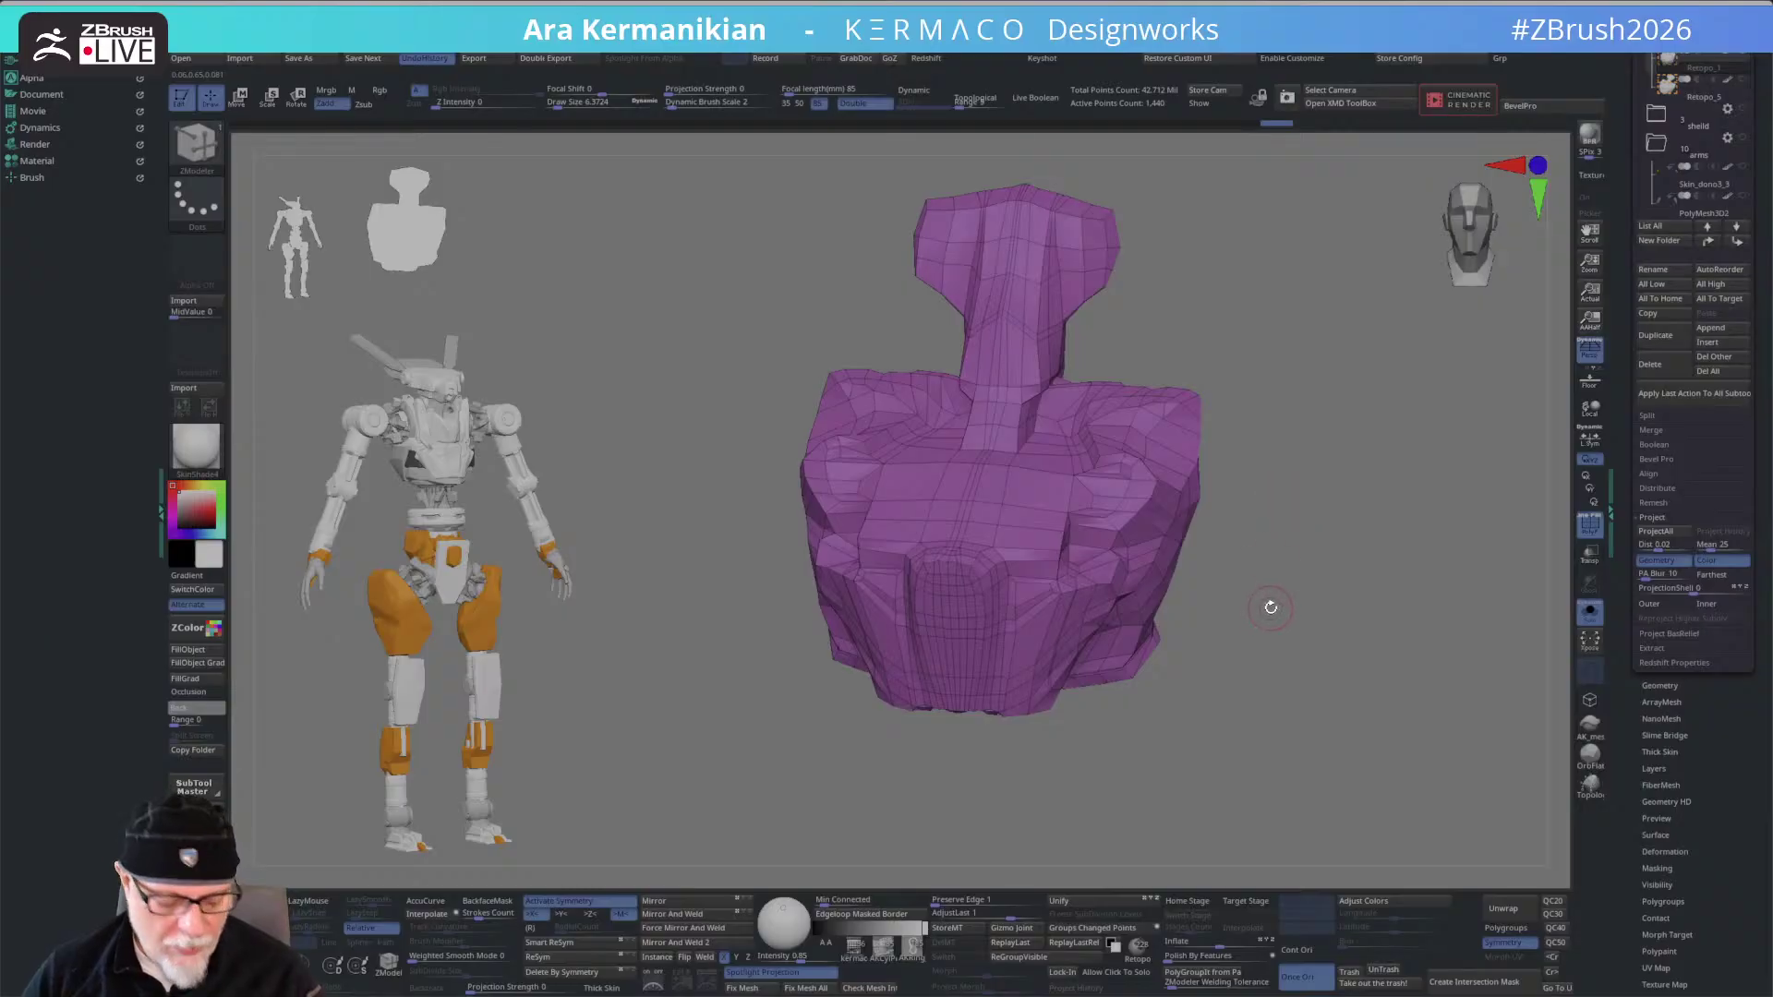
- Preview the torso with Dynamic Subdivision, inspect the neck and shoulder area, and turn the preview off
key("d")
left_click_drag(1278, 420, 1142, 548)
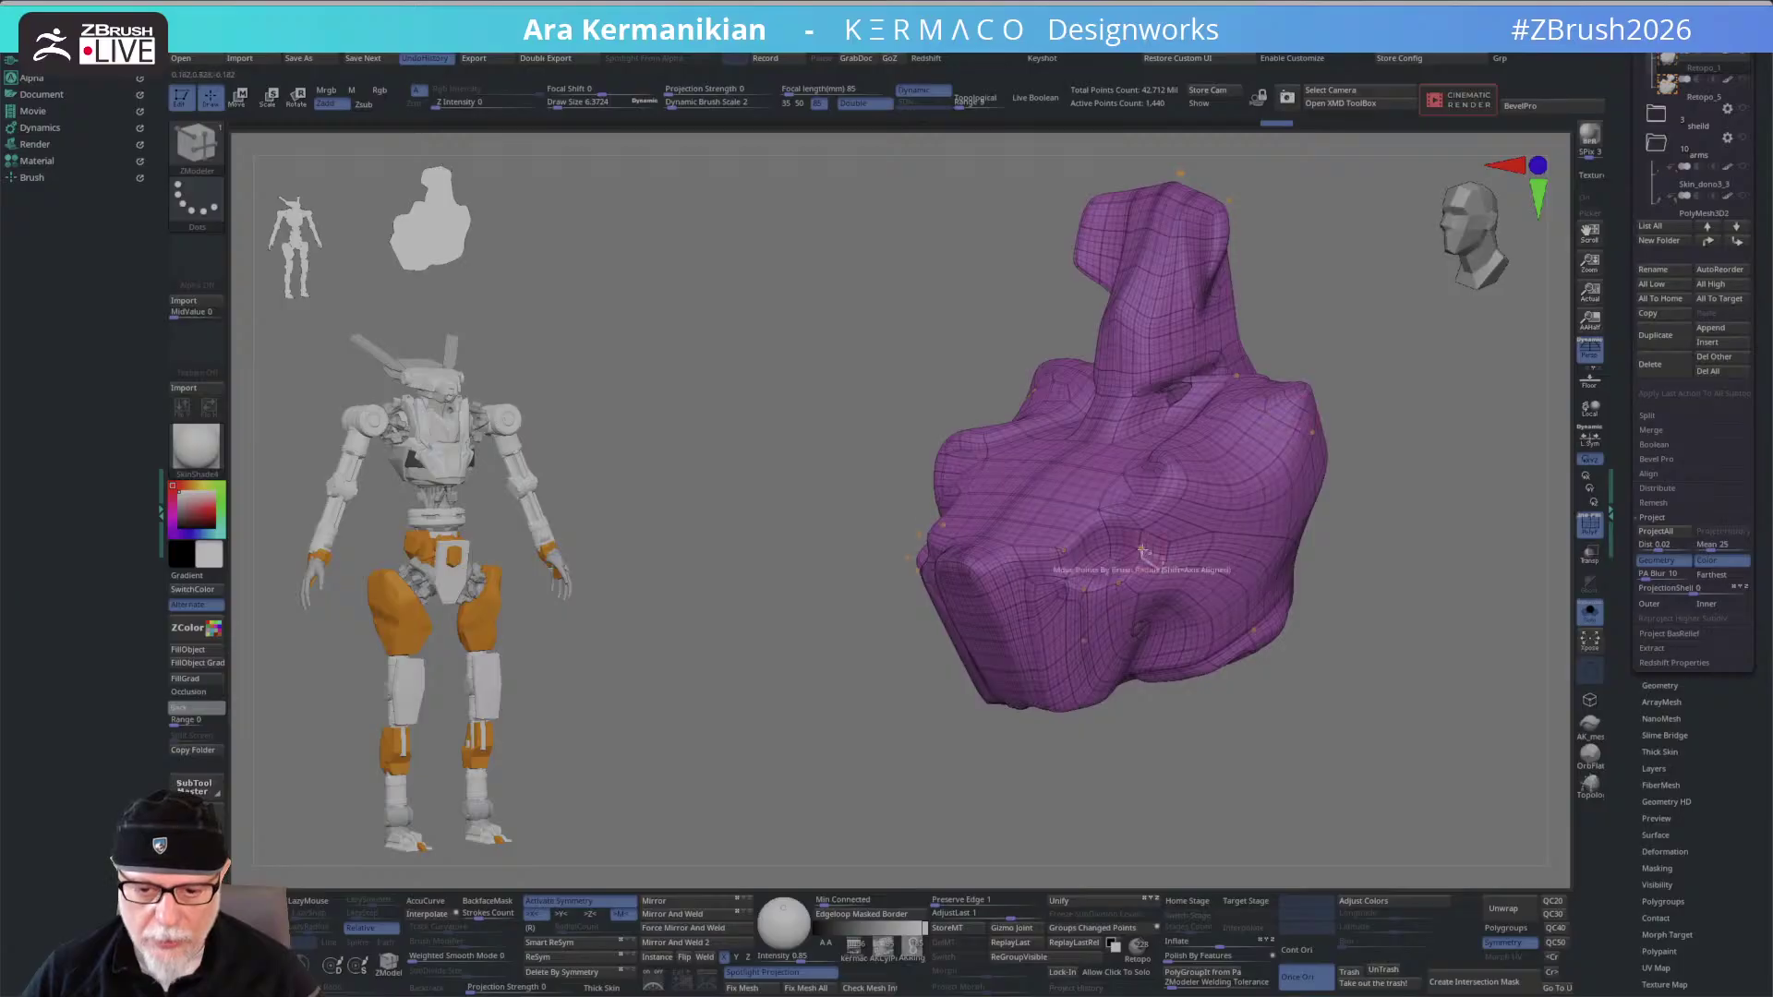
left_click_drag(1475, 416, 1288, 397, "alt")
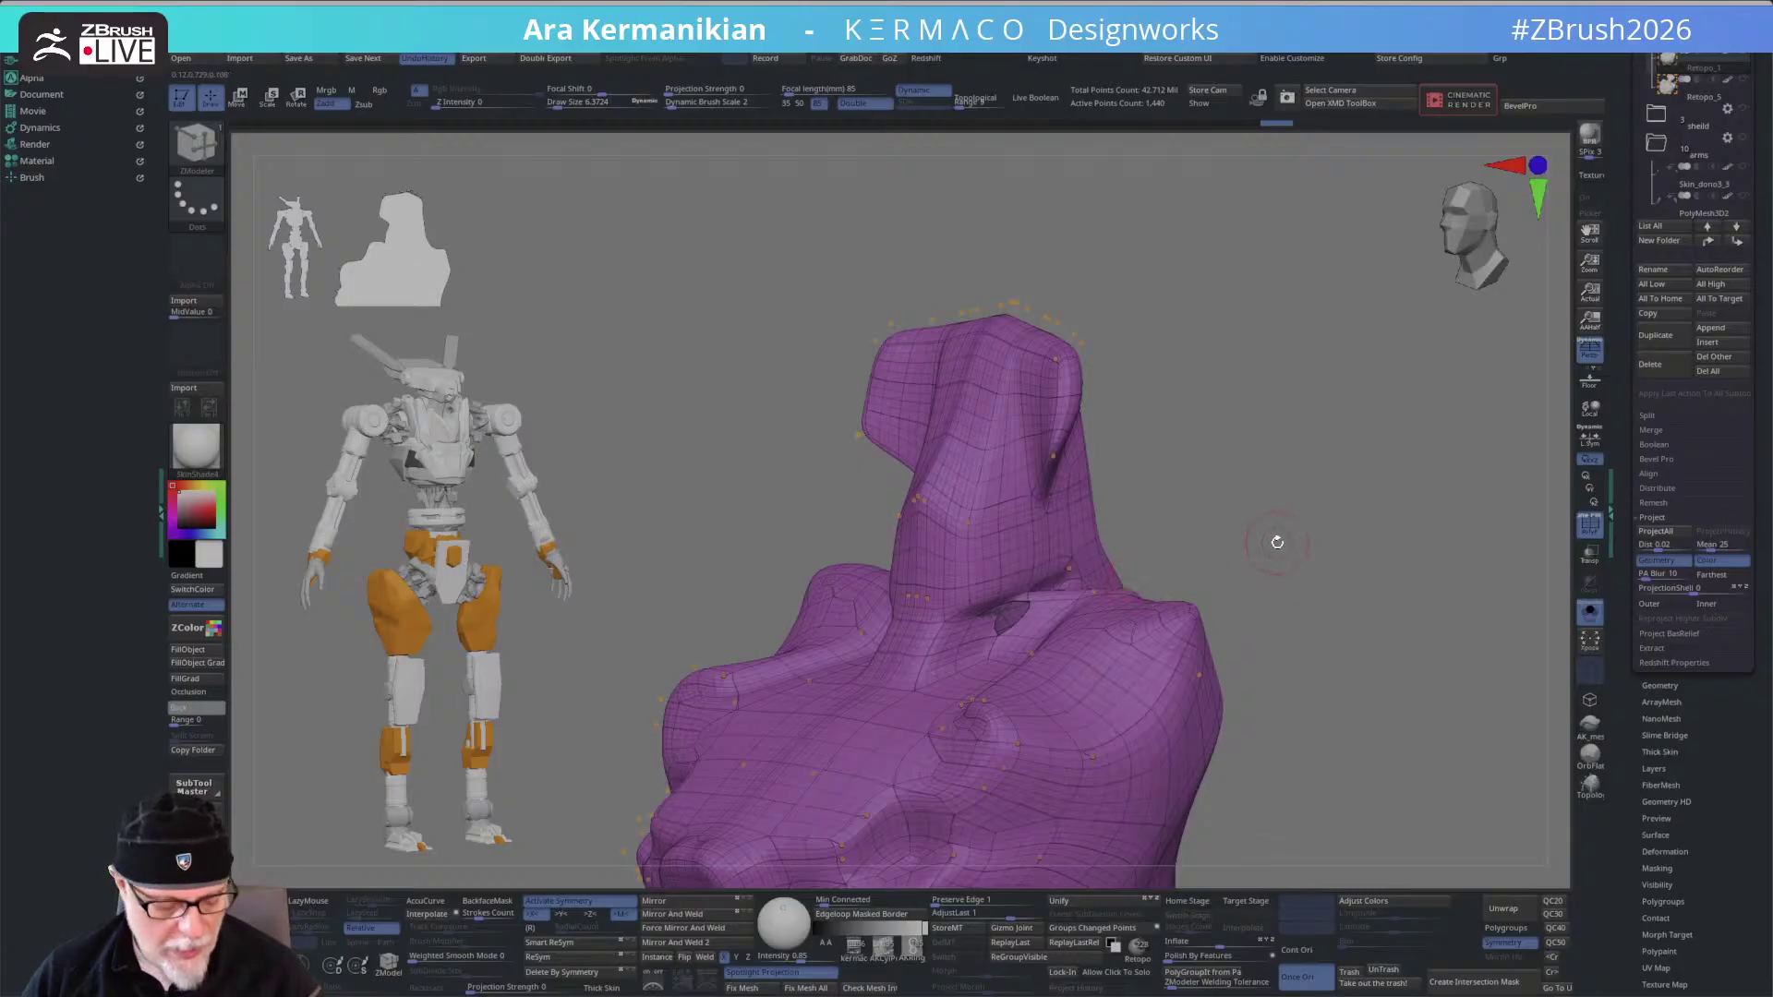
key("shift+d")
left_click_drag(1228, 554, 1249, 482)
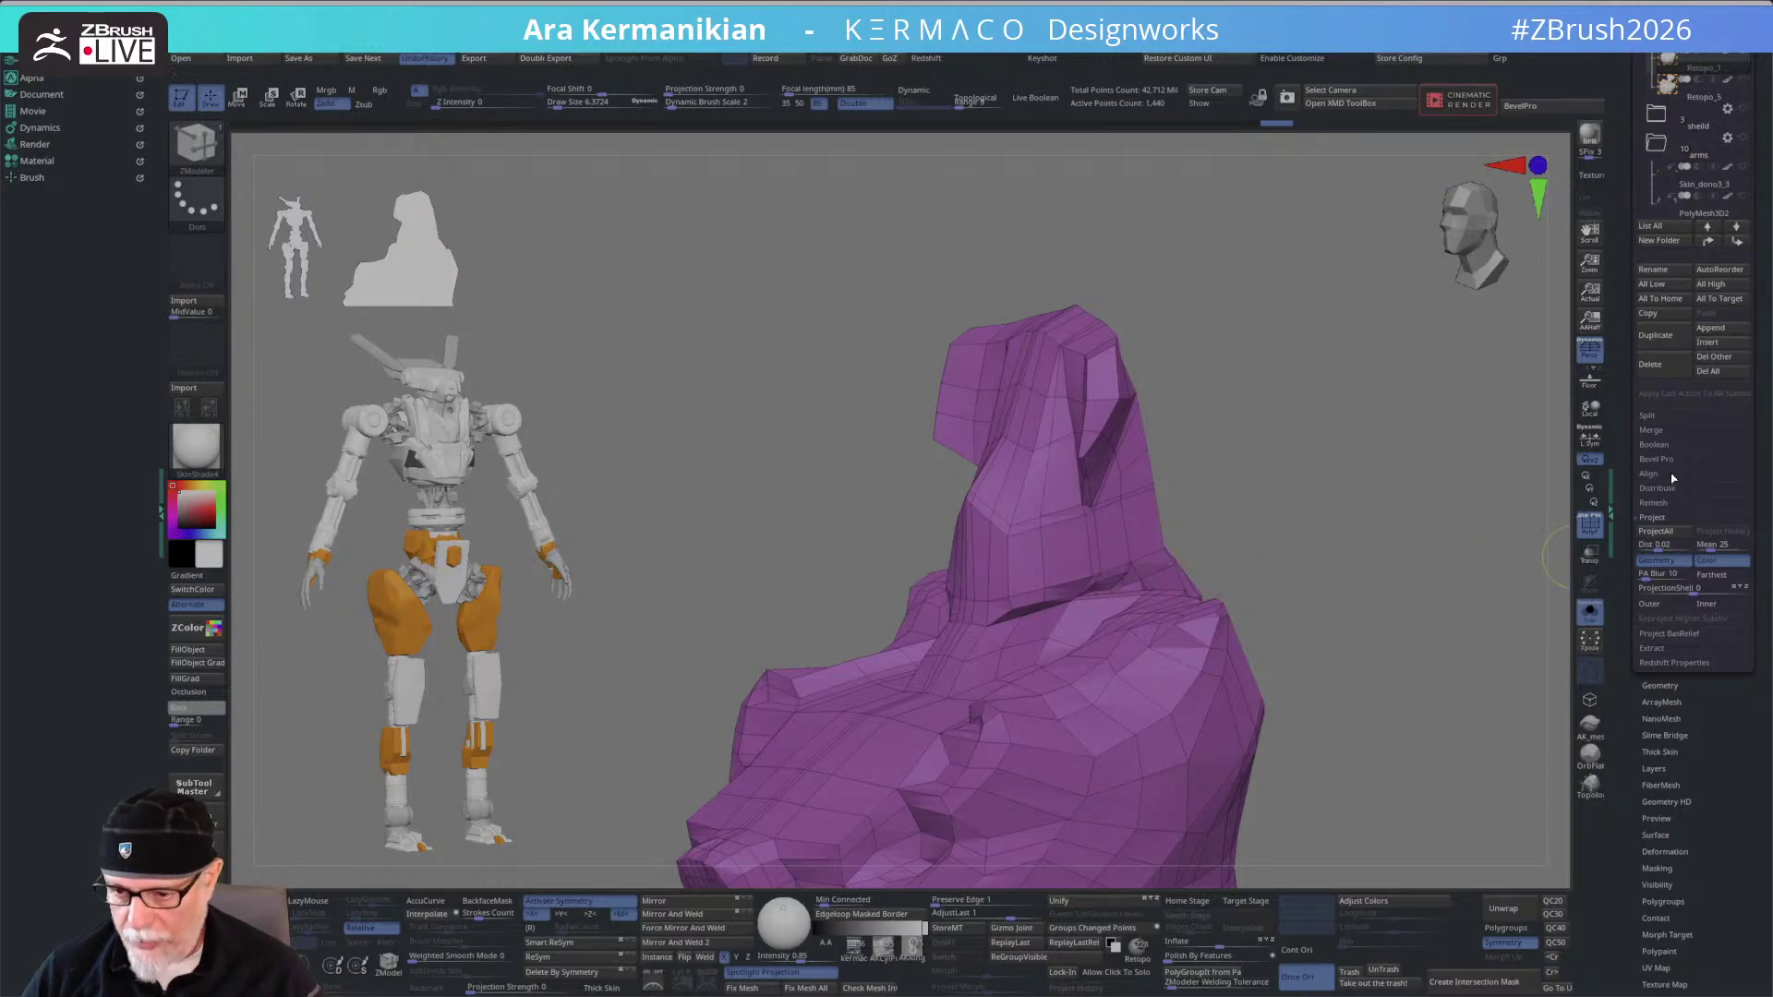
- Weld the torso mesh's identical points with WeldPoints in the Modify Topology settings
left_click(1658, 519)
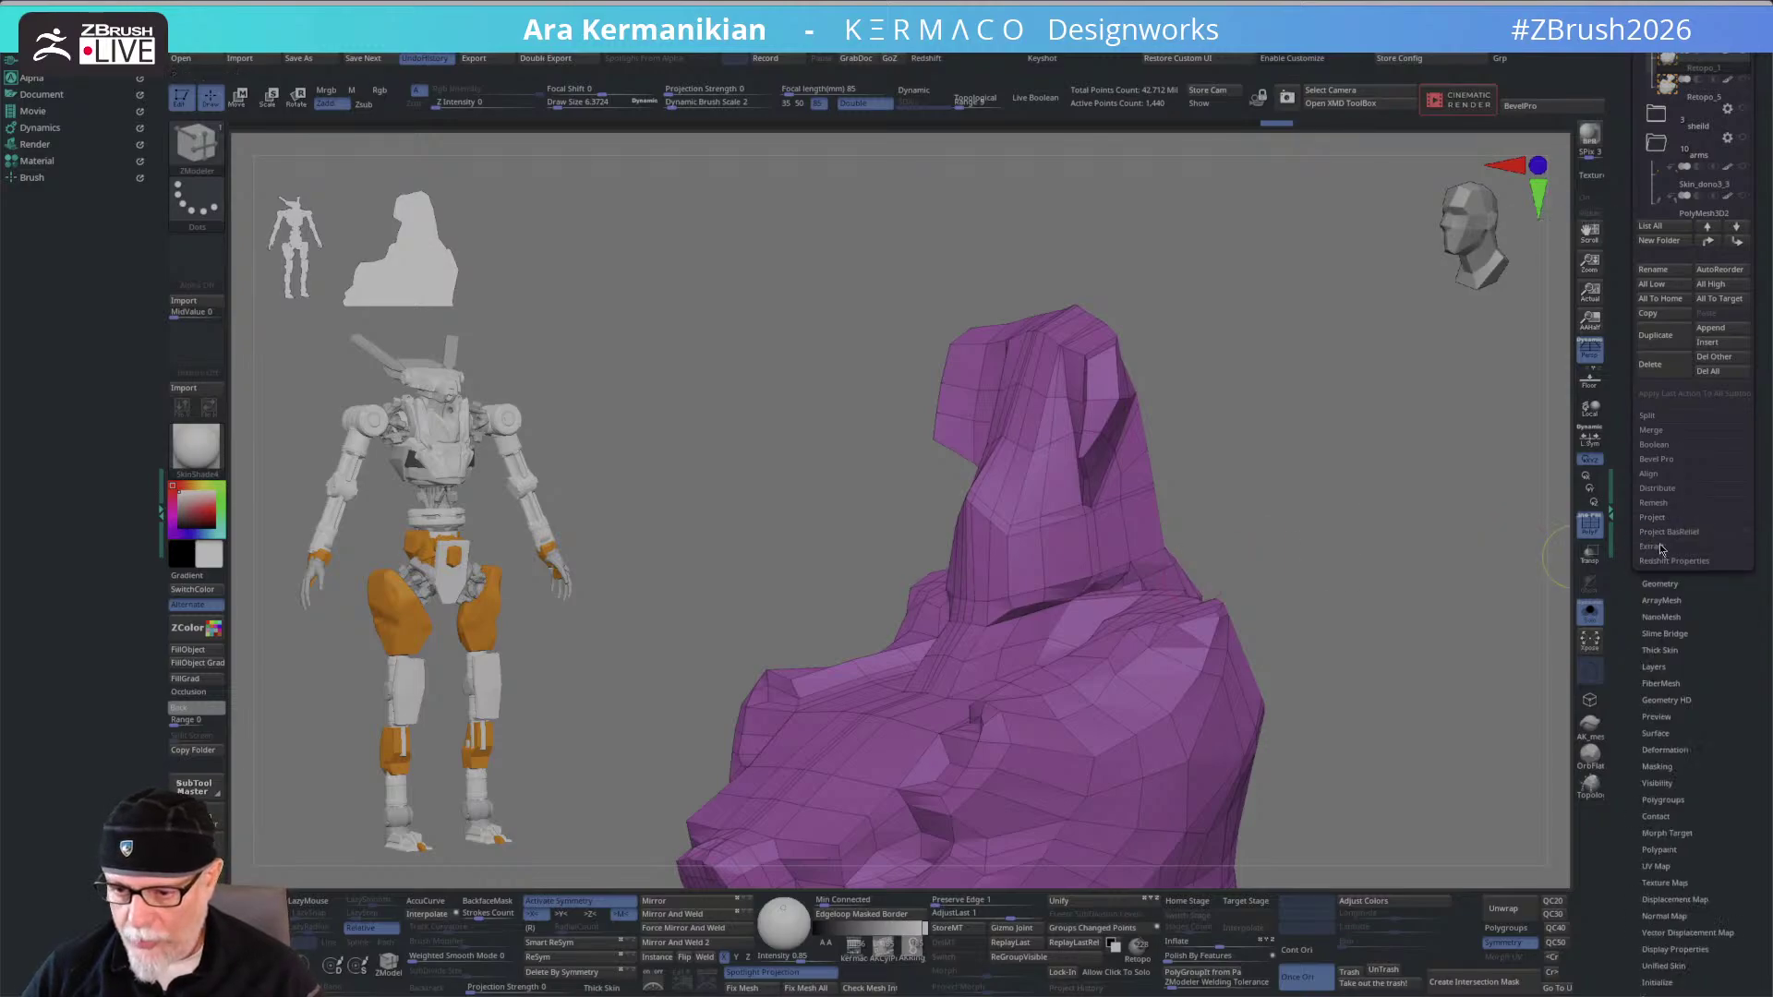
left_click(1657, 584)
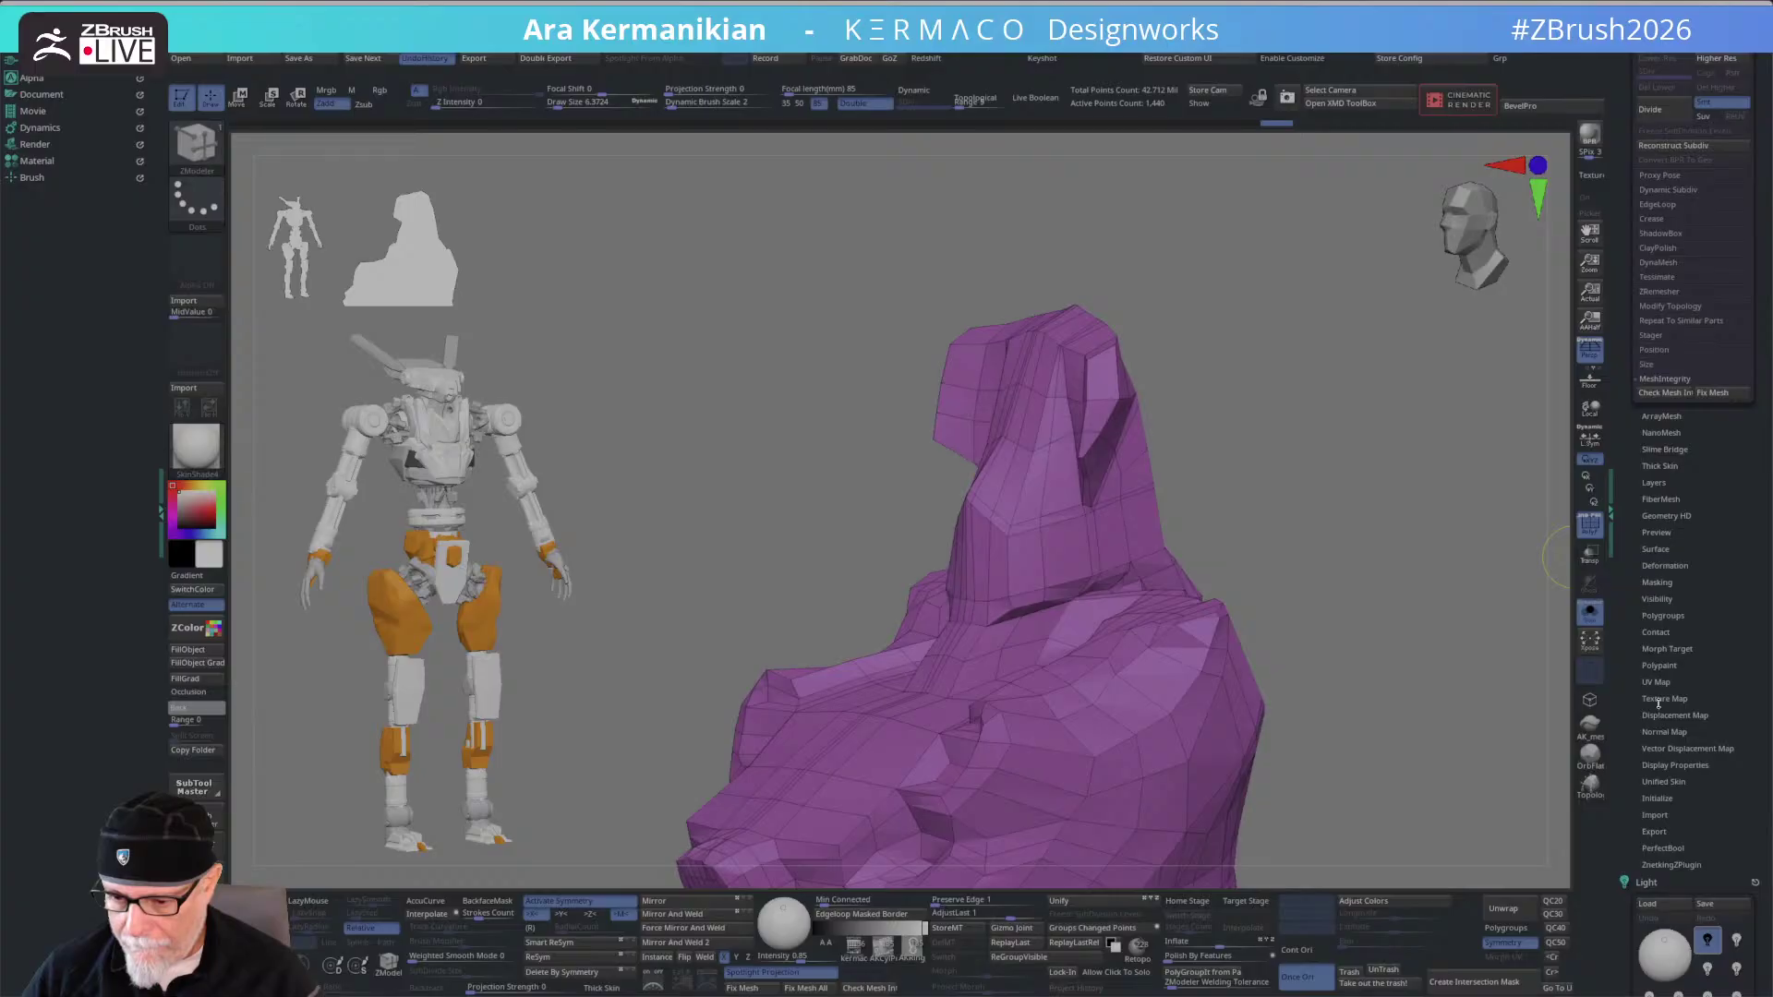
scroll(1642, 698, "down", 1)
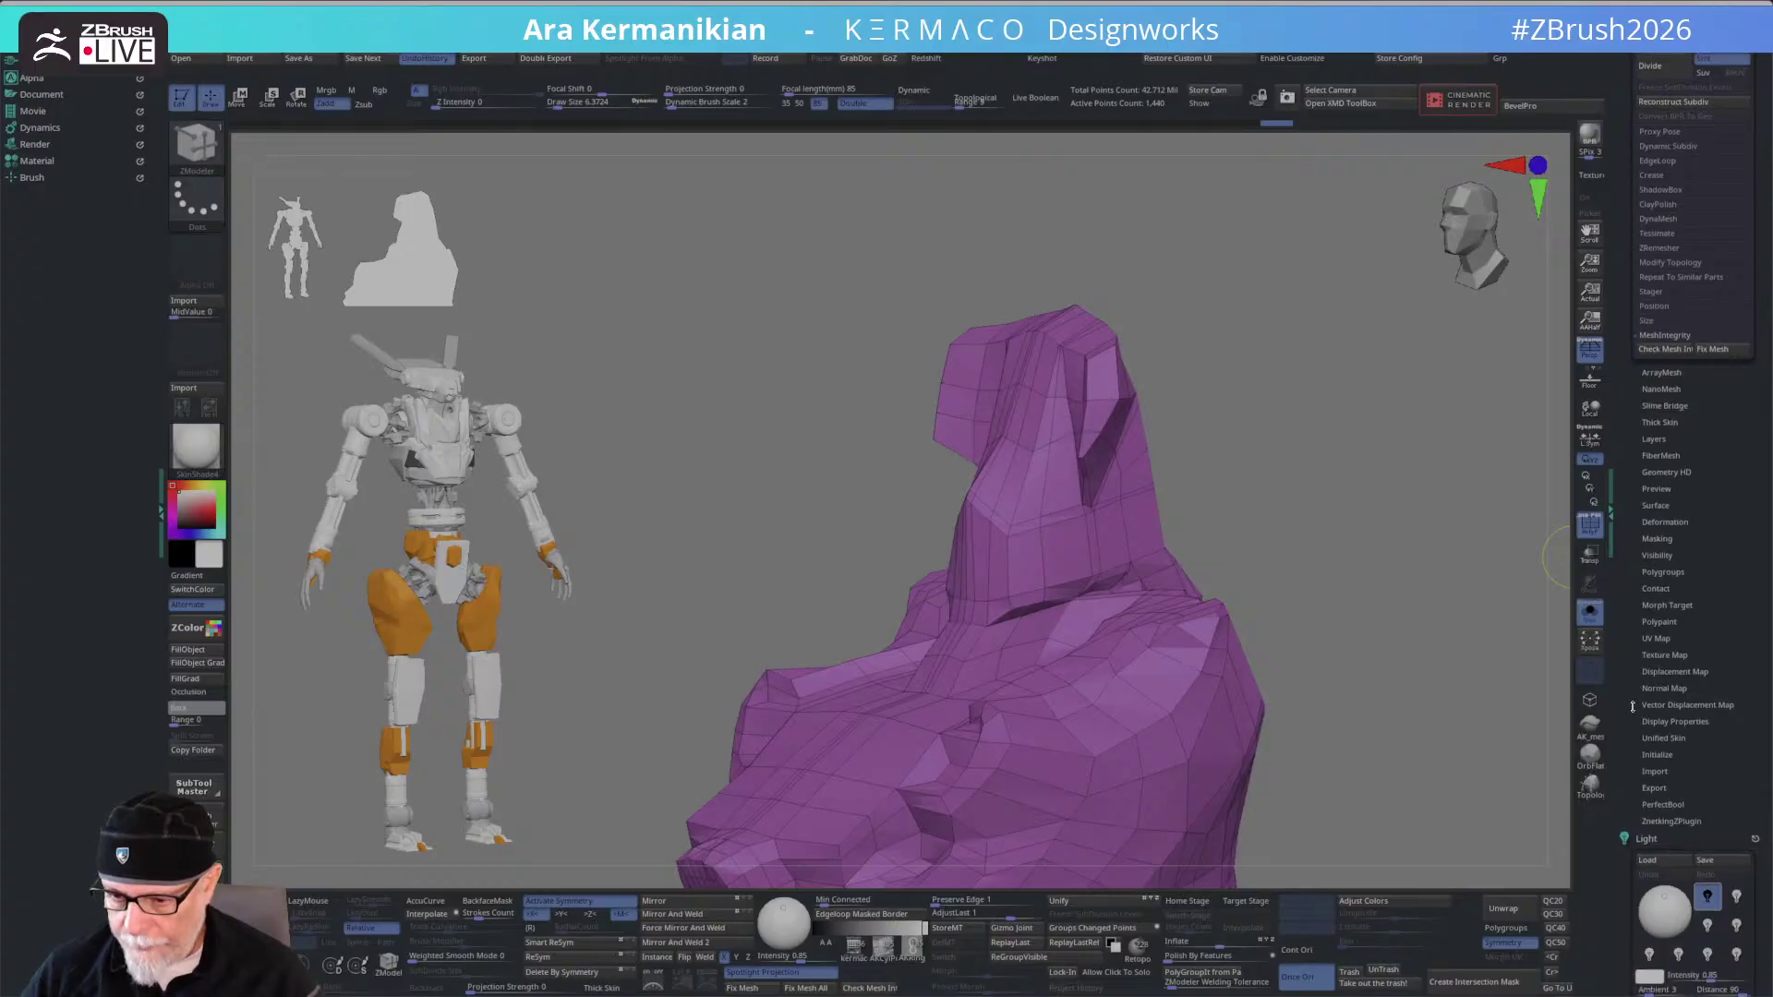
mouse_move(1714, 560)
left_mouse_down()
mouse_move(1714, 539)
mouse_move(1714, 564)
left_mouse_up()
scroll(1720, 430, "up", 1)
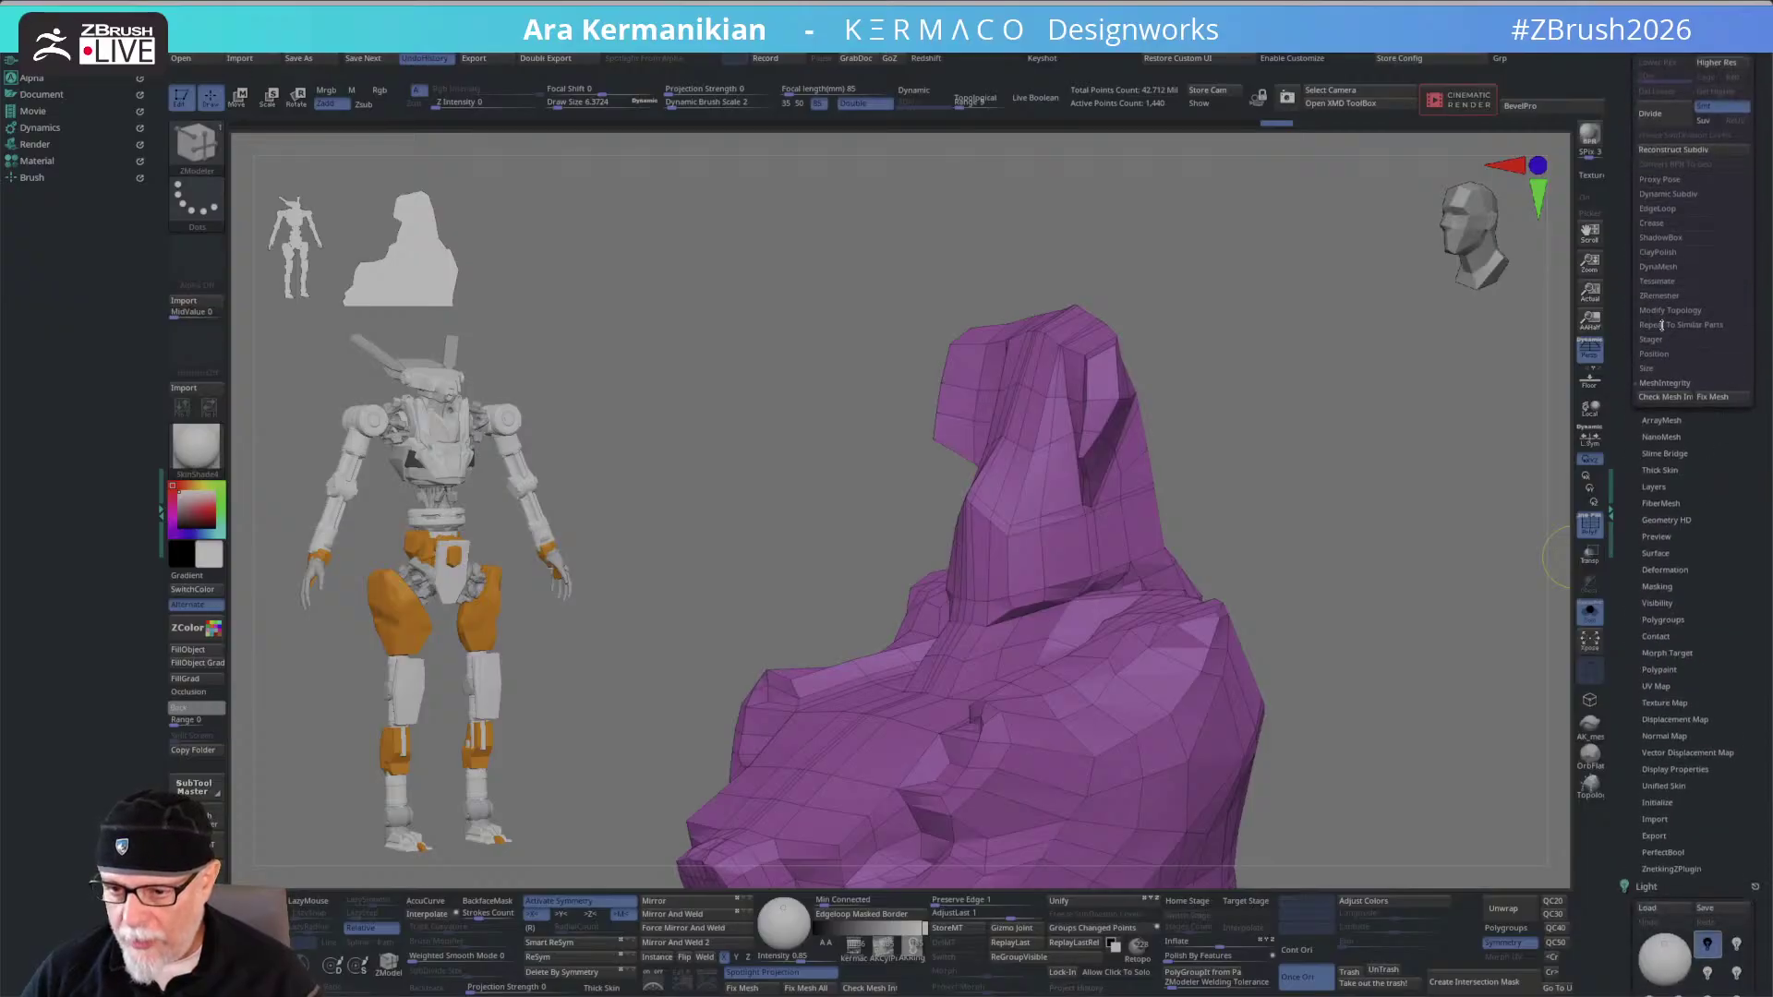
left_click(1663, 309)
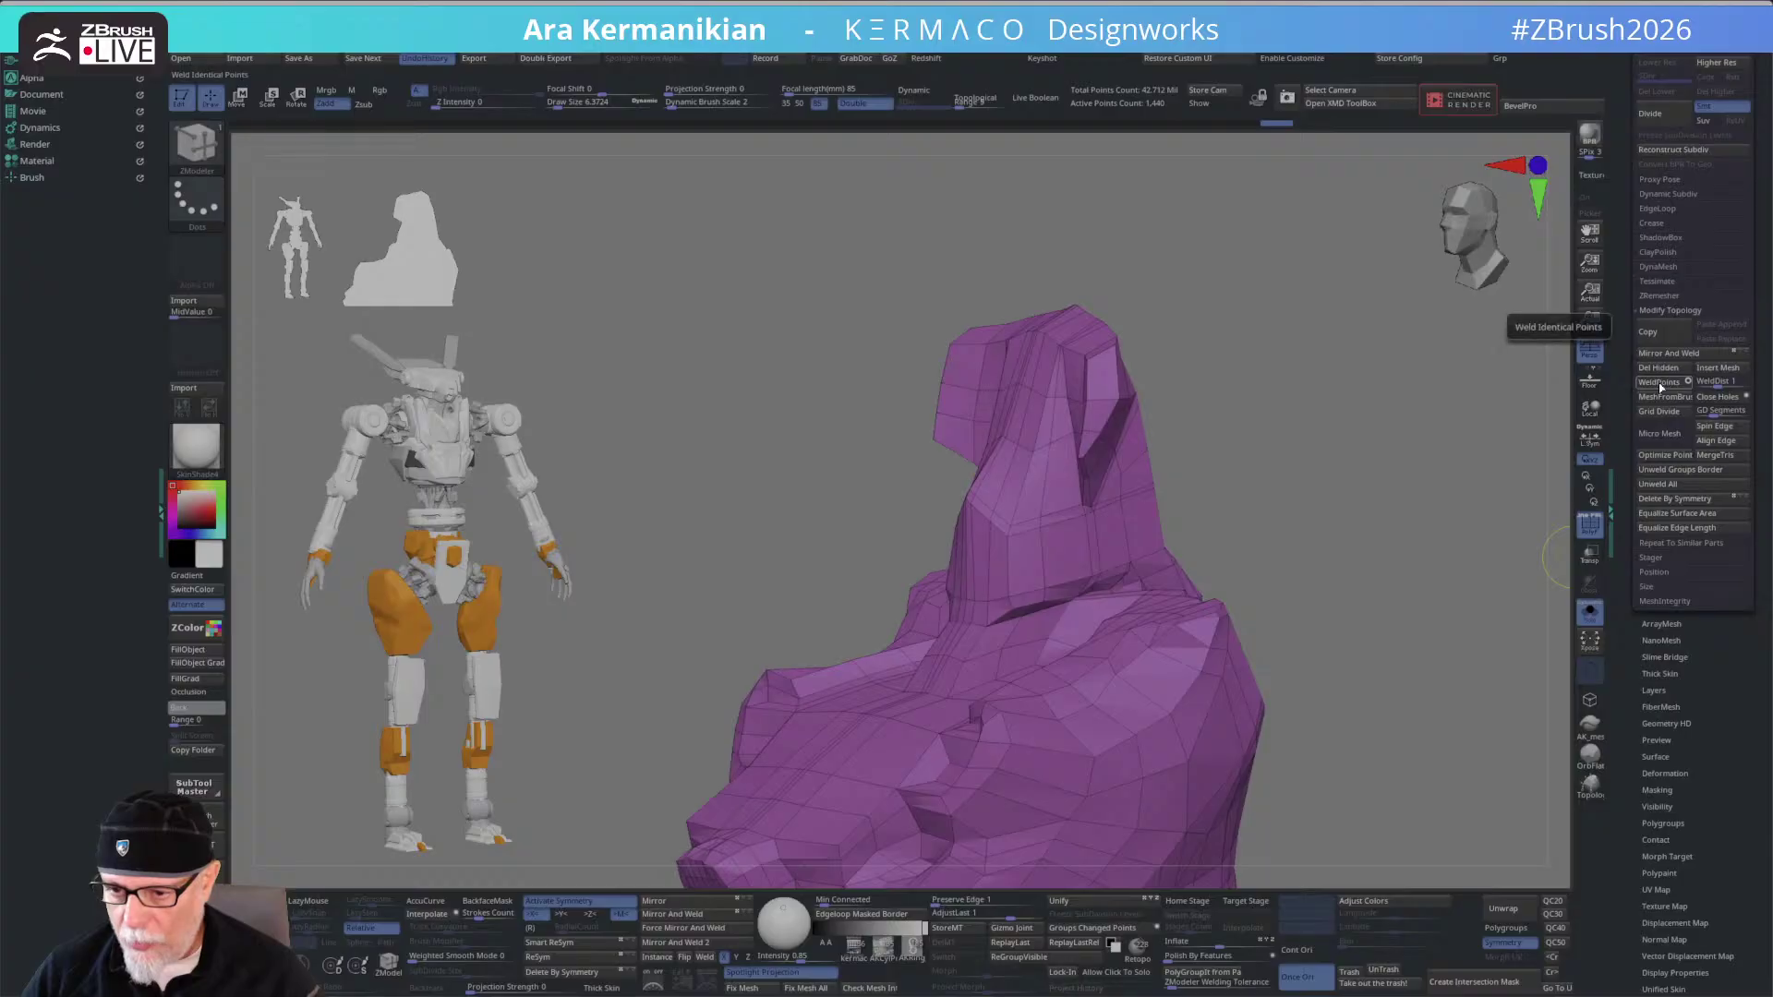
- Check the welded torso's smoothed surface from several angles with Dynamic Subdivision and restore the low-poly display
key("ctrl+d")
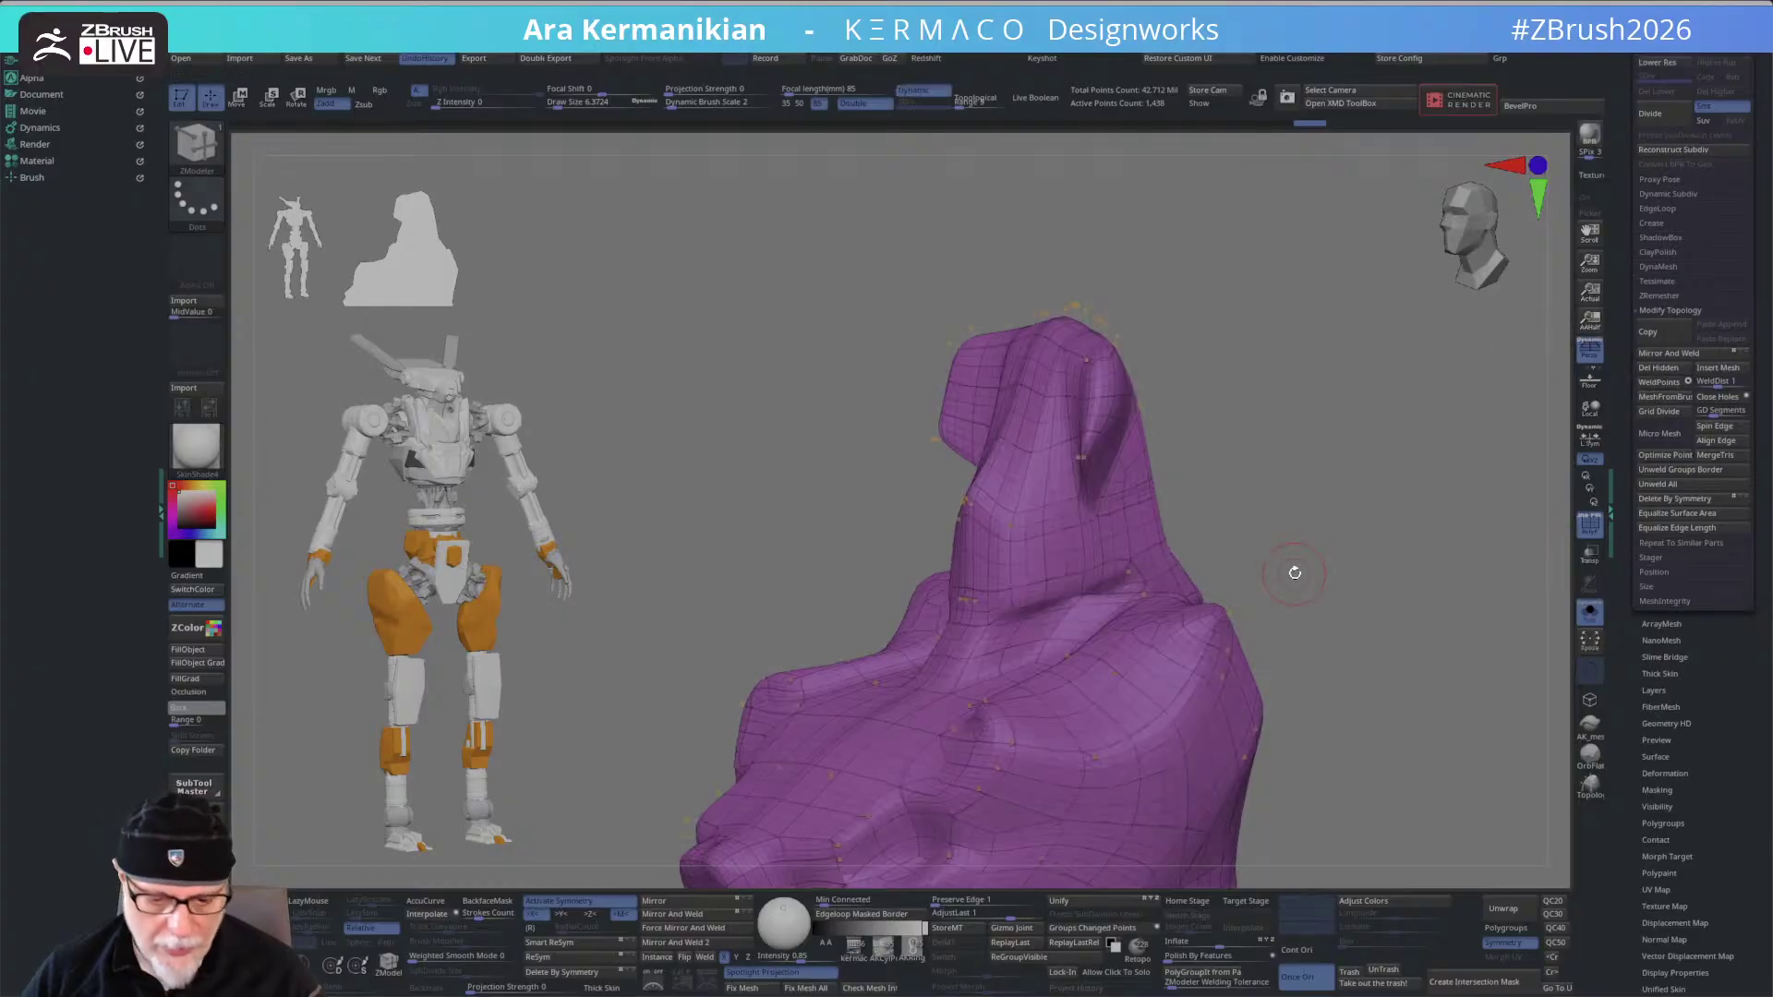
left_click_drag(1319, 528, 1295, 562)
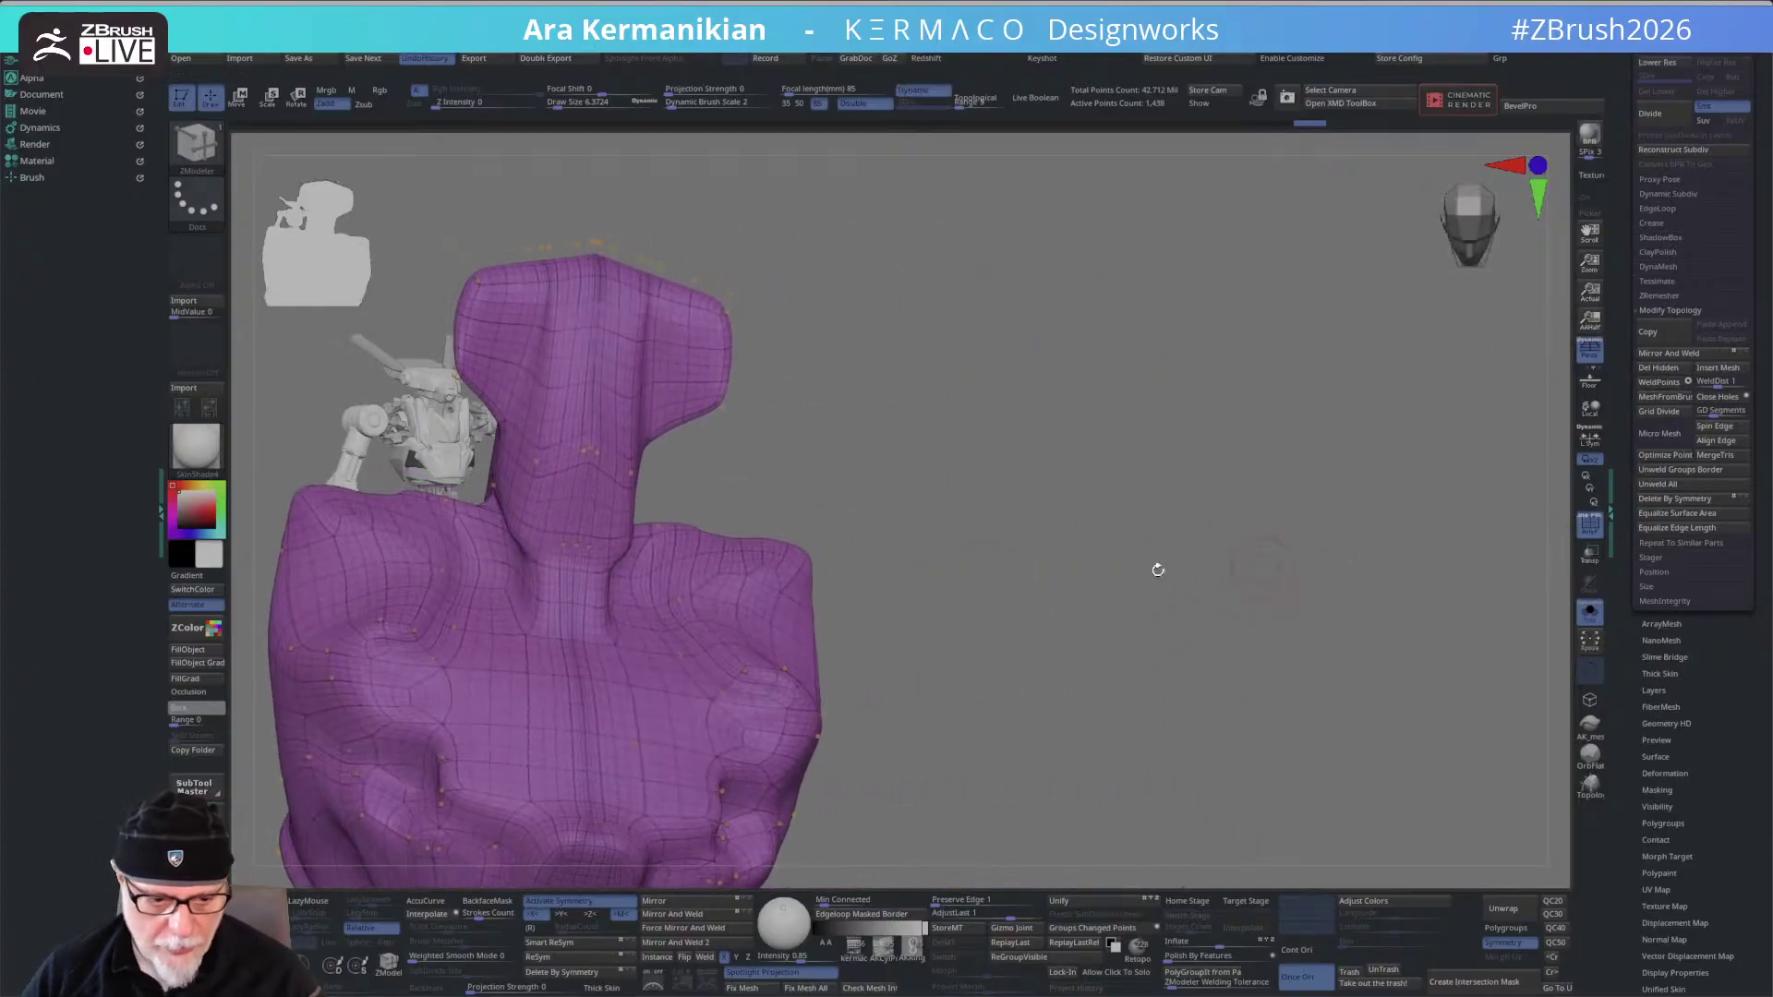
left_click_drag(1026, 455, 981, 469)
left_click_drag(1335, 445, 1361, 538)
key("shift+d")
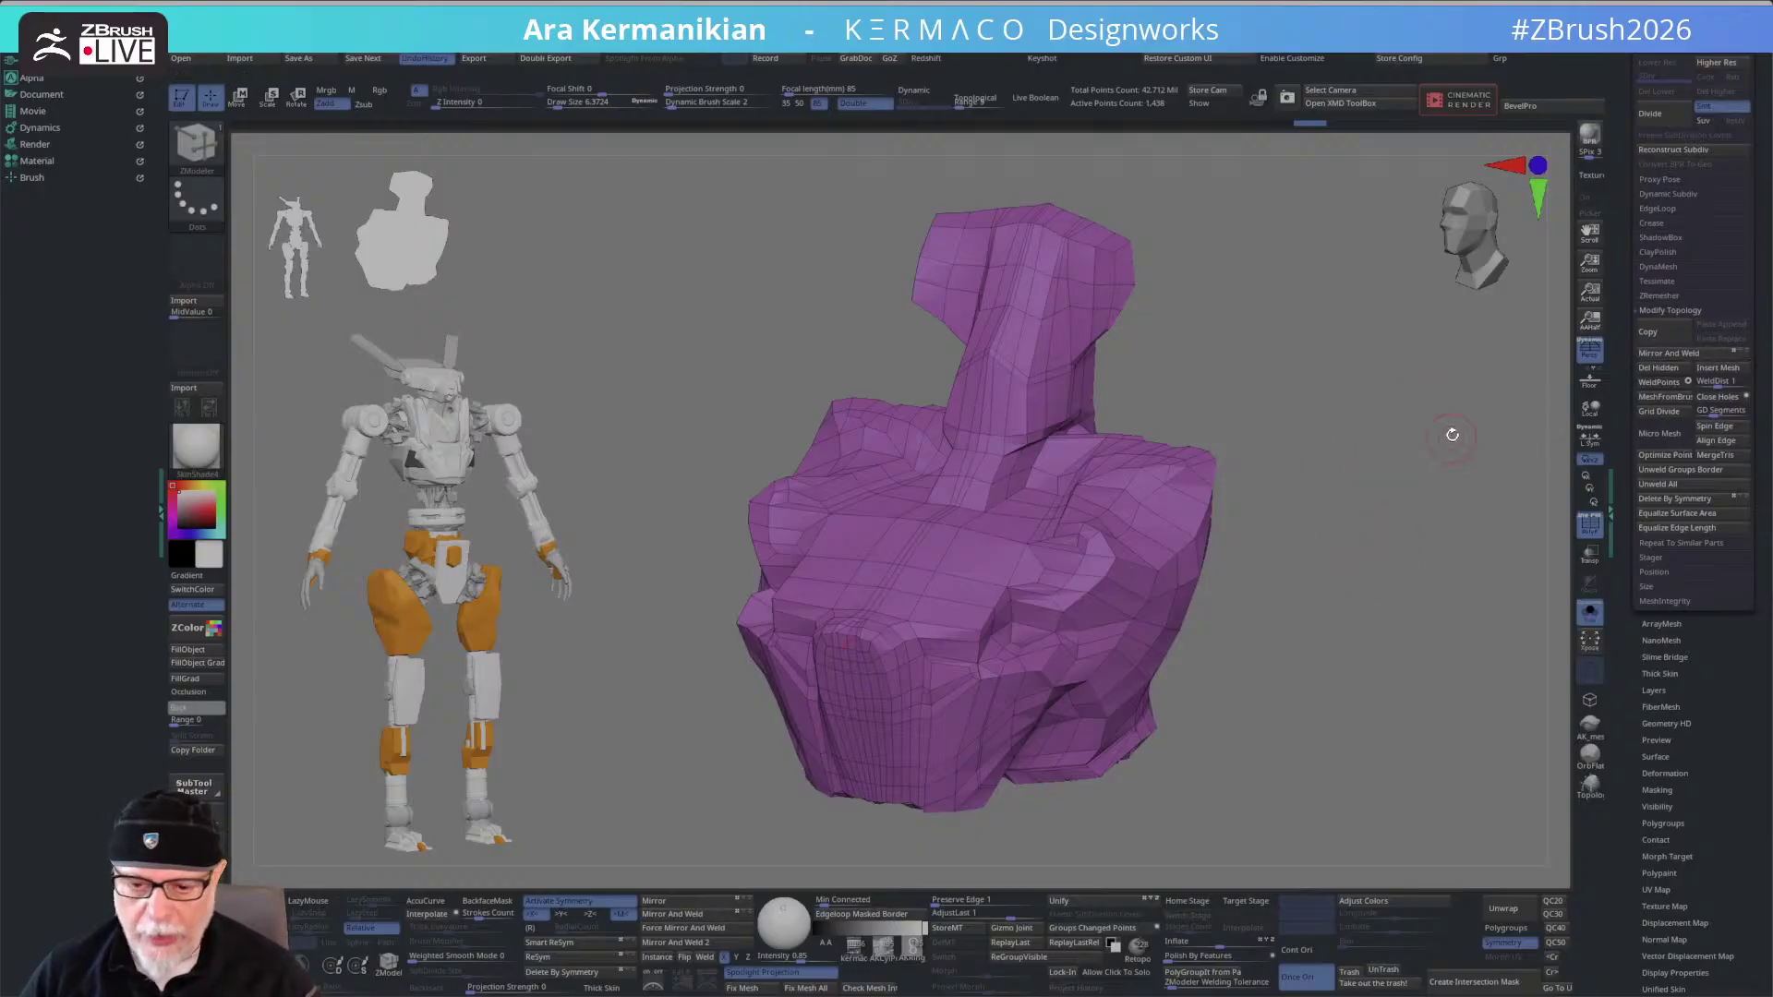
- Compare the welded retopo torso with the original high-resolution torso subtool and reselect Retopo_1
left_click(1681, 312)
left_click_drag(1632, 251, 1631, 457)
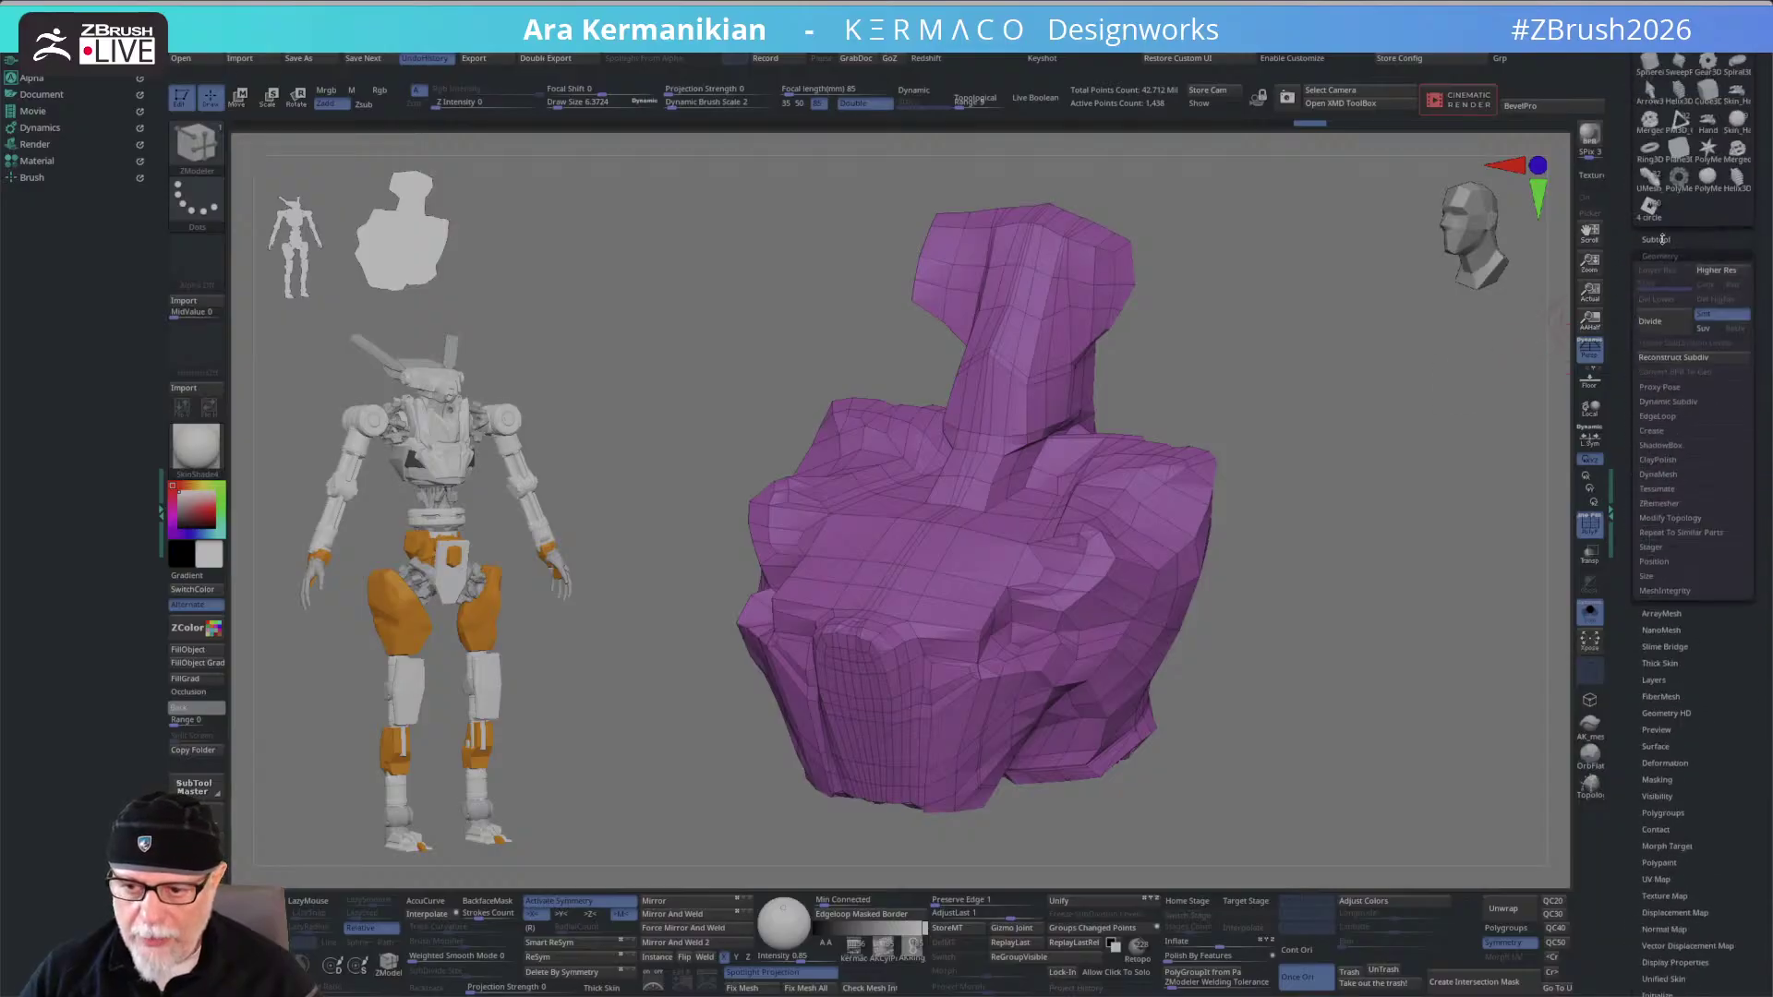
left_click(1660, 237)
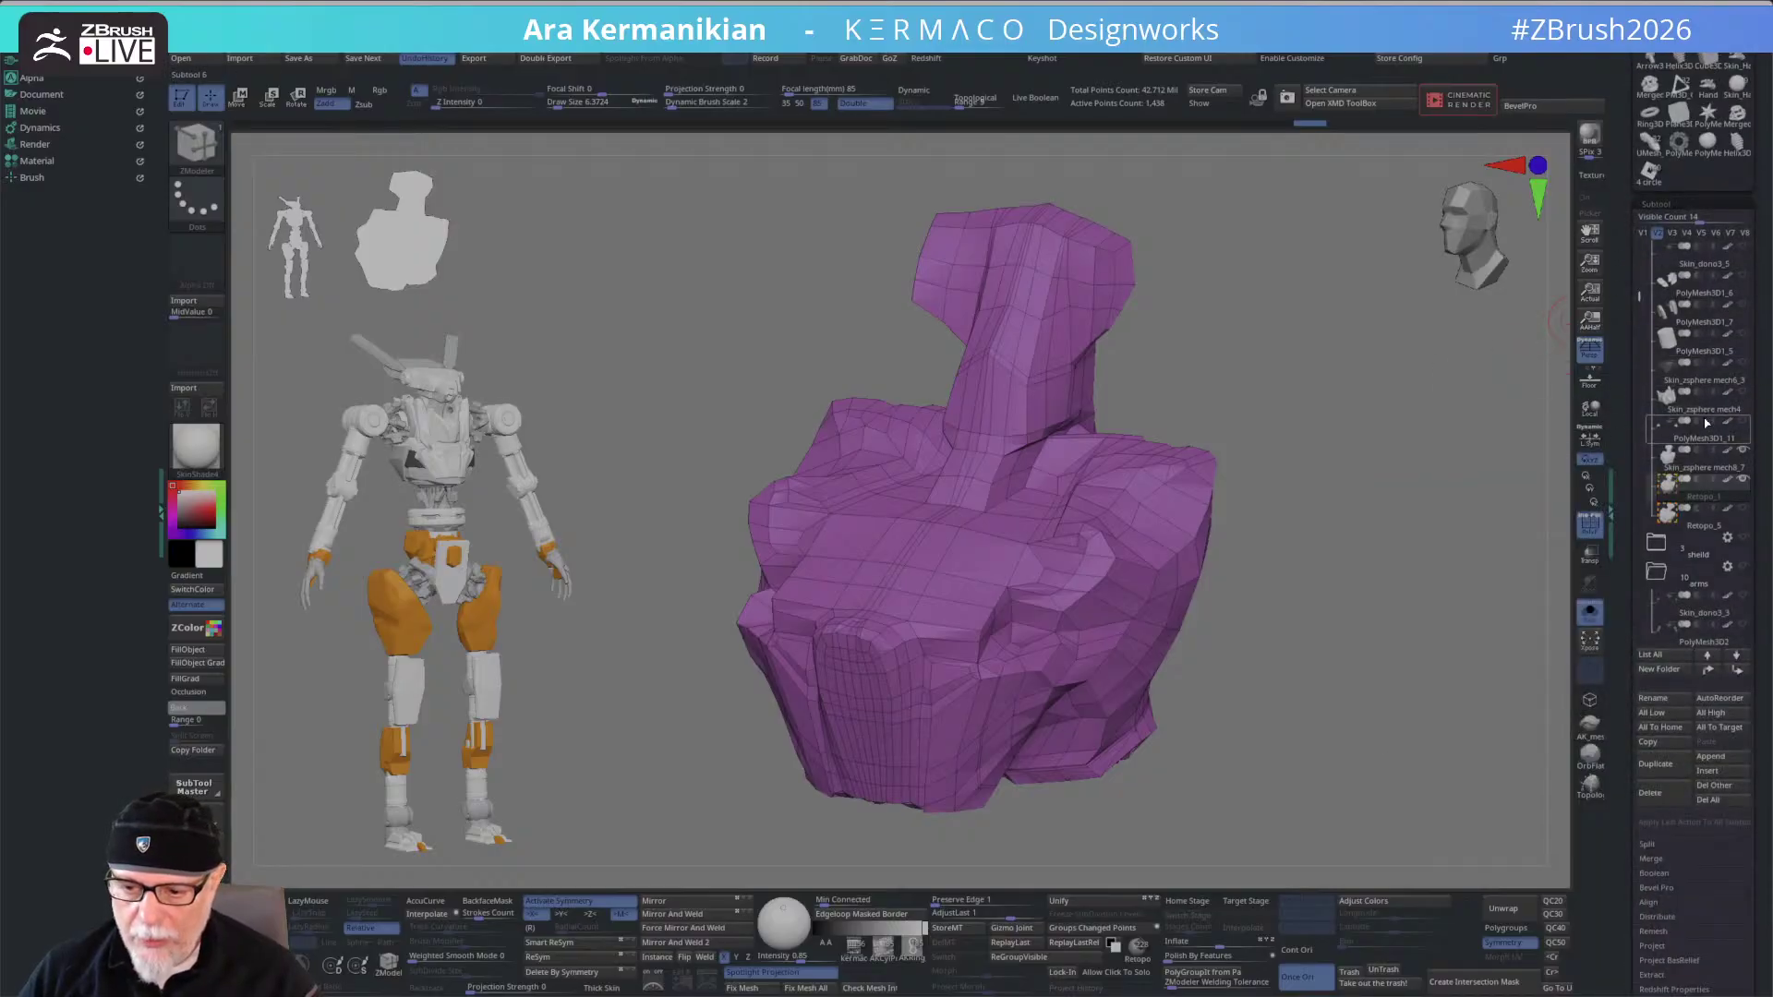
left_click(1704, 468)
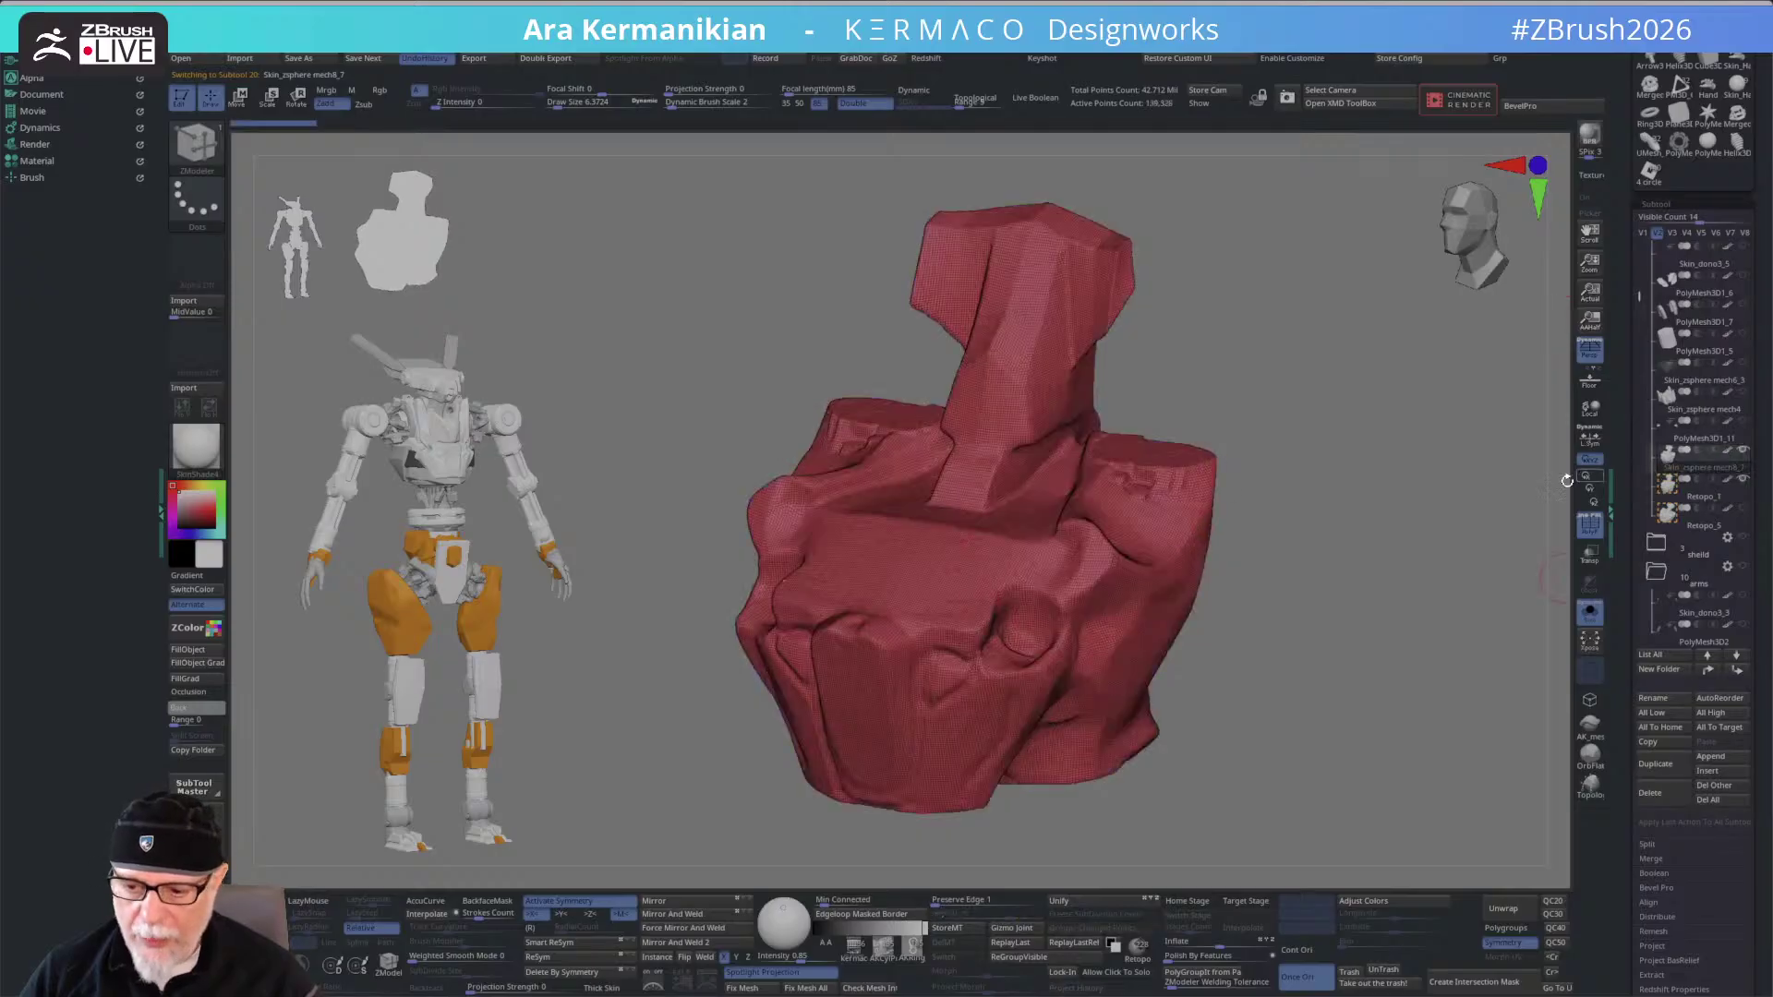
left_click(1698, 501)
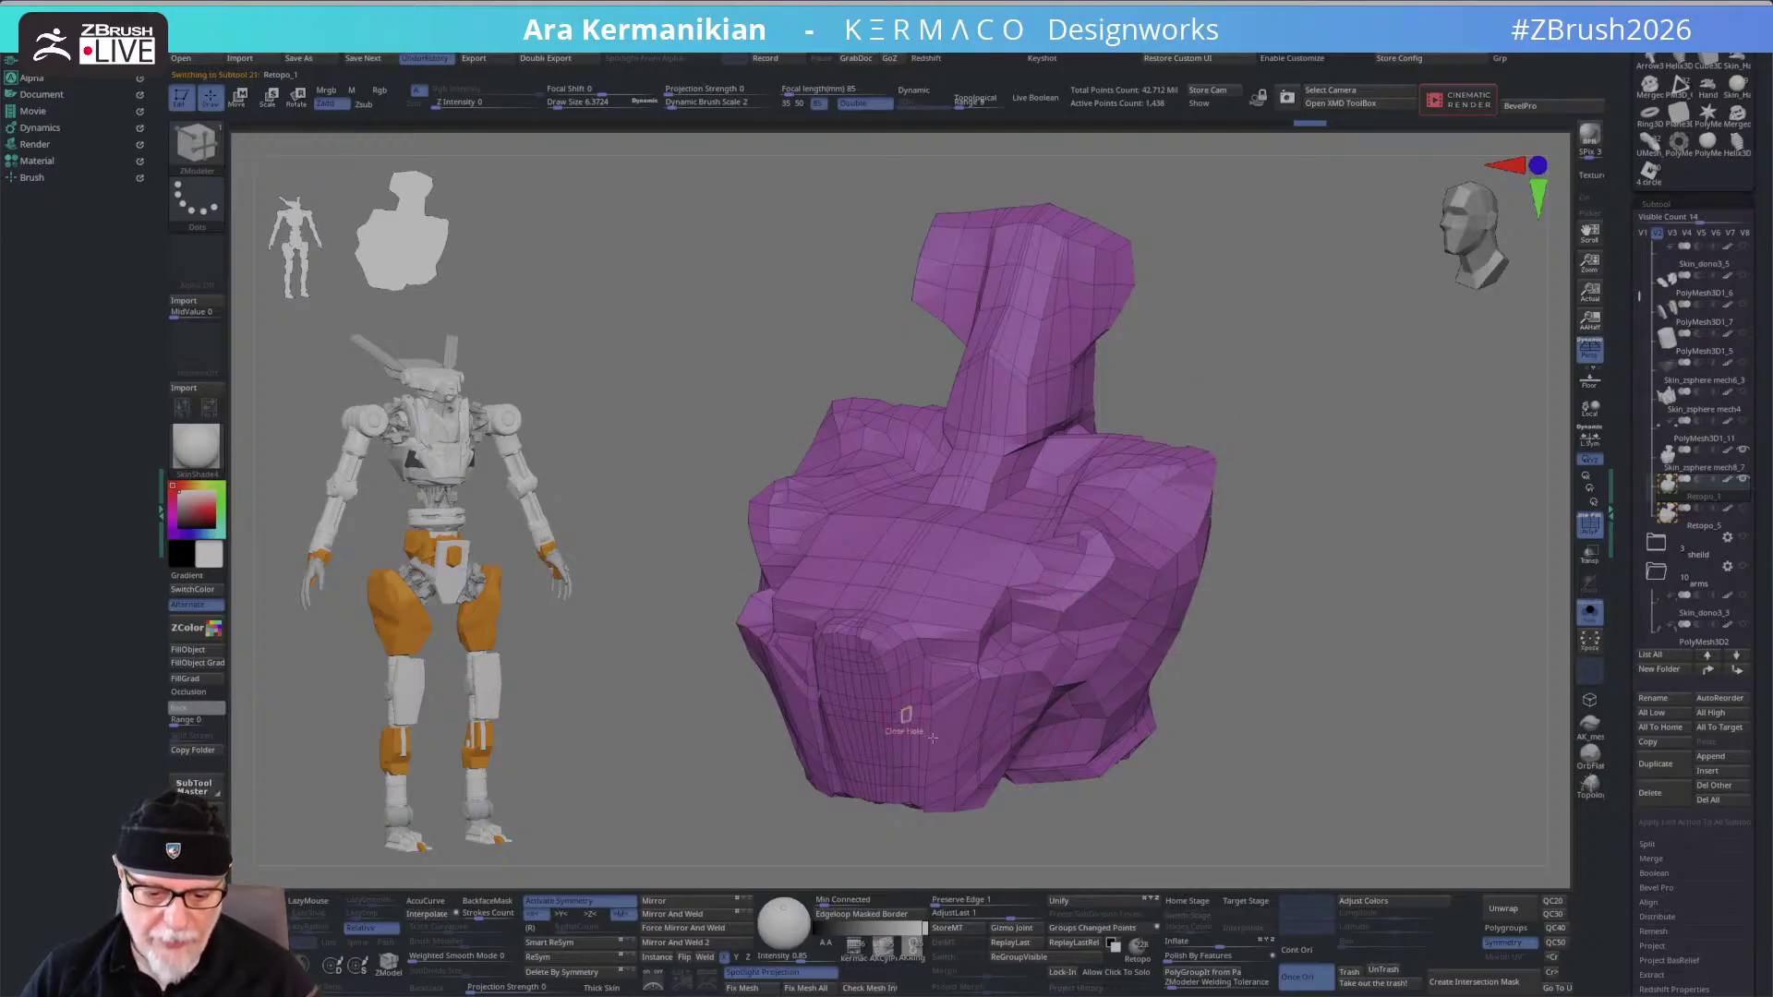
left_click_drag(1376, 653, 1383, 647)
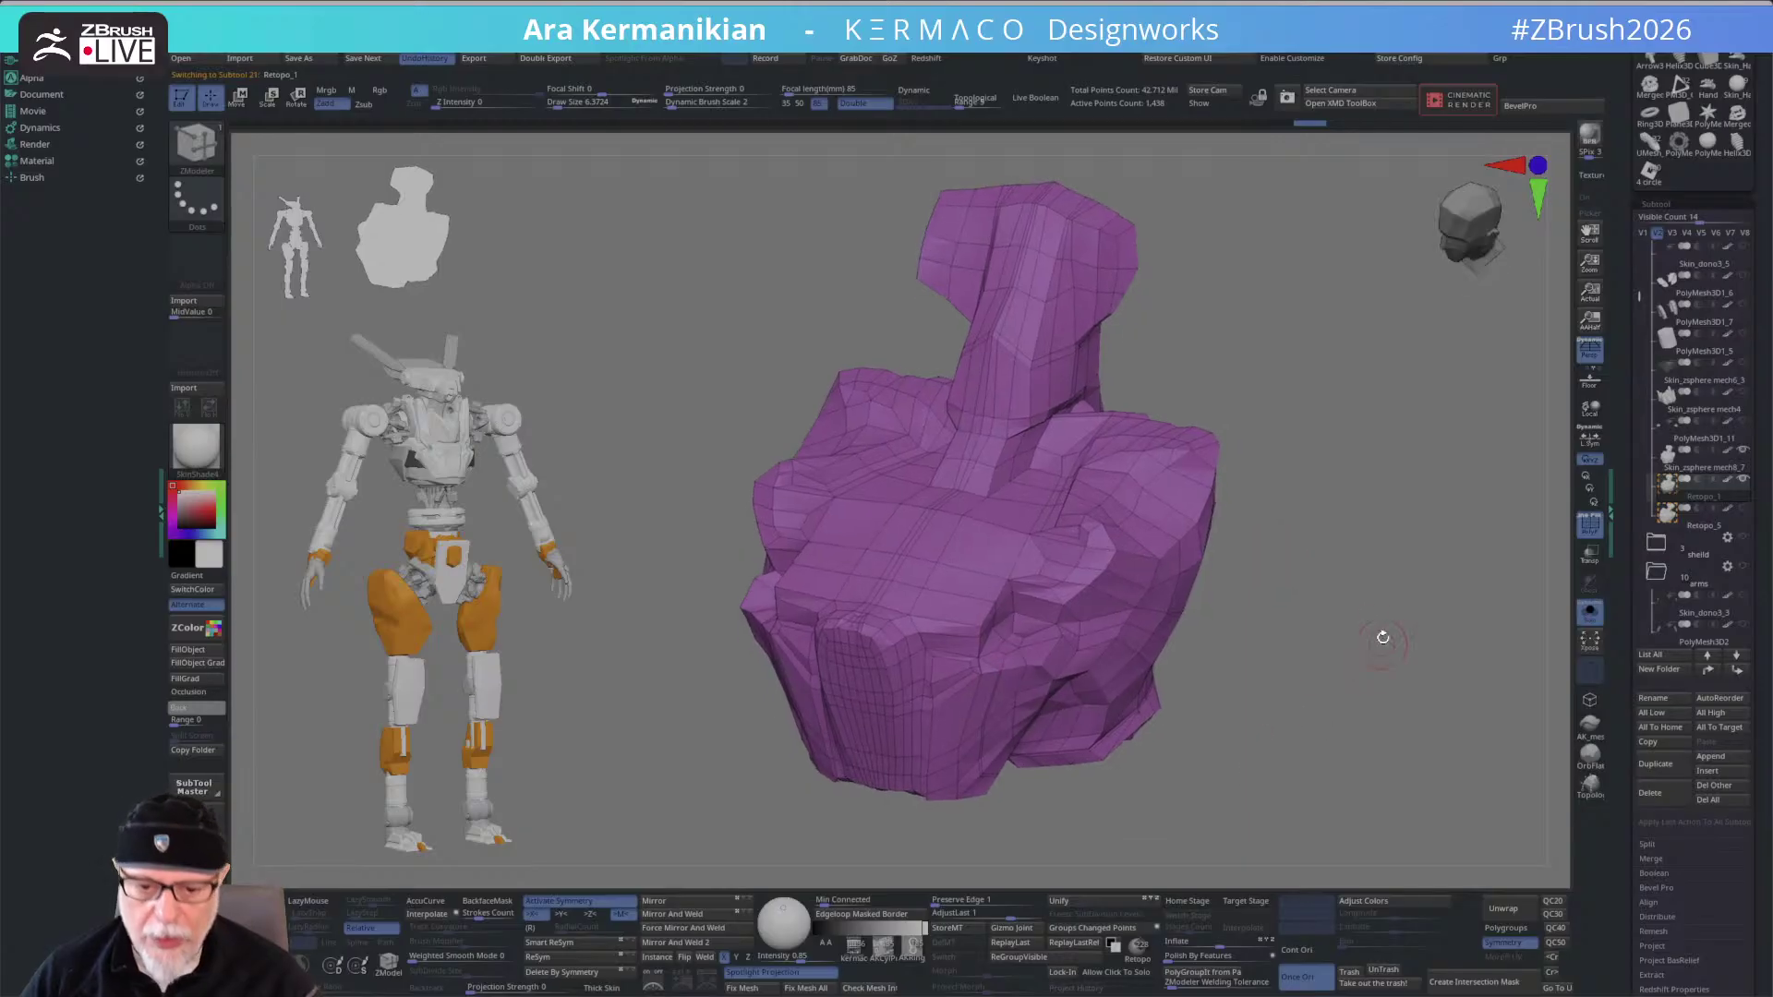